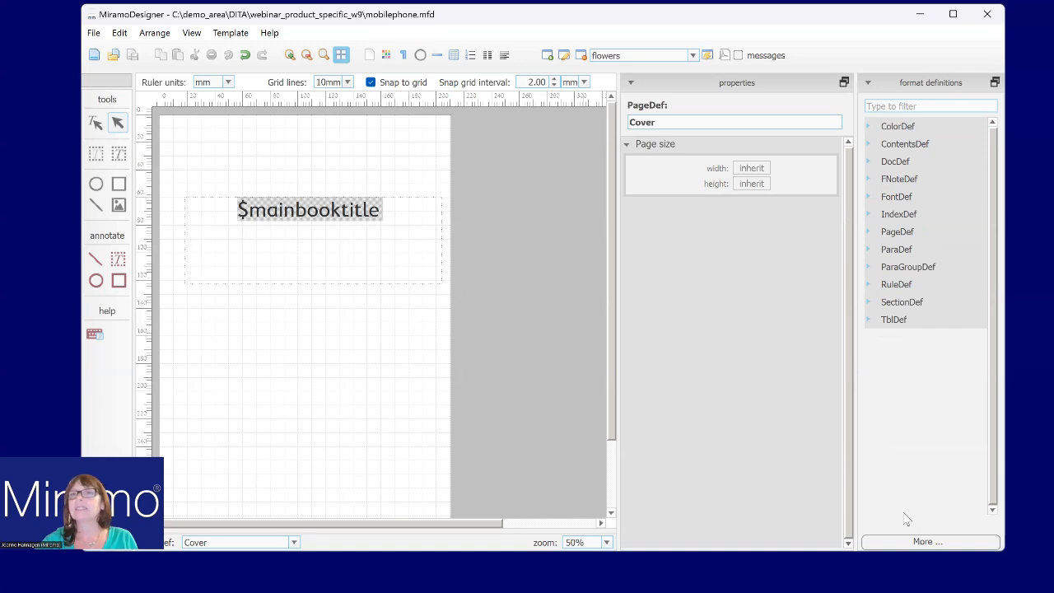
Step: Compare the RGB values of the DocumentColor2 and DocumentColor_x1000 color definitions
click(923, 542)
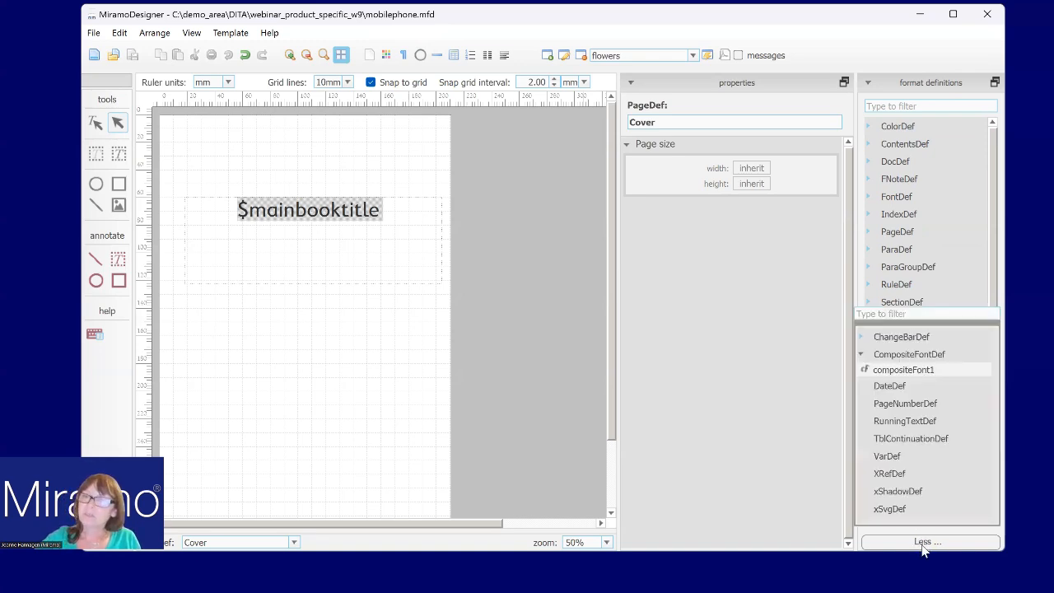
click(869, 126)
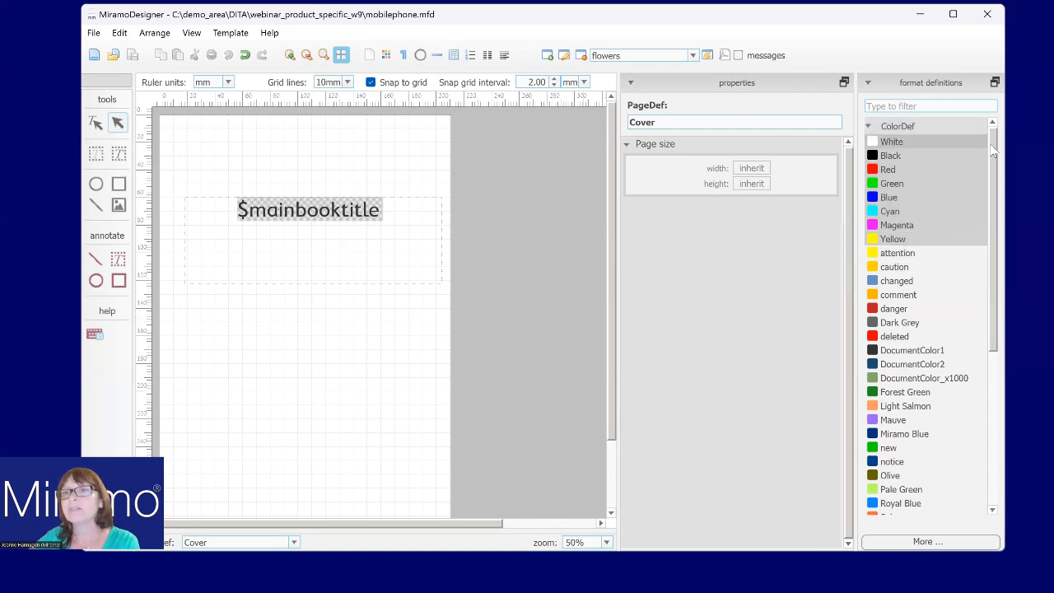
drag(992, 145, 992, 208)
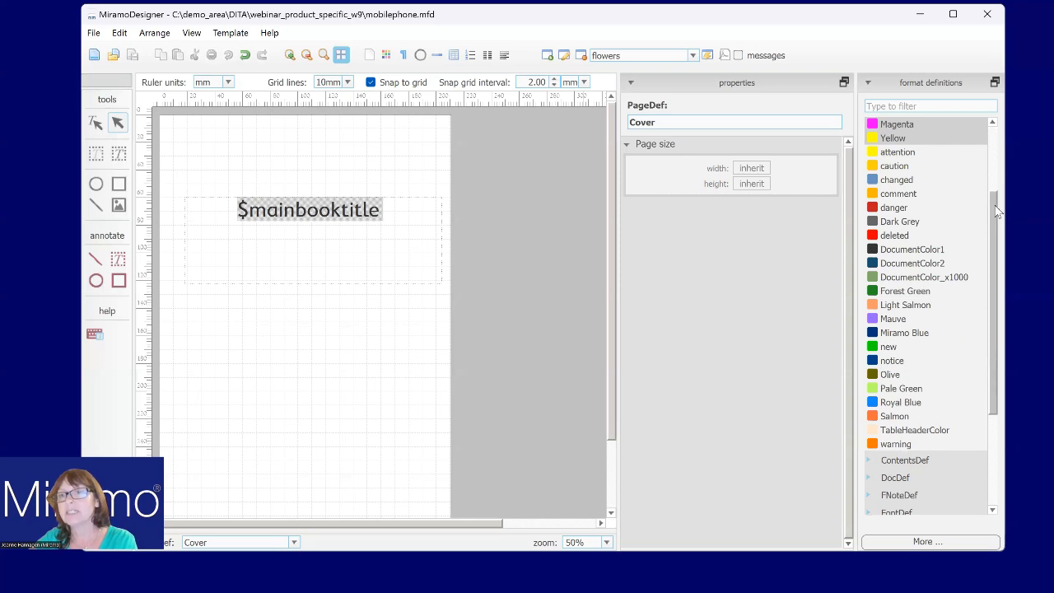
click(920, 269)
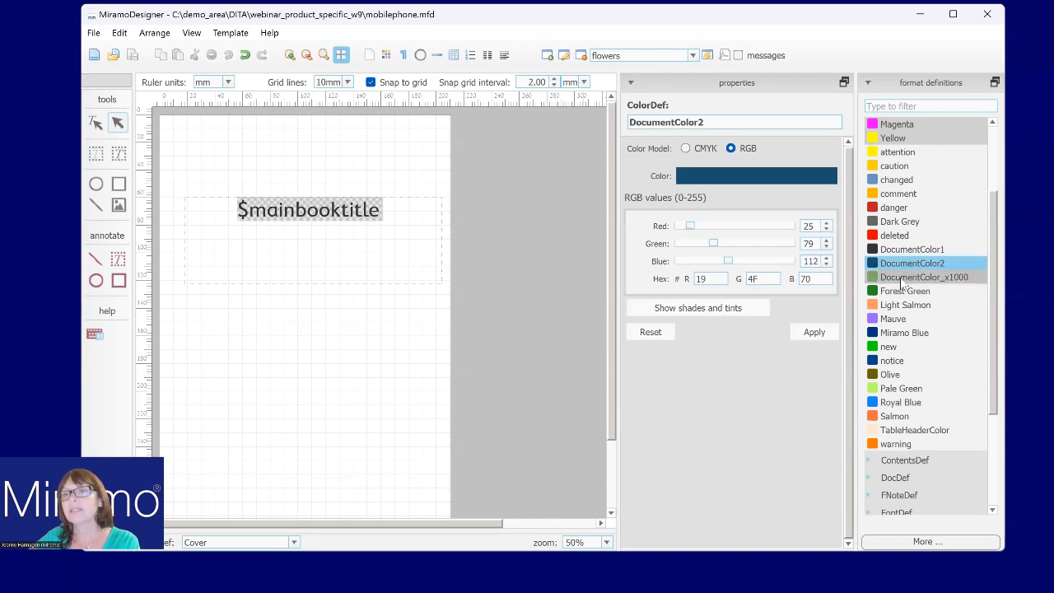
click(897, 284)
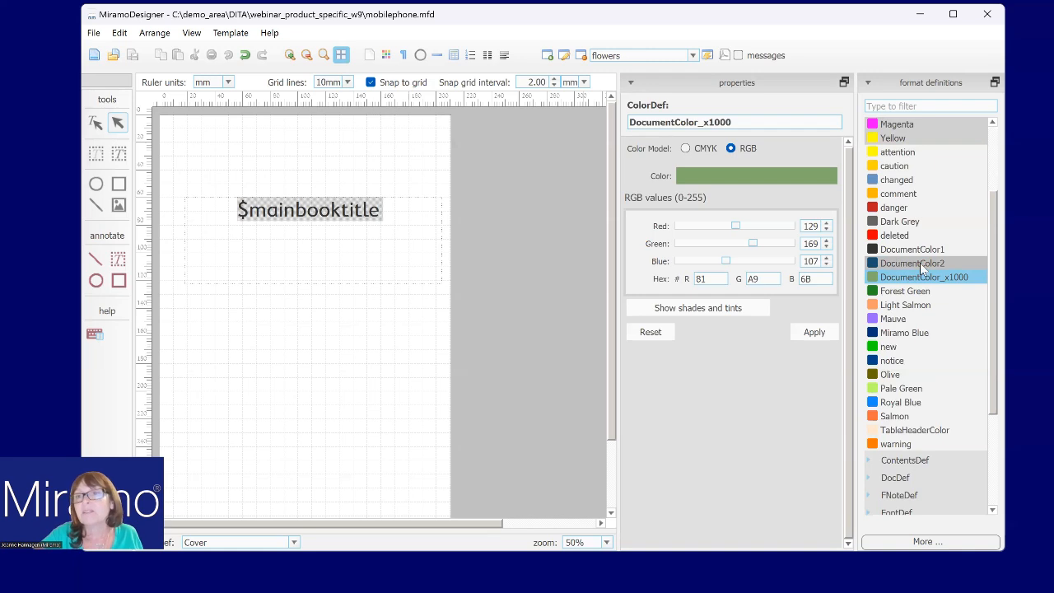
click(921, 269)
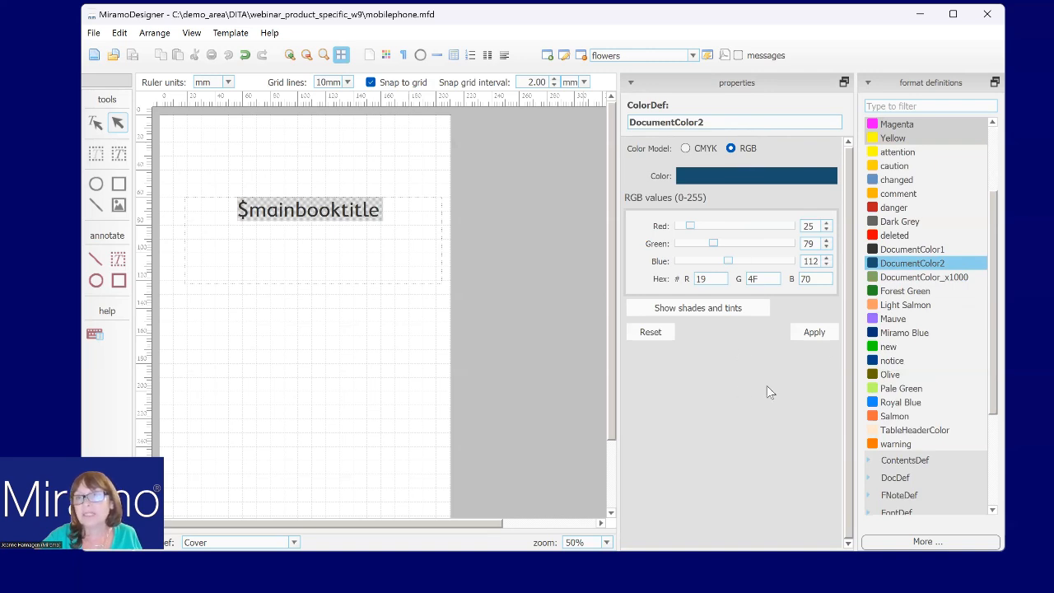
click(903, 280)
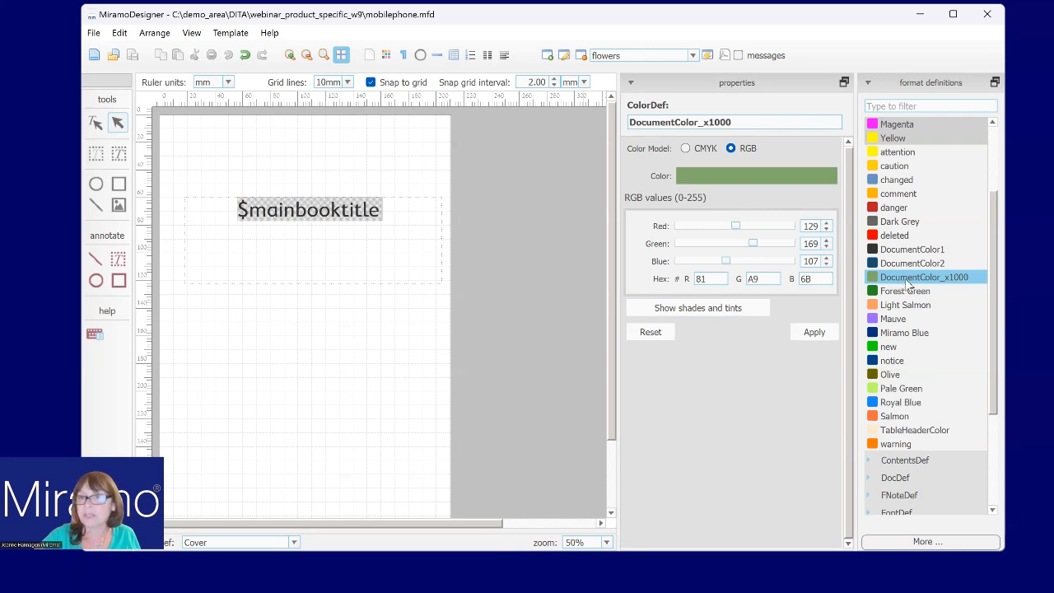
scroll(998, 269, up, 3)
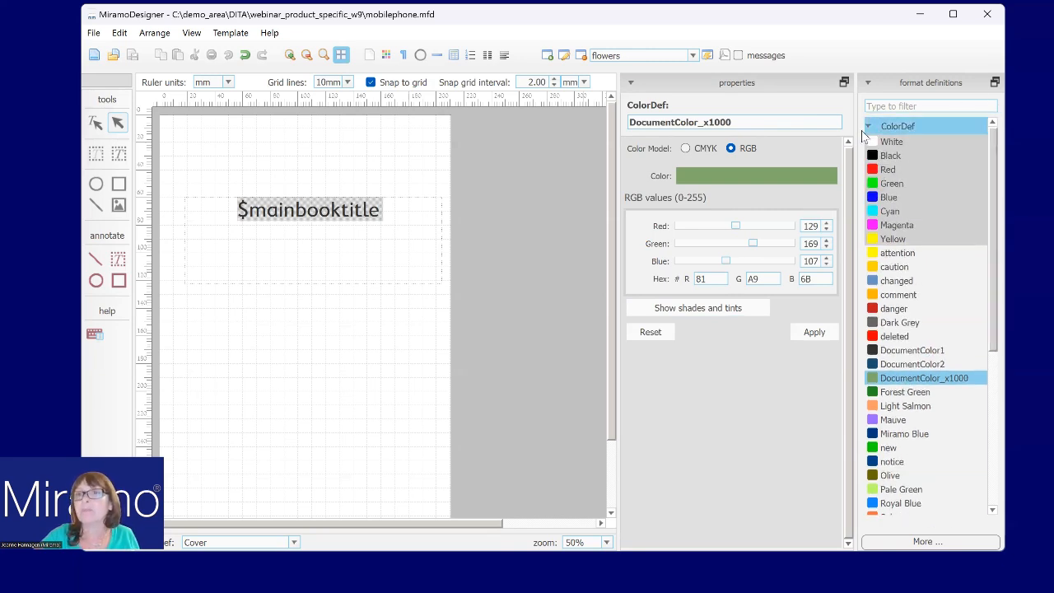
click(868, 132)
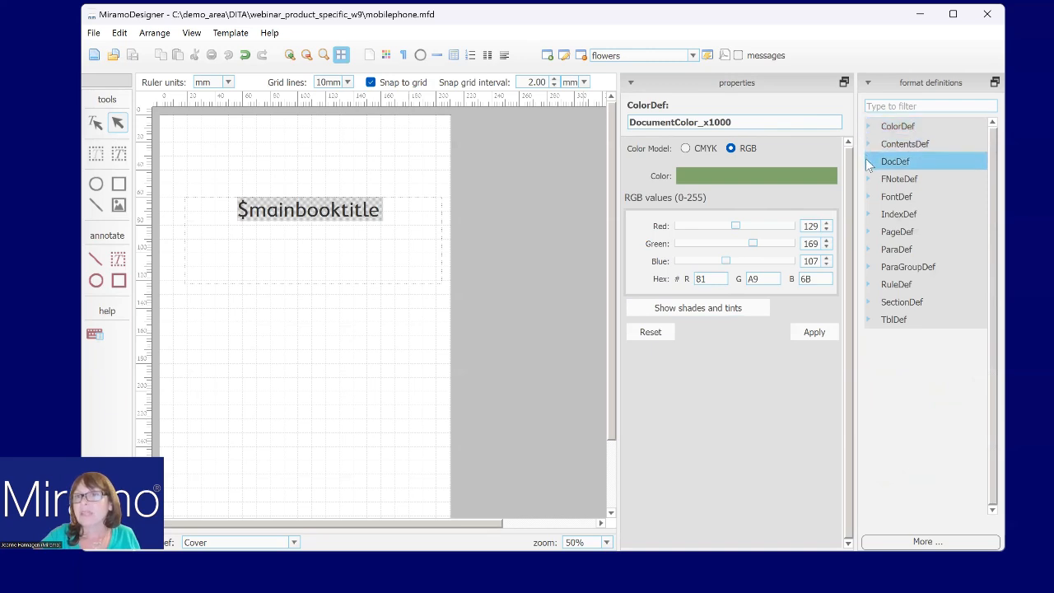
Step: Examine the Cover and Right page definitions, including the properties of the horizontal line in the Right page's header
click(870, 232)
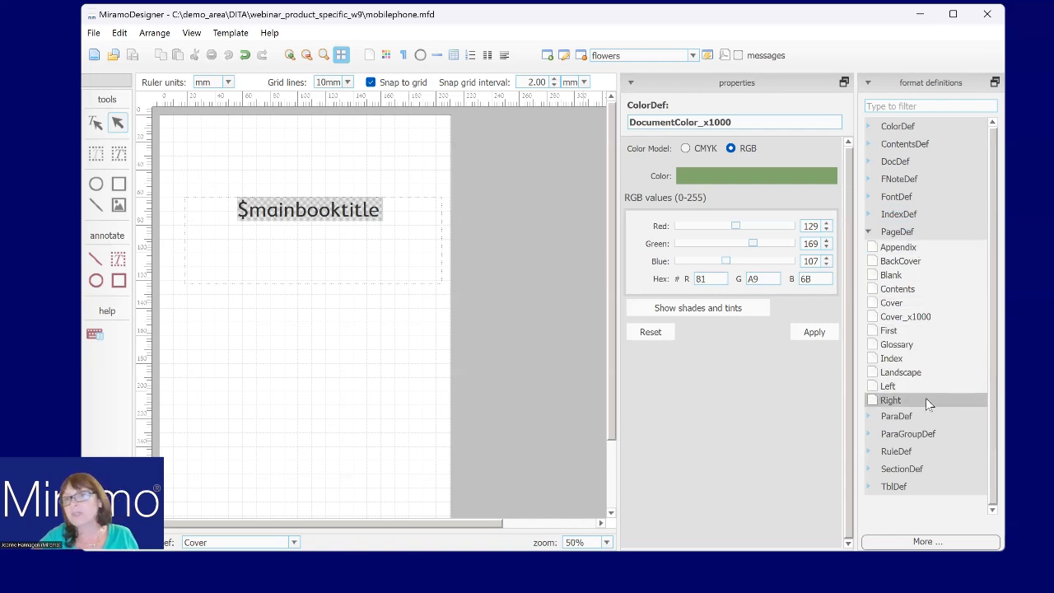
click(912, 306)
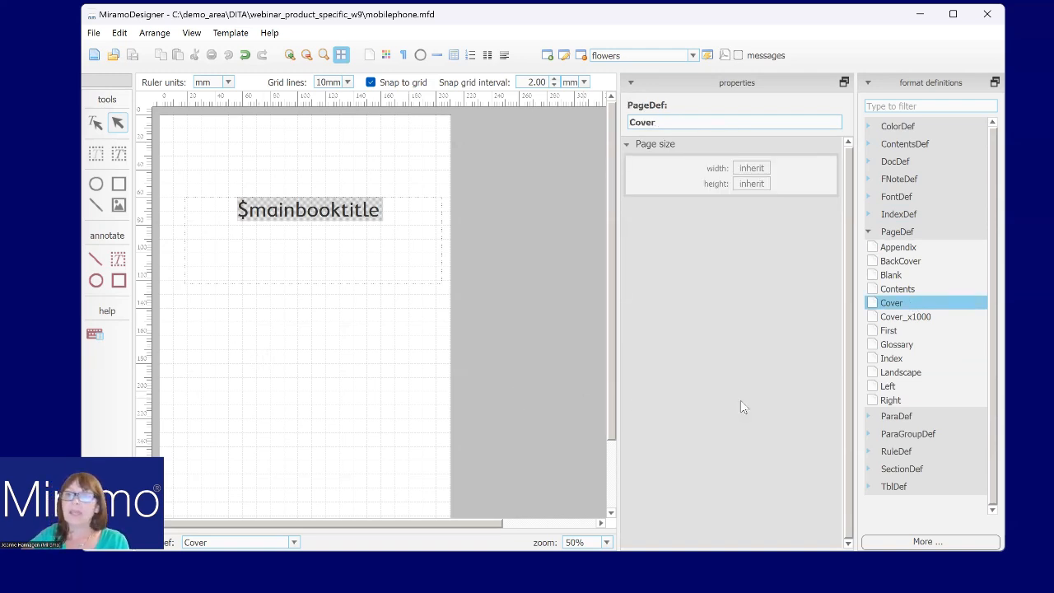
click(892, 400)
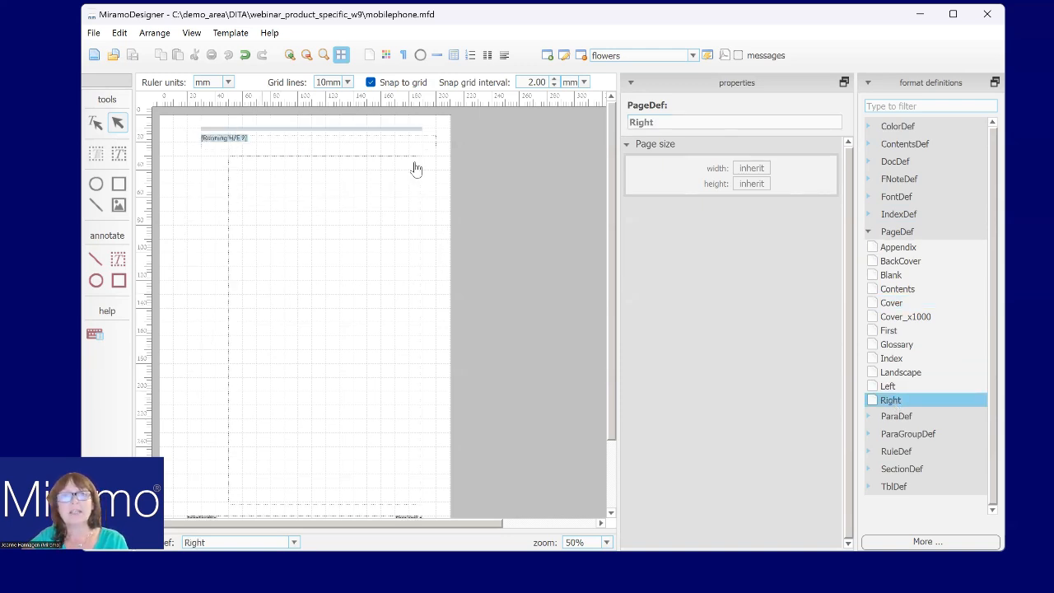
click(310, 129)
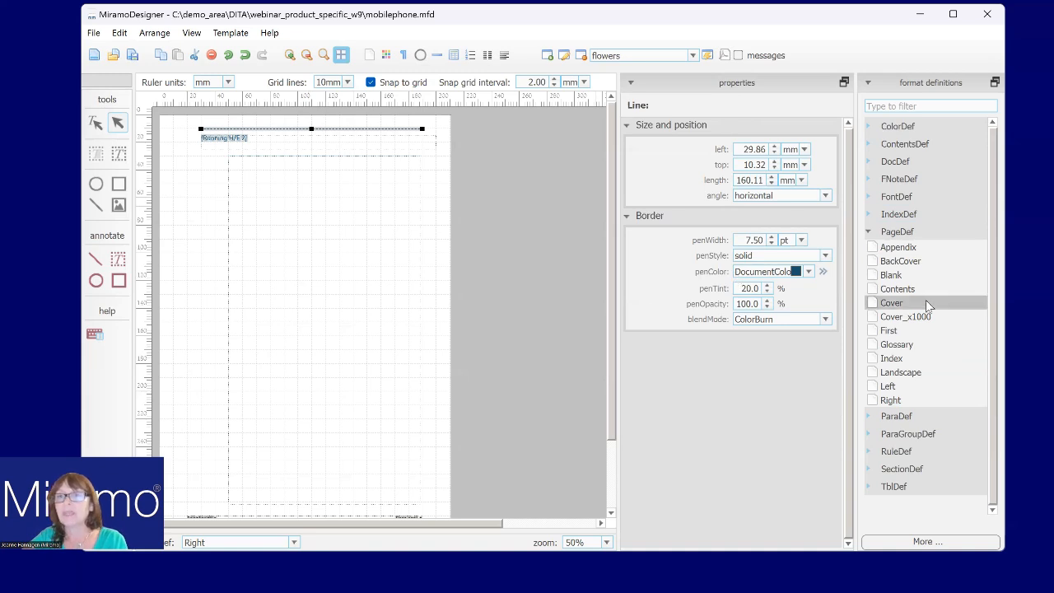
Step: On the Cover page, move the book title text frame to left 12 mm, top 42 mm and shorten it to 36 mm high
click(893, 305)
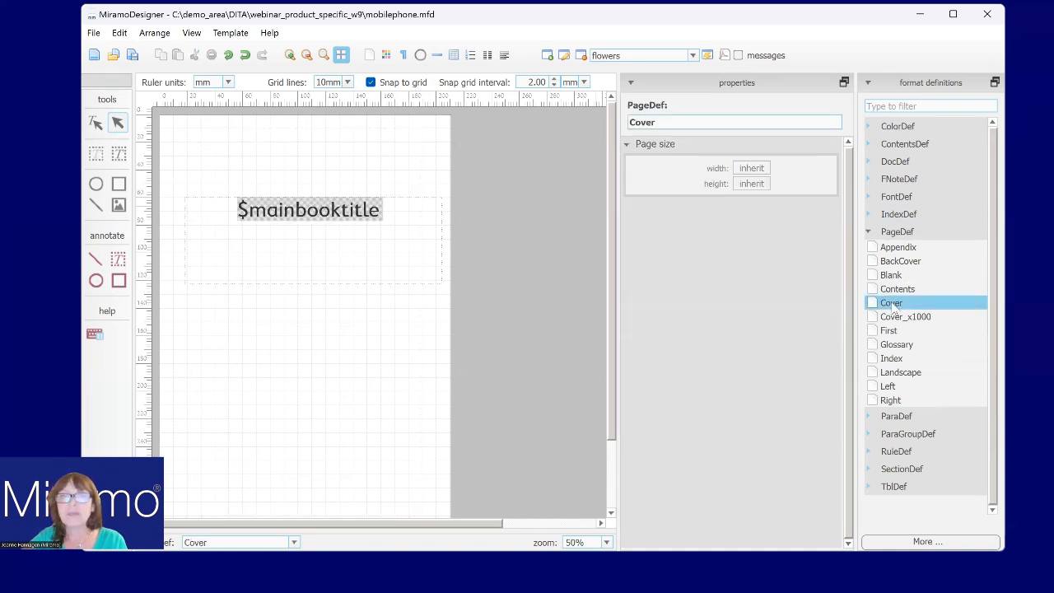
click(234, 234)
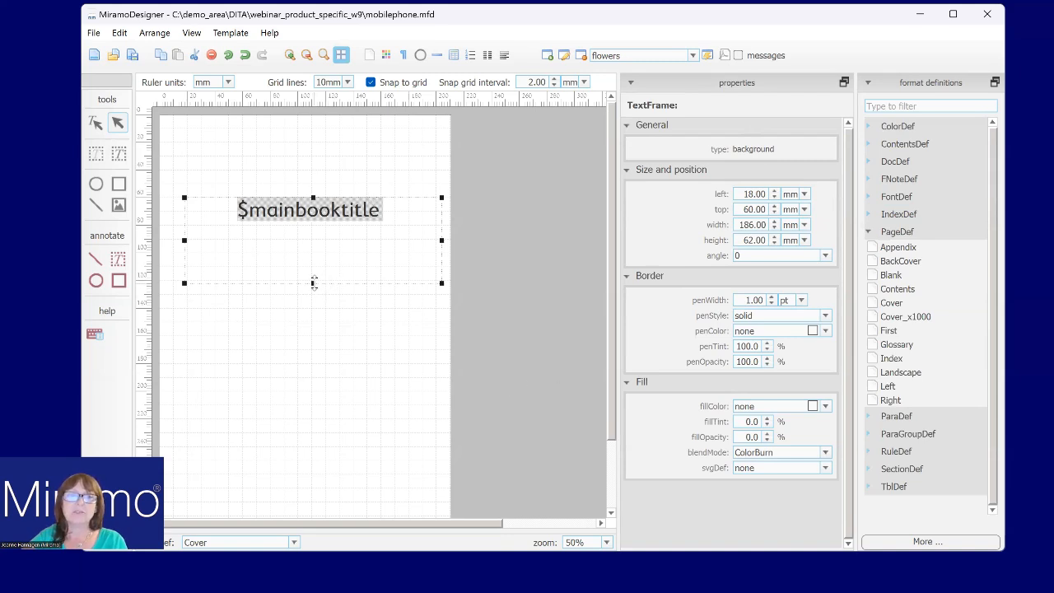
drag(317, 259, 307, 234)
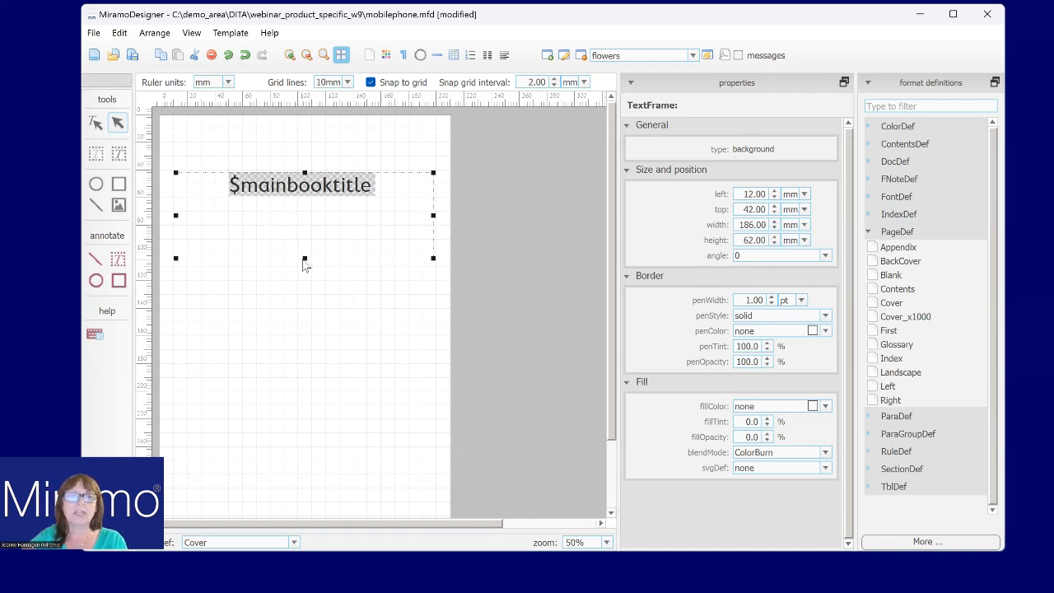
drag(305, 258, 305, 222)
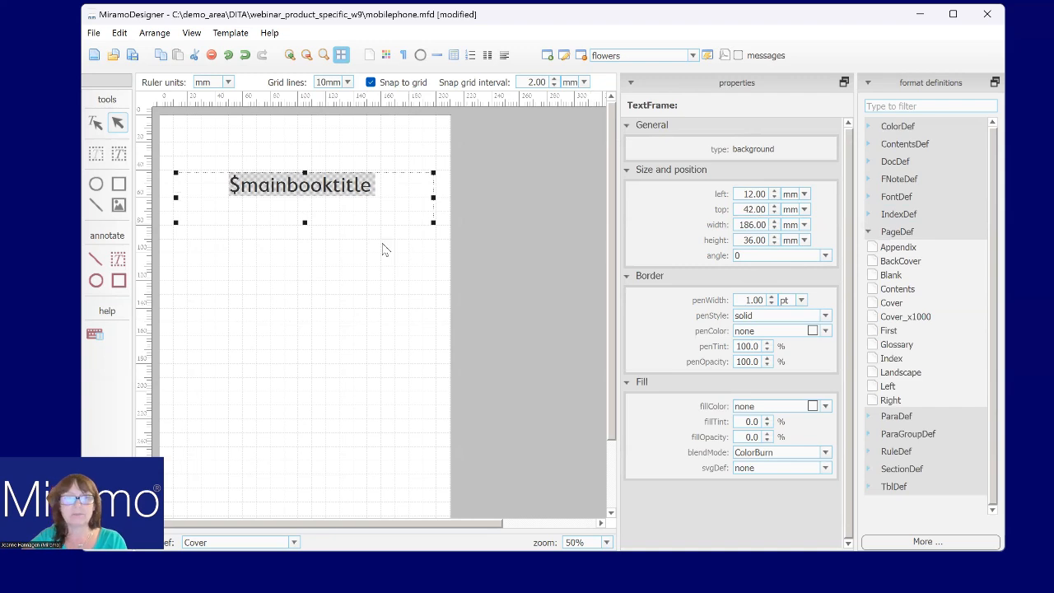
Step: Select the $mainbooktitle variable in the cover text frame and examine its paragraph format properties
double_click(288, 183)
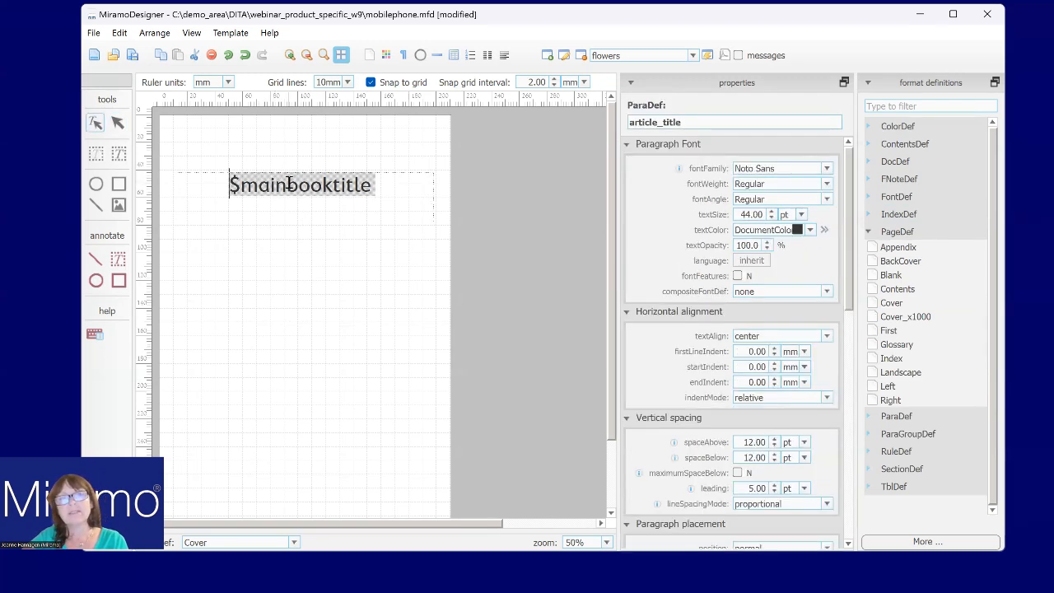
double_click(288, 184)
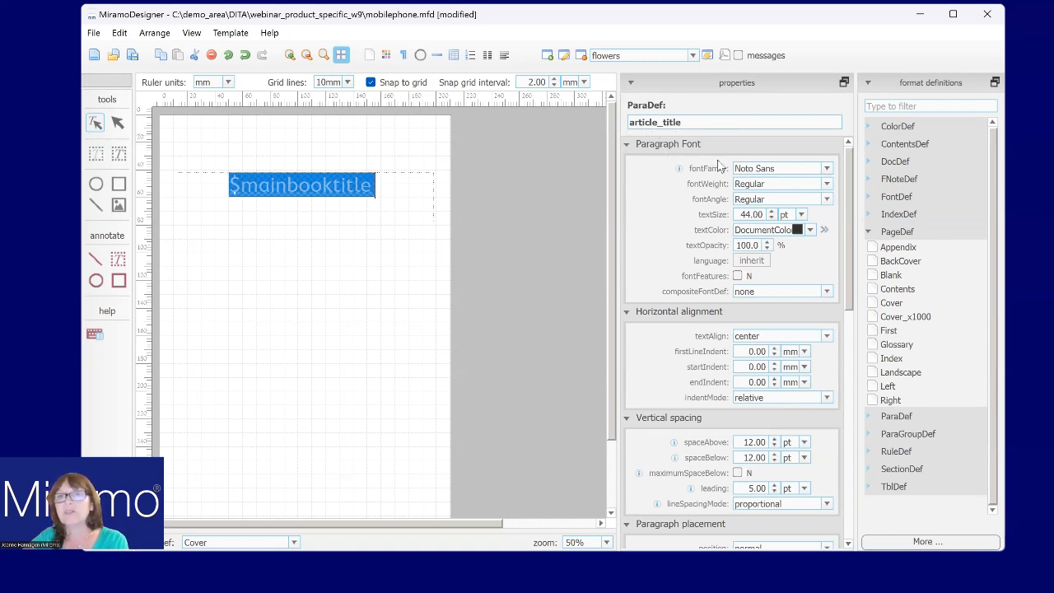
drag(853, 168, 794, 214)
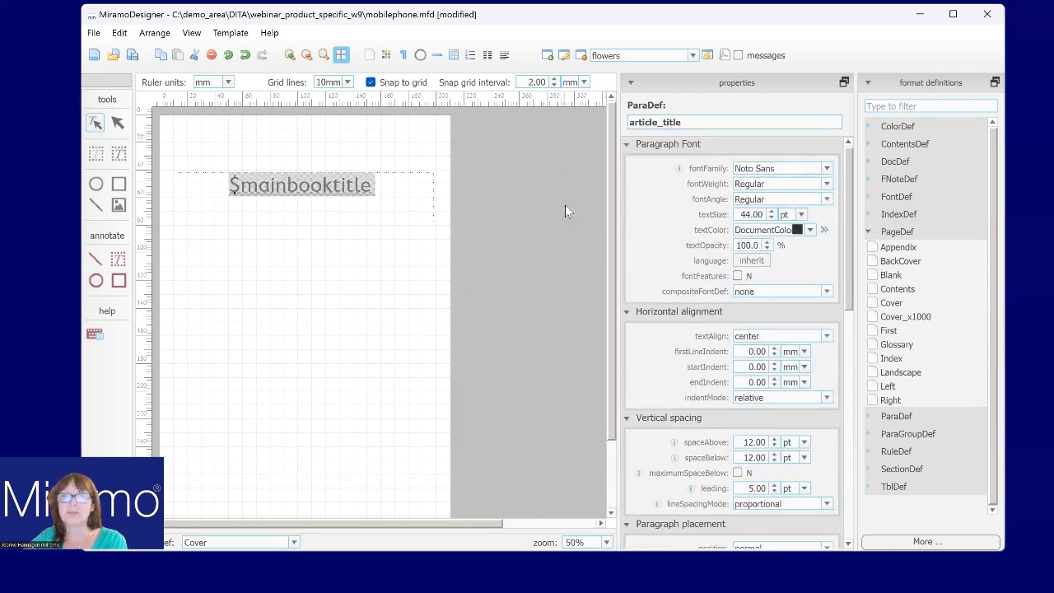
Step: Examine the coverSection section definition's page numbering and page definition usage
click(871, 232)
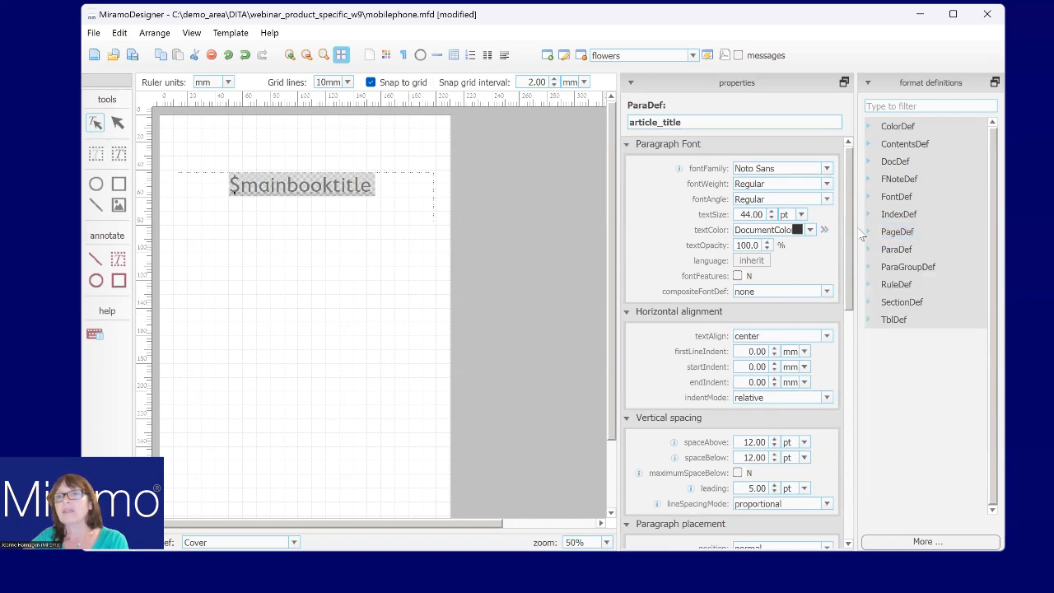
double_click(905, 304)
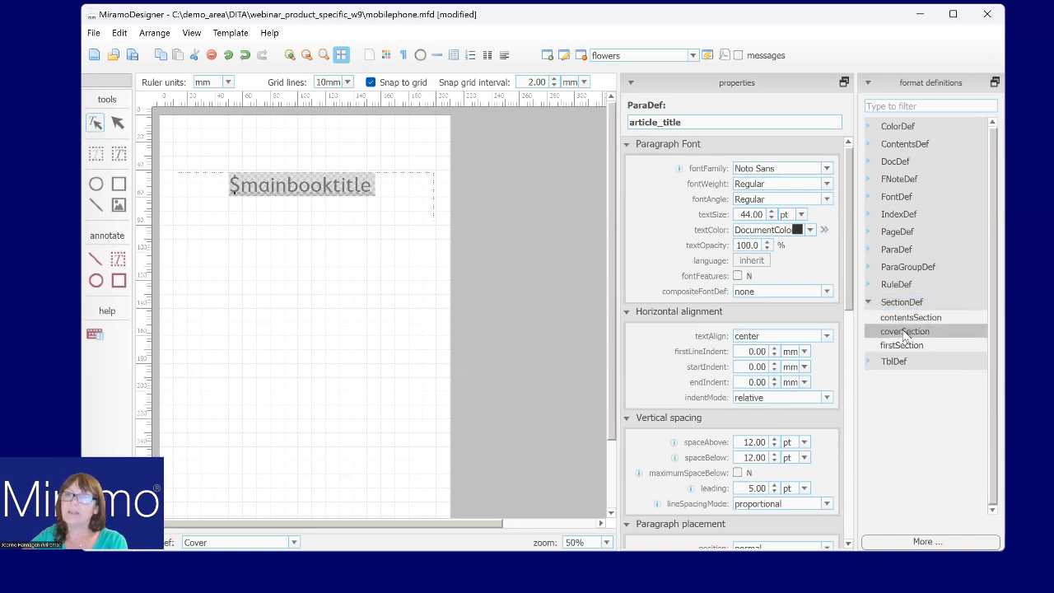
click(907, 333)
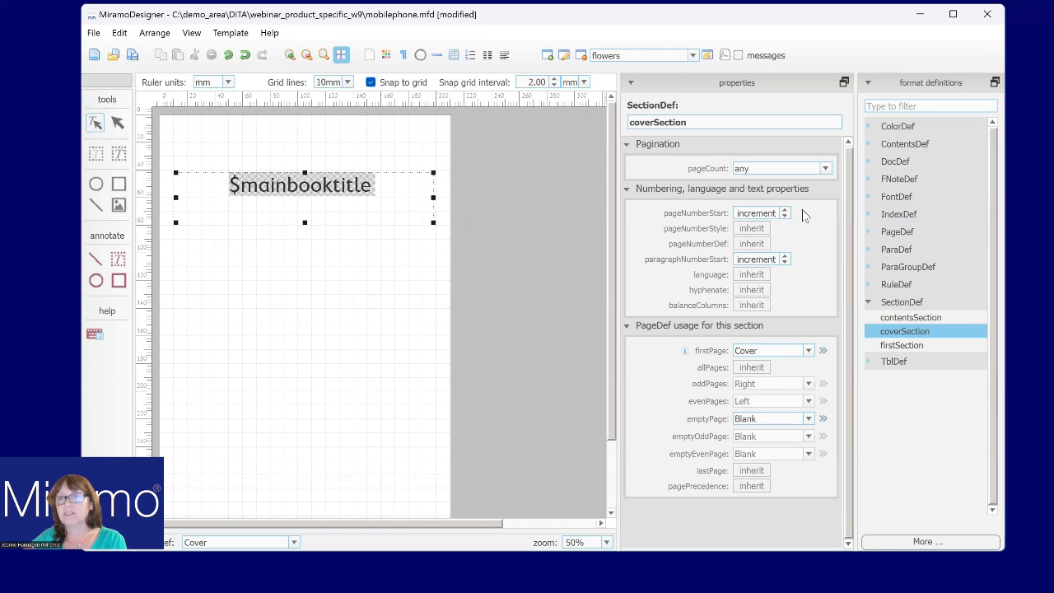
click(860, 306)
click(868, 302)
Step: Examine the article_title paragraph definition and its sample text preview
click(874, 254)
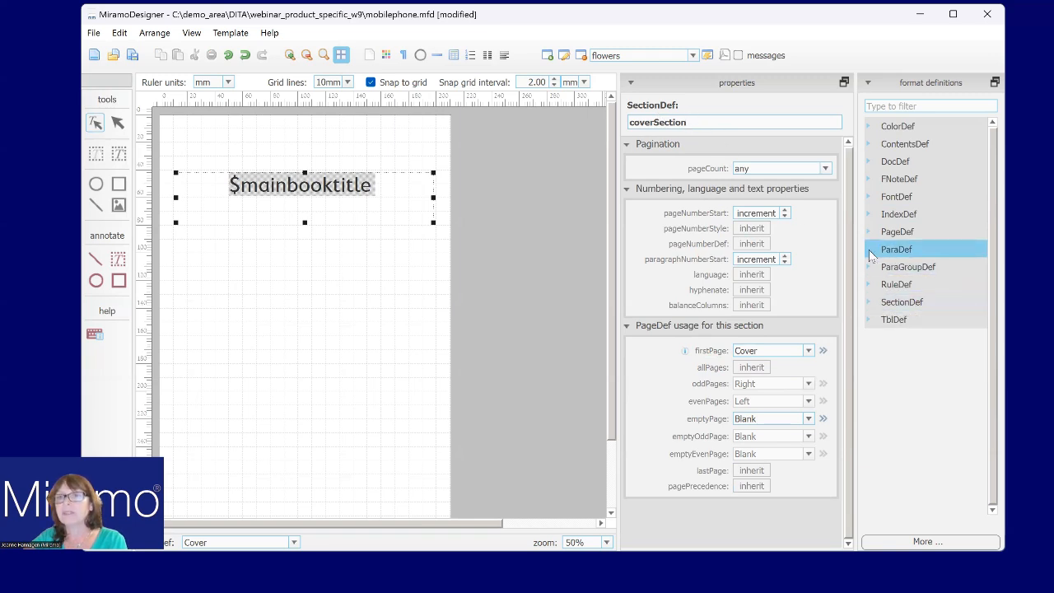
click(868, 248)
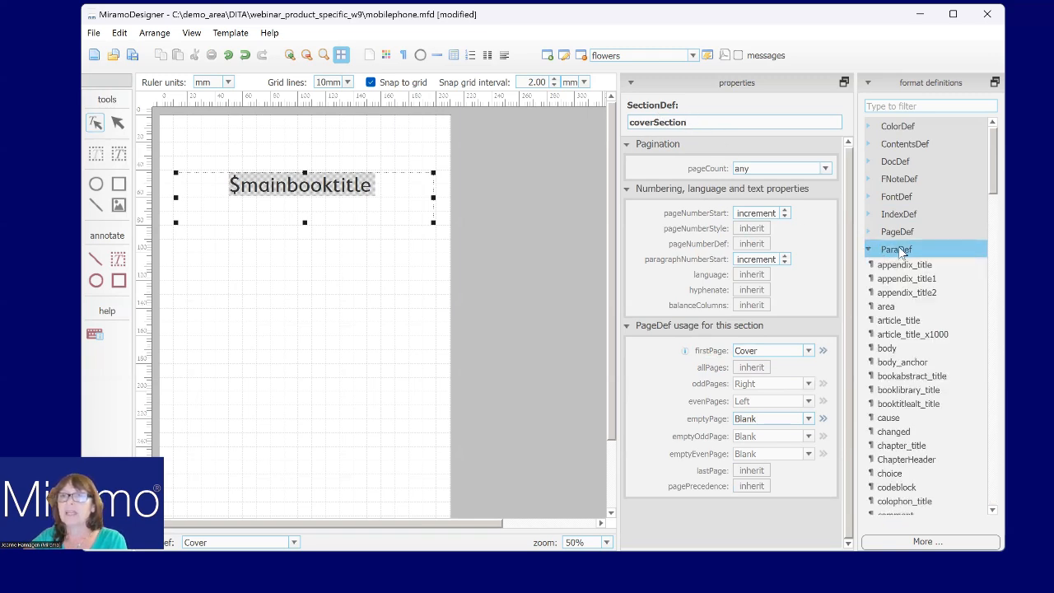
scroll(993, 181, down, 5)
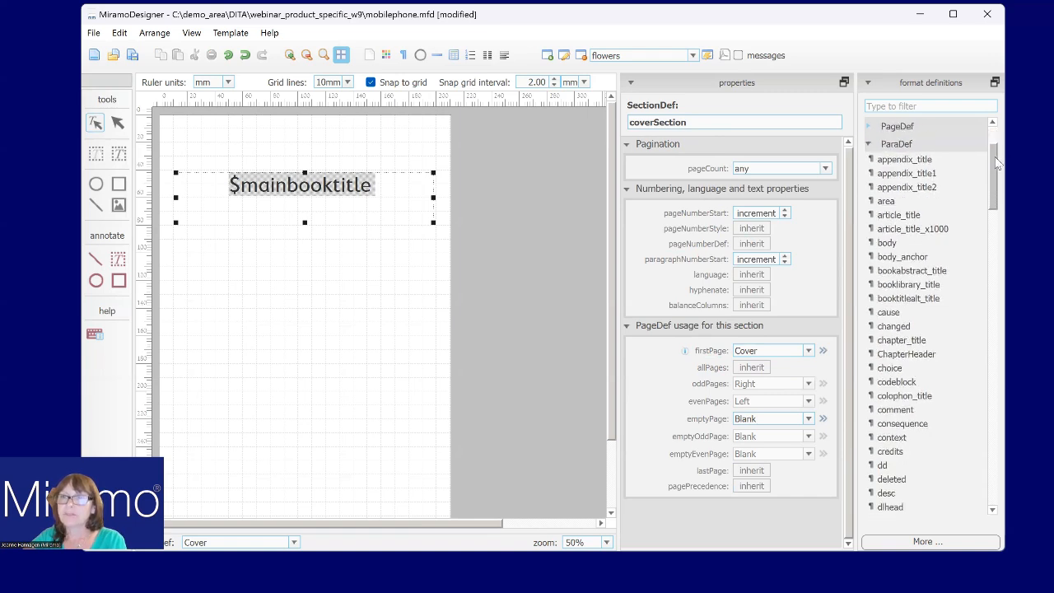
drag(996, 189, 1002, 143)
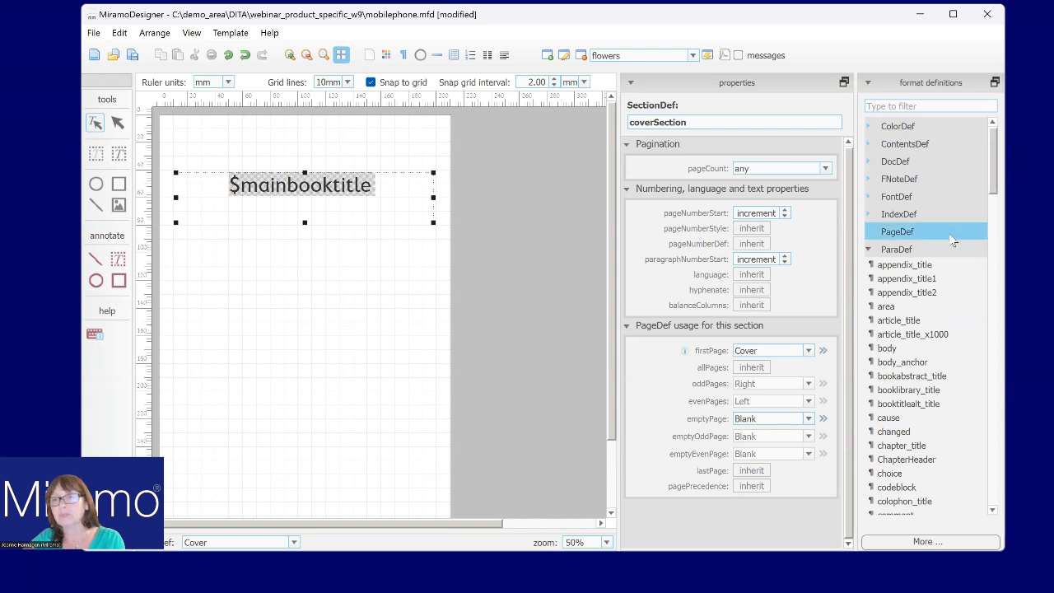
click(913, 323)
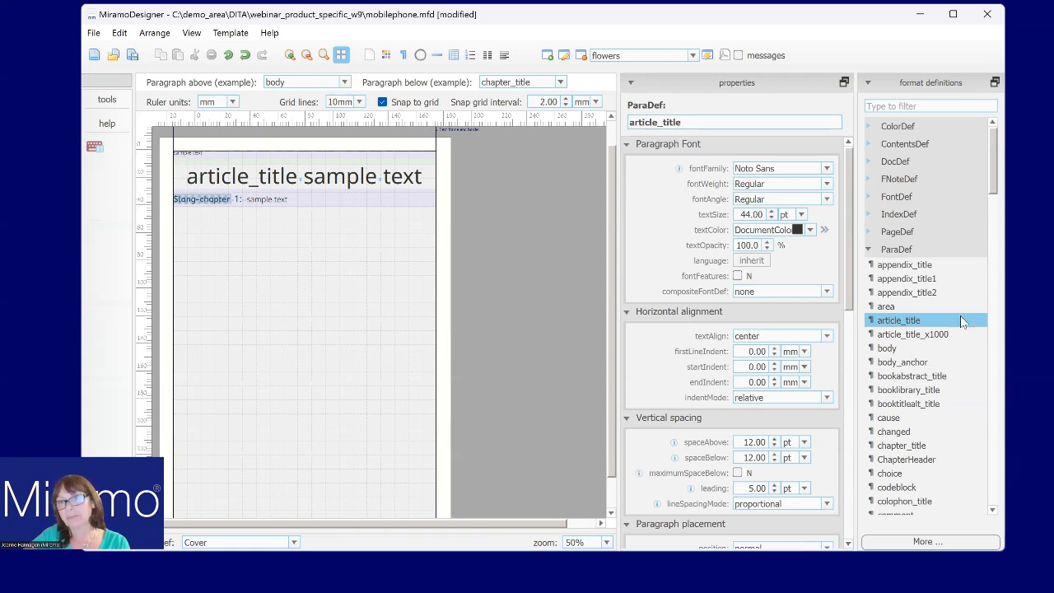
click(879, 251)
click(869, 250)
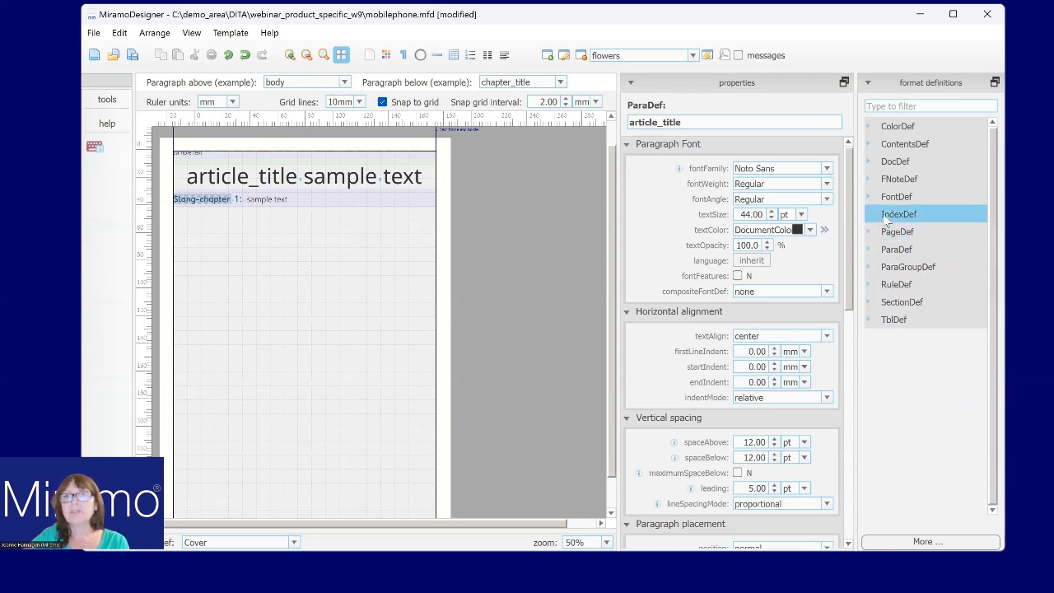
Step: Return to the Cover page definition
click(868, 248)
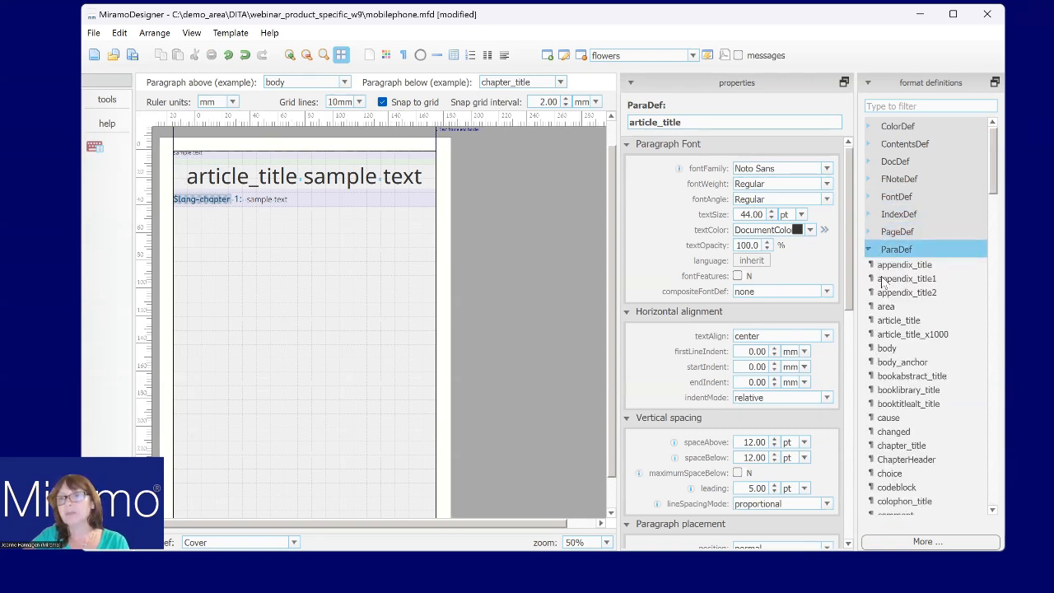
click(869, 249)
click(868, 231)
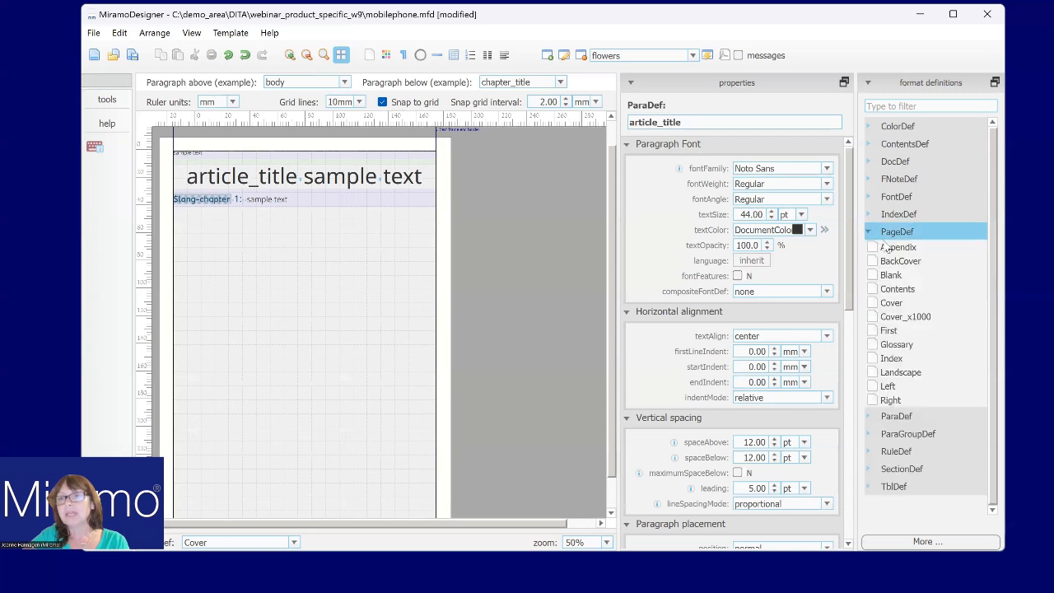
click(906, 306)
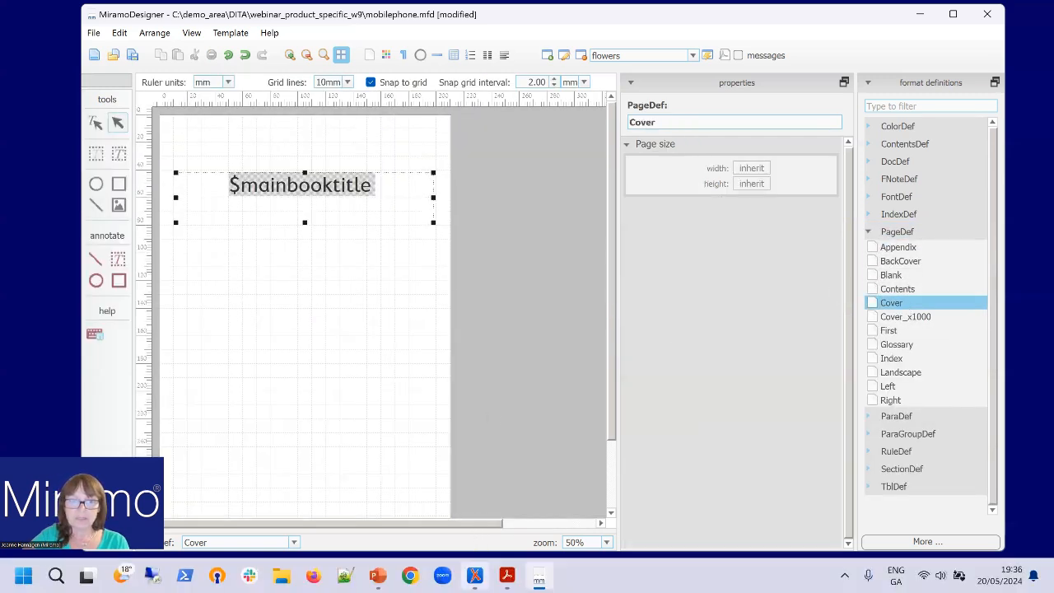
Step: Switch to oXygen XML Editor and review the MiramoPDF 3.0.0 and MiramoPDF 3.0.0 Dev (with PDF tooltips) transformation scenarios
mouse_move(474, 574)
click(475, 494)
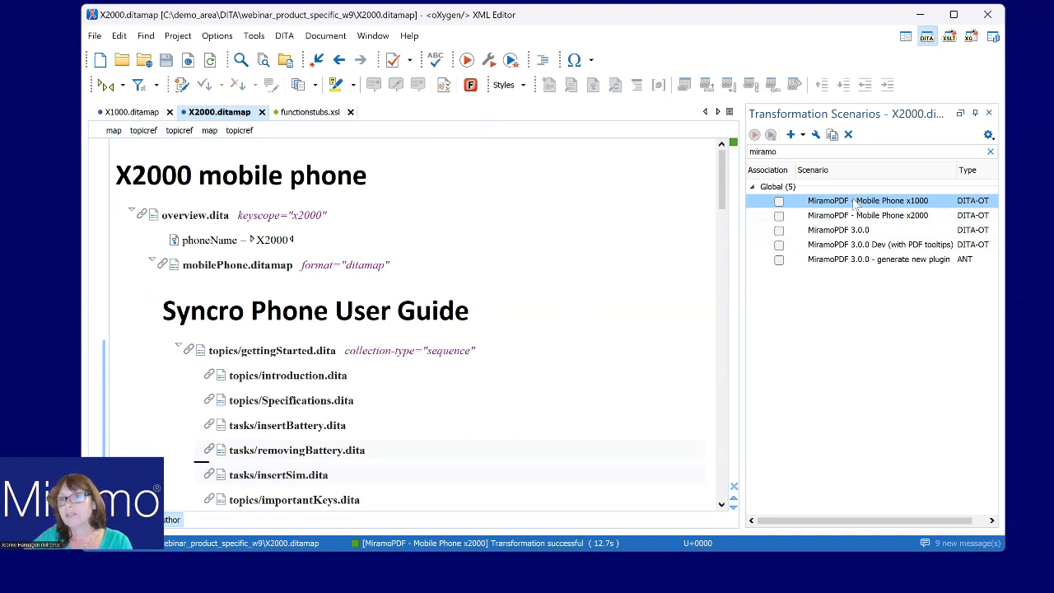
click(829, 234)
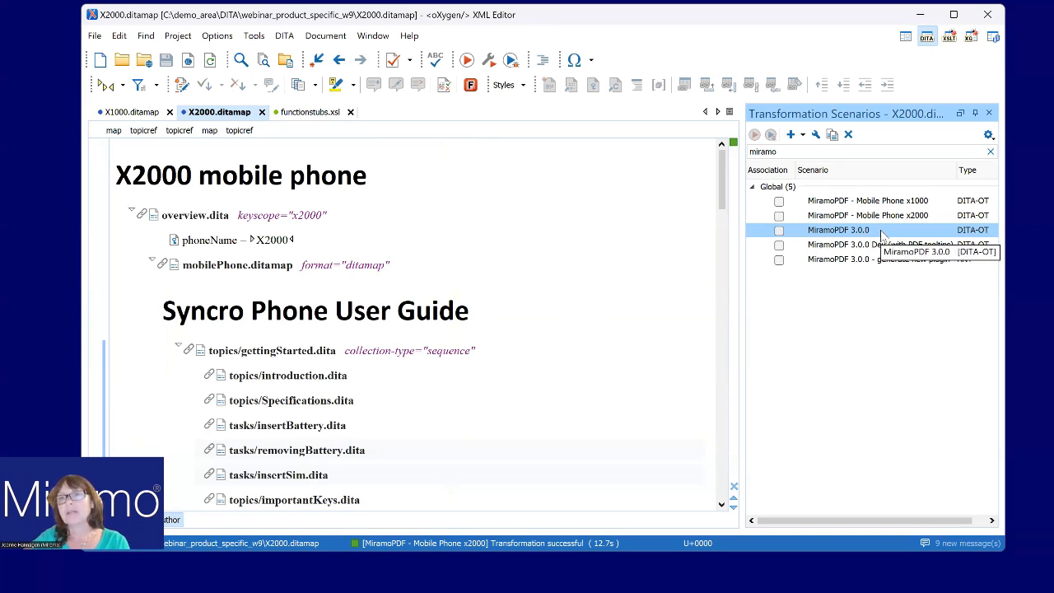
click(821, 245)
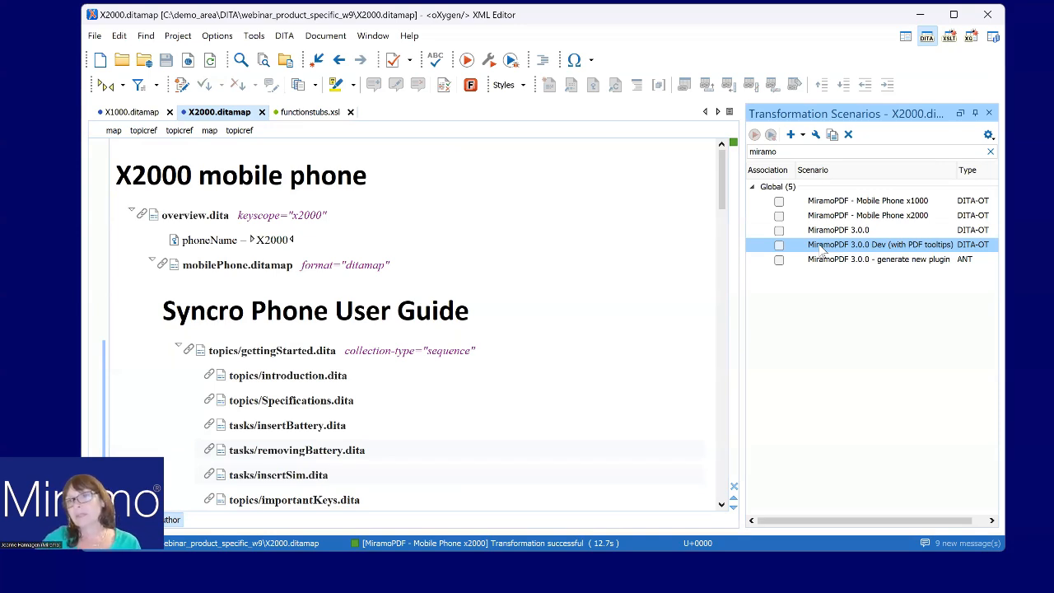
Step: Review the MiramoPDF 3.0.0 - generate new plugin, Mobile Phone x1000 and Mobile Phone x2000 transformation scenarios
click(841, 260)
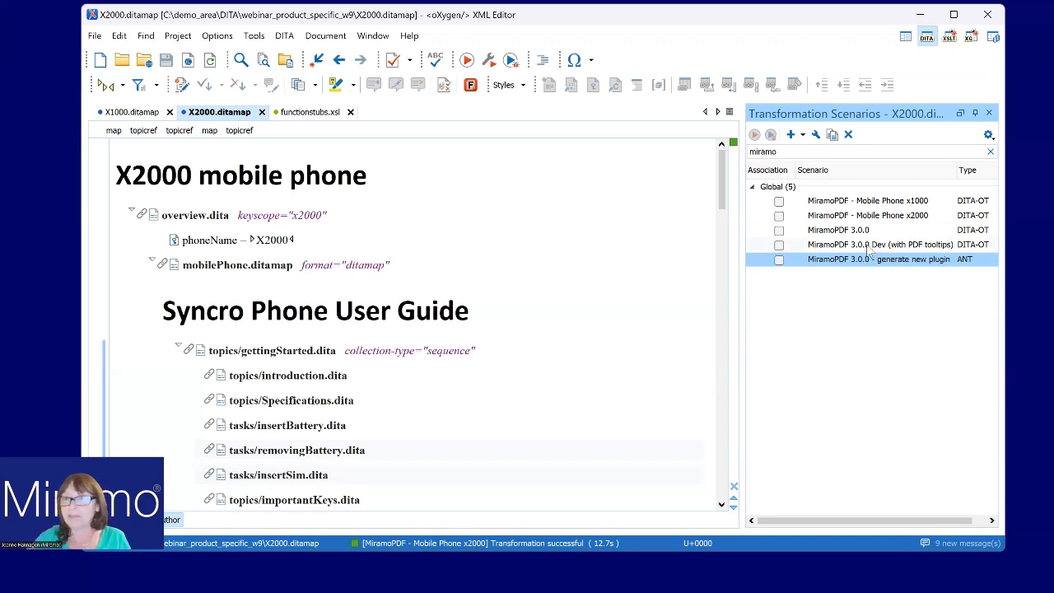
click(826, 216)
click(827, 204)
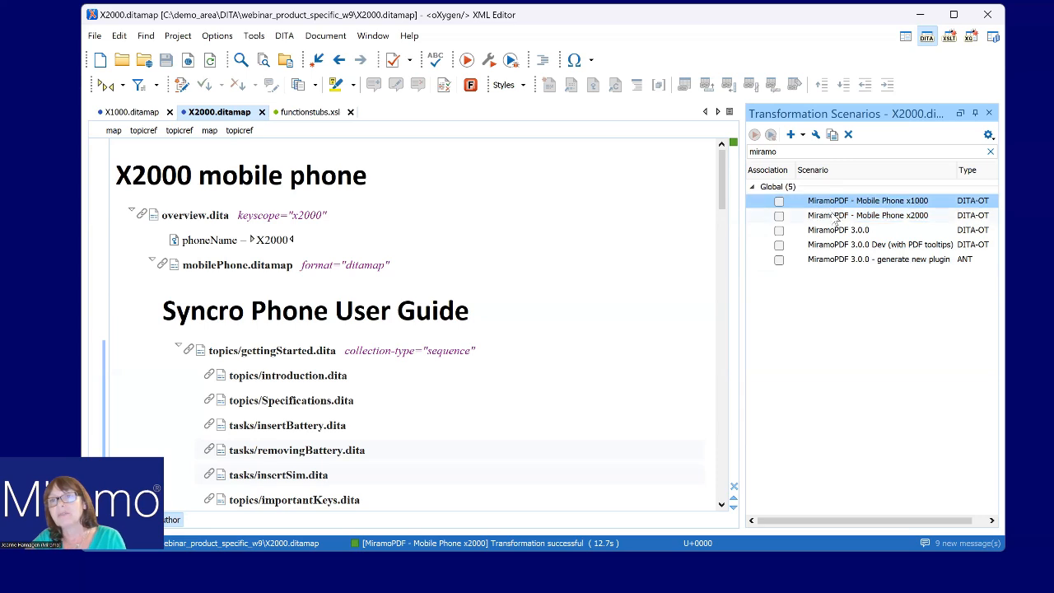
click(830, 217)
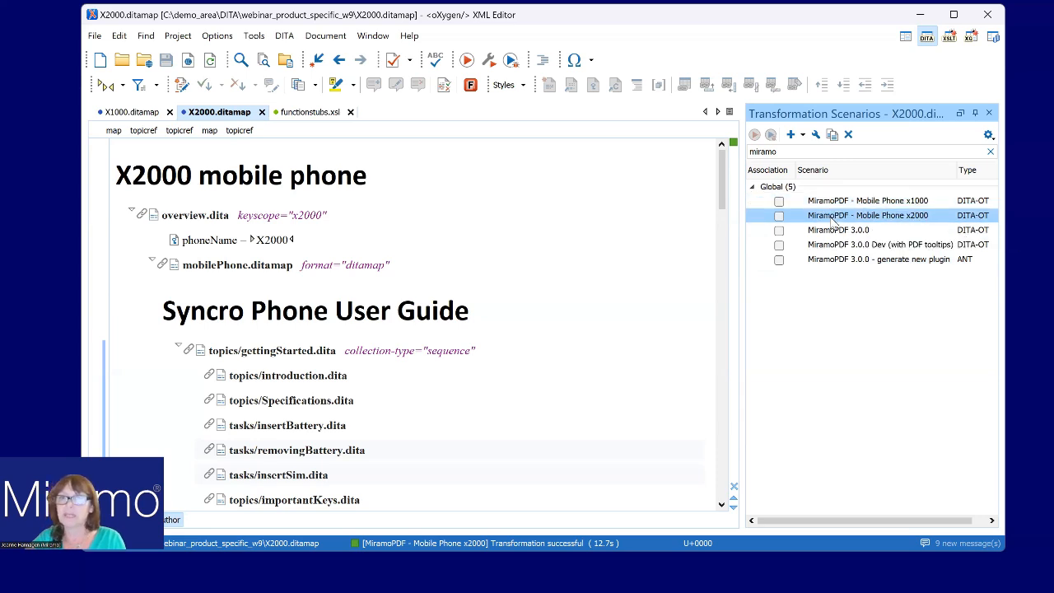
Step: Edit the MiramoPDF - Mobile Phone x2000 scenario and set its mmpdf:showProperties parameter to Y
right_click(830, 219)
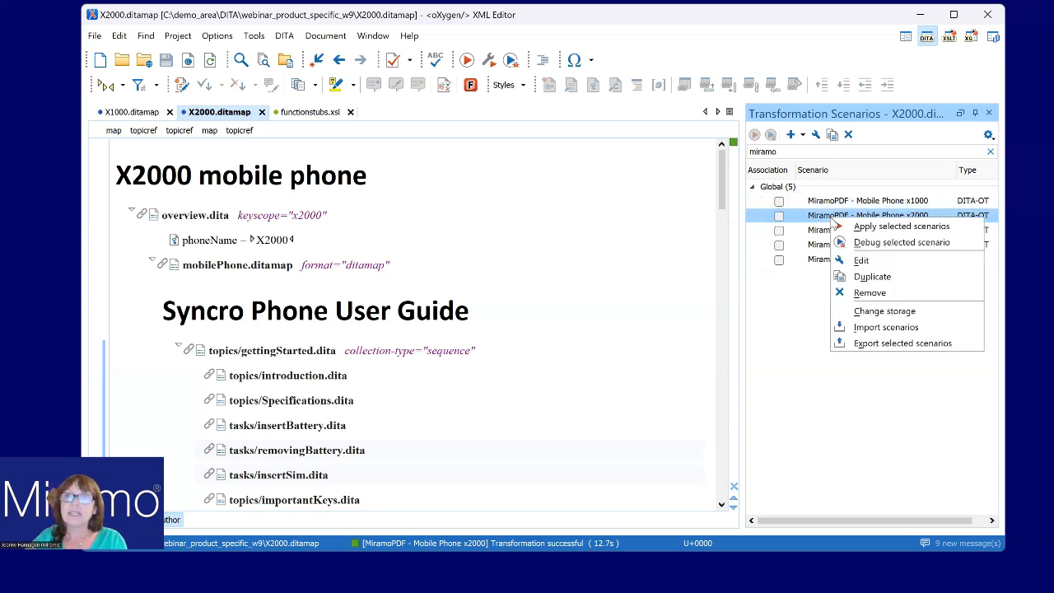
click(860, 260)
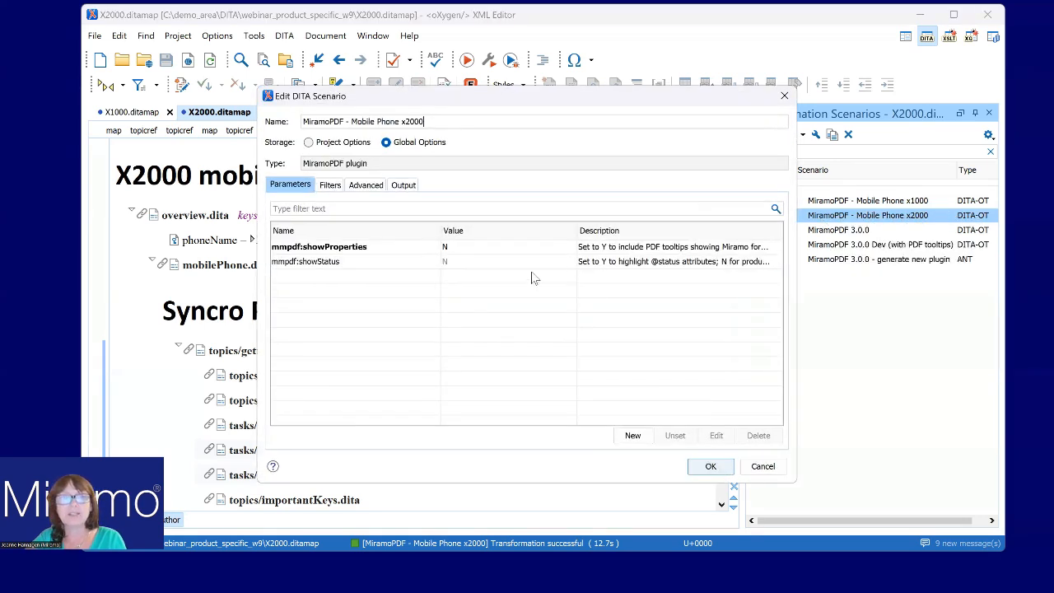
click(314, 210)
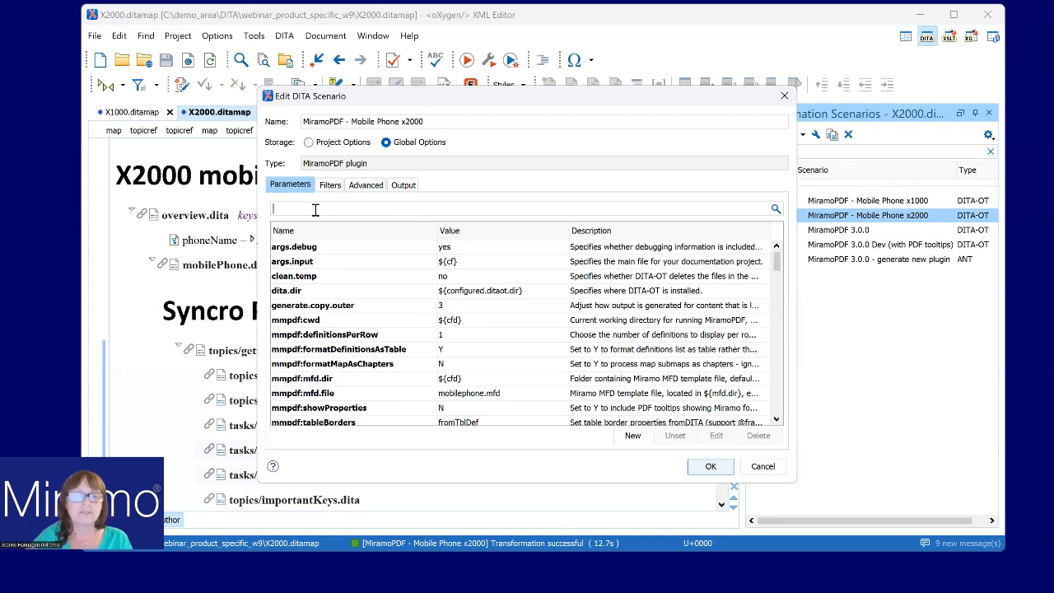
text(show)
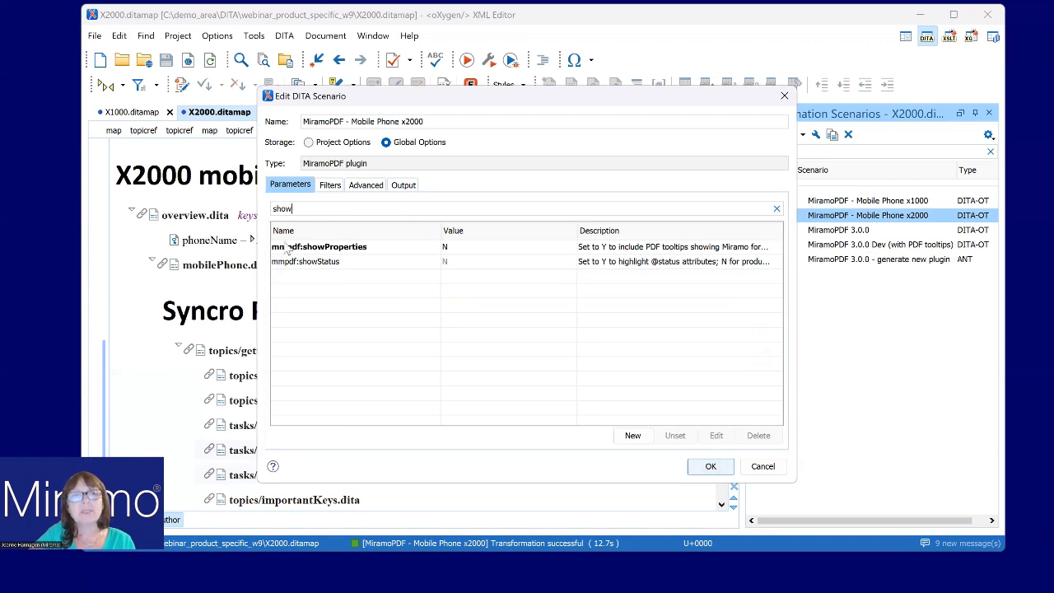
click(326, 252)
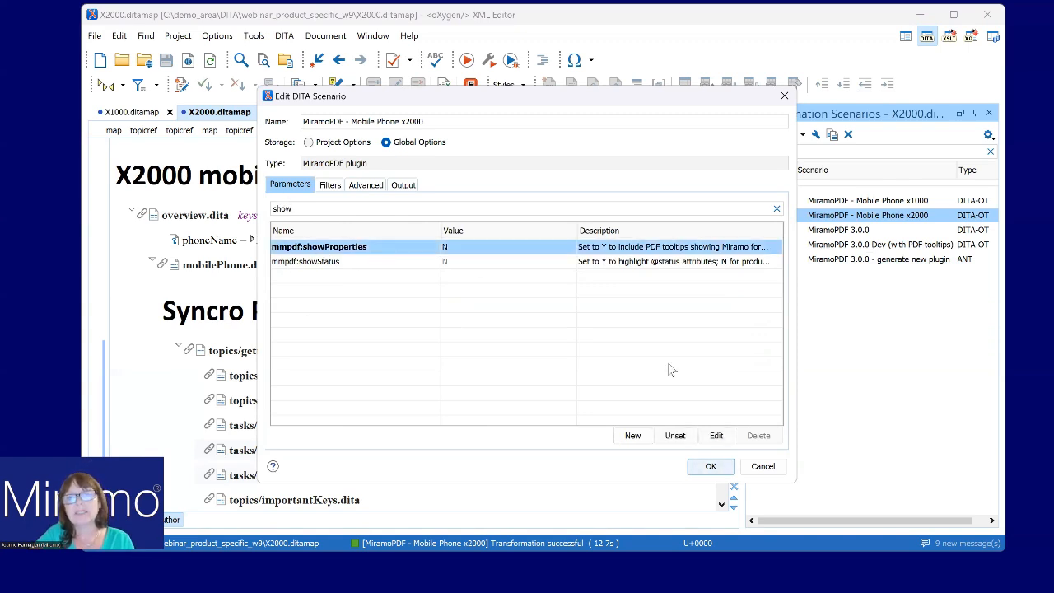
click(716, 434)
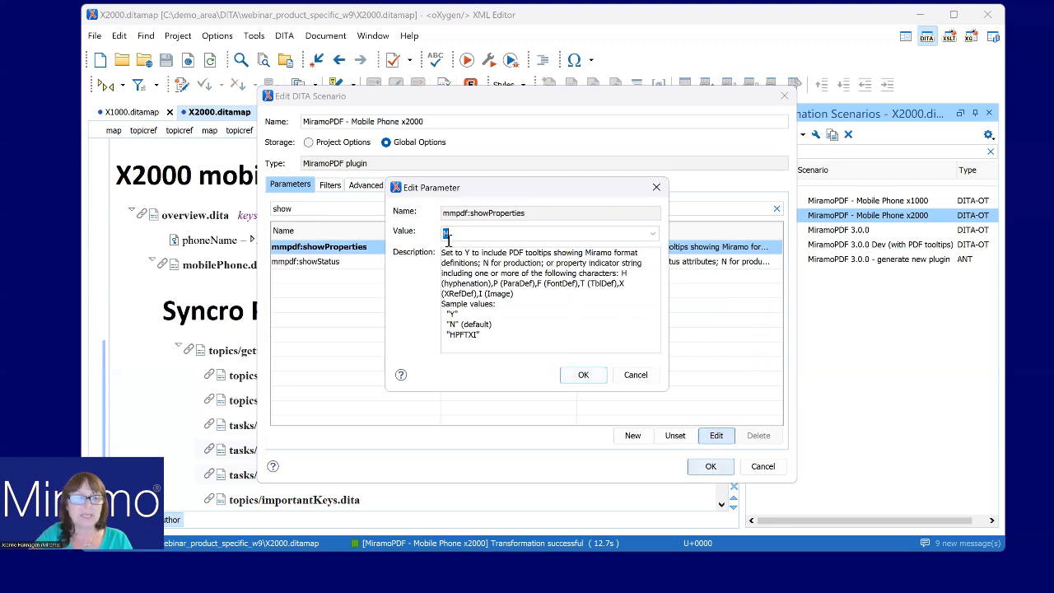
text(Y)
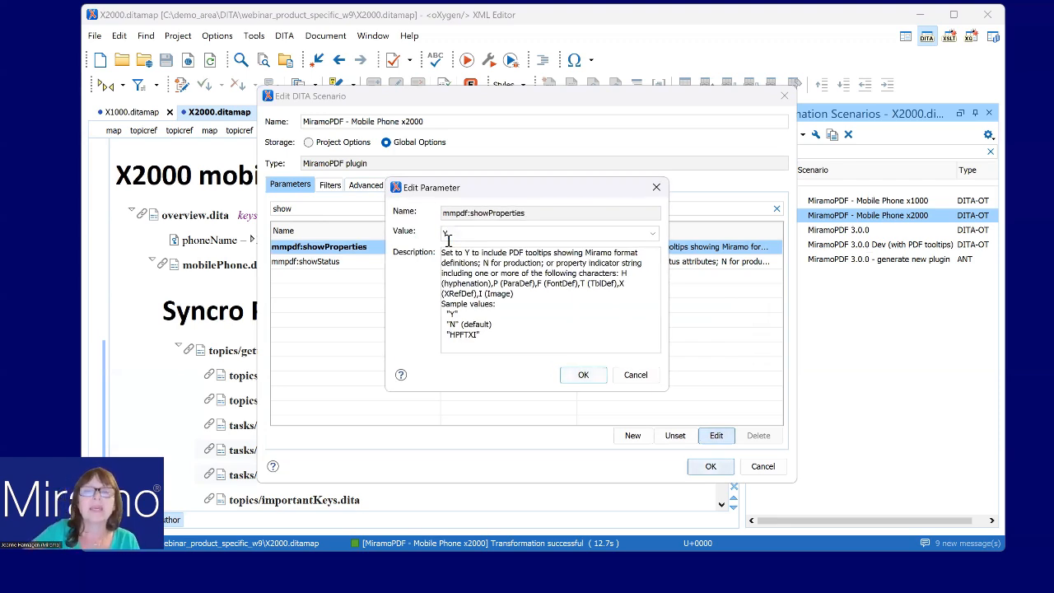
click(586, 377)
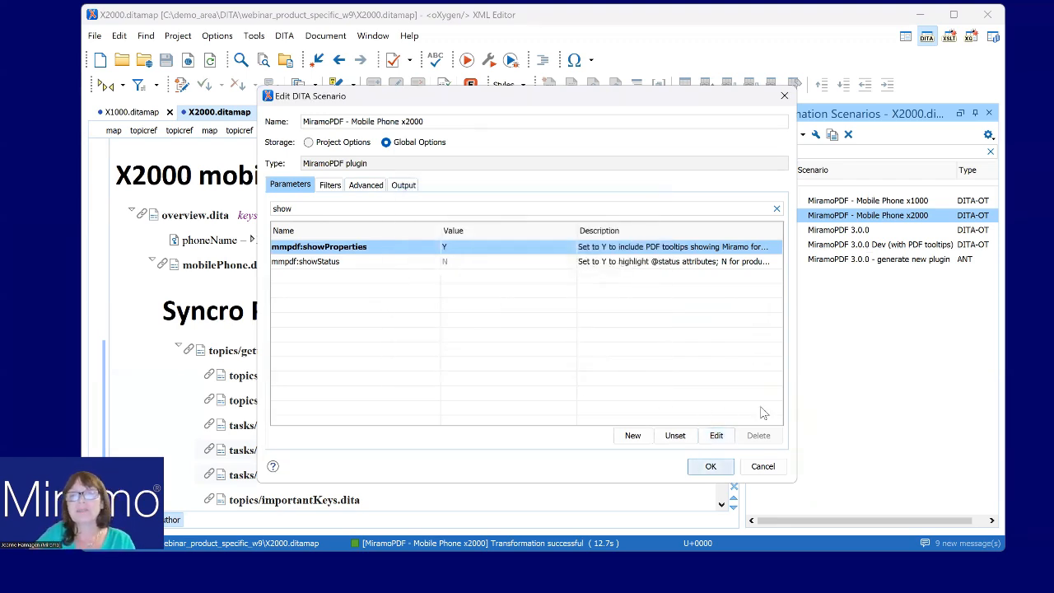
click(711, 466)
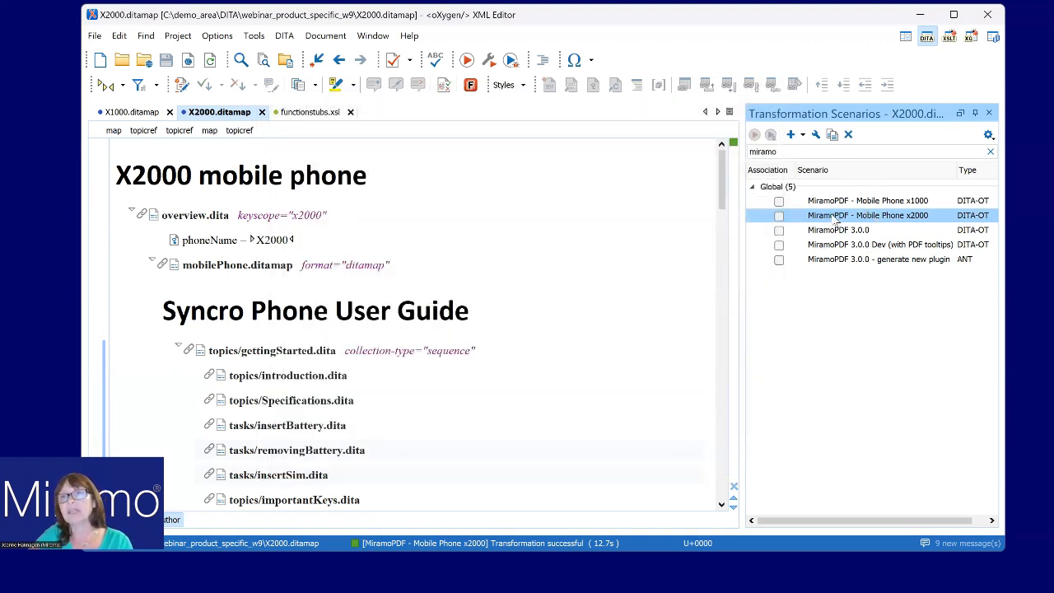
Step: Run the MiramoPDF - Mobile Phone x2000 transformation on X2000.ditamap
double_click(834, 219)
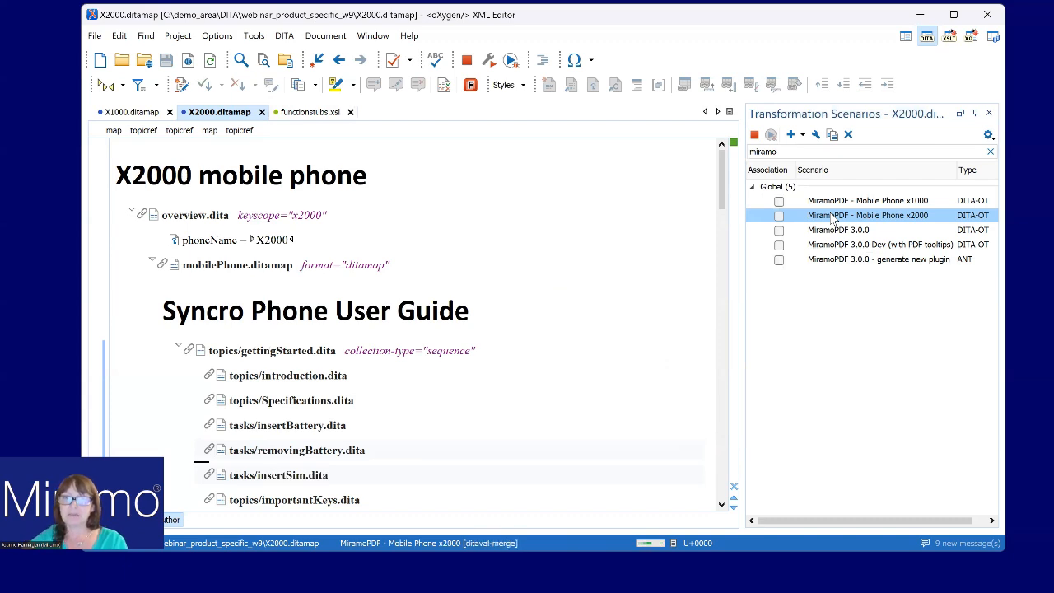
click(673, 544)
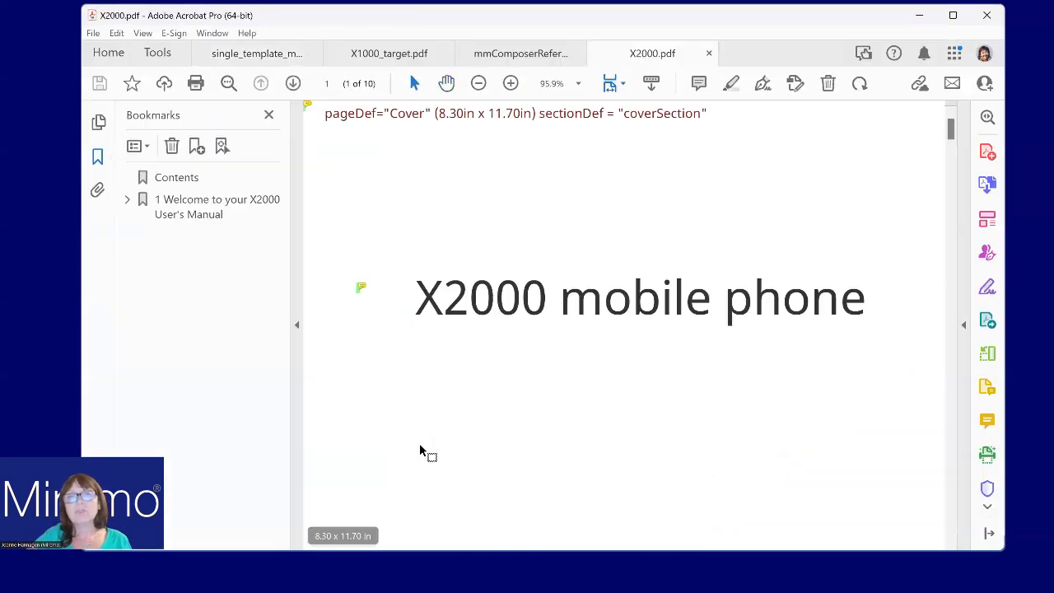
Step: View the ColorDef page in the mmComposer reference guide PDF and return to X2000.pdf
click(515, 57)
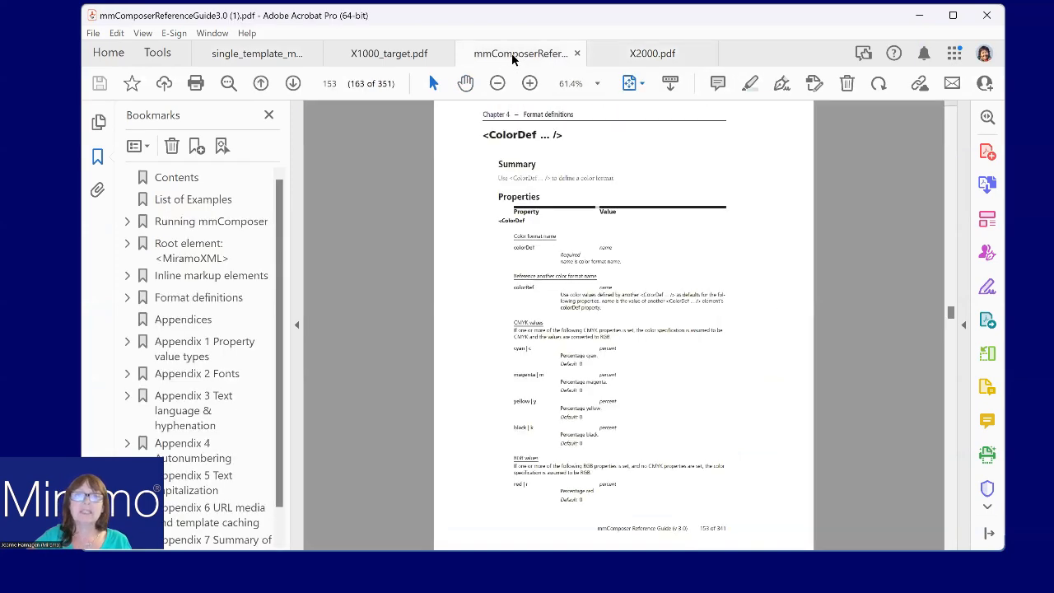
click(639, 55)
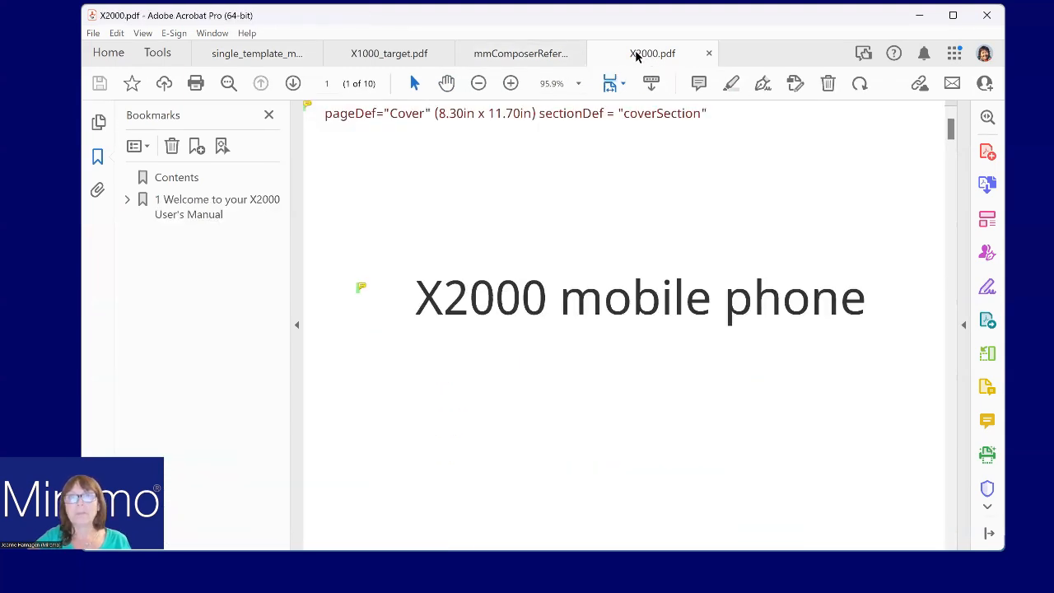
Step: Fit one full page of X2000.pdf in view and inspect the cover title's paragraph definition tooltip
click(617, 84)
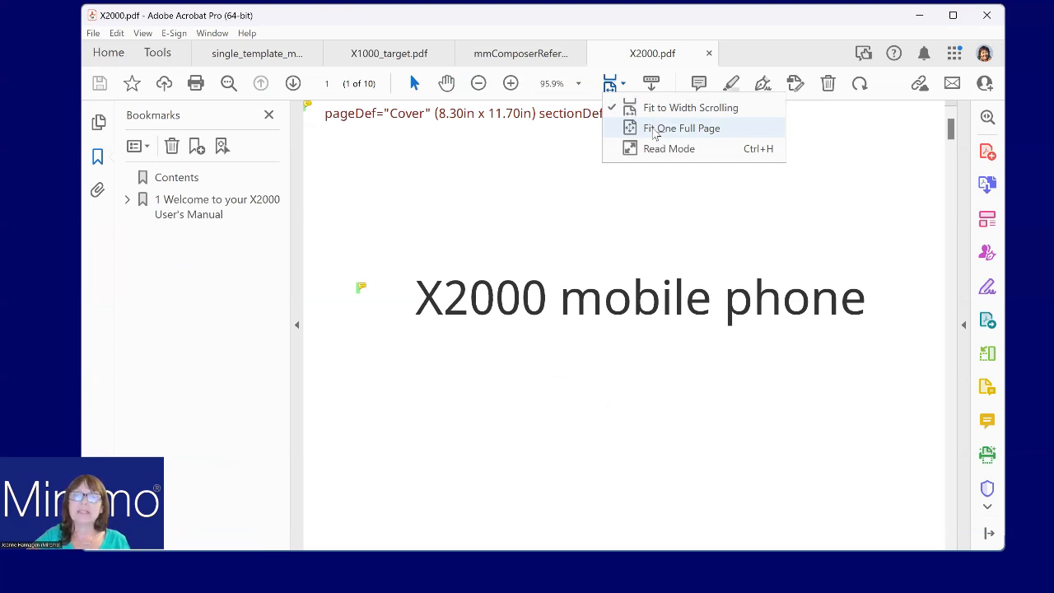
click(654, 131)
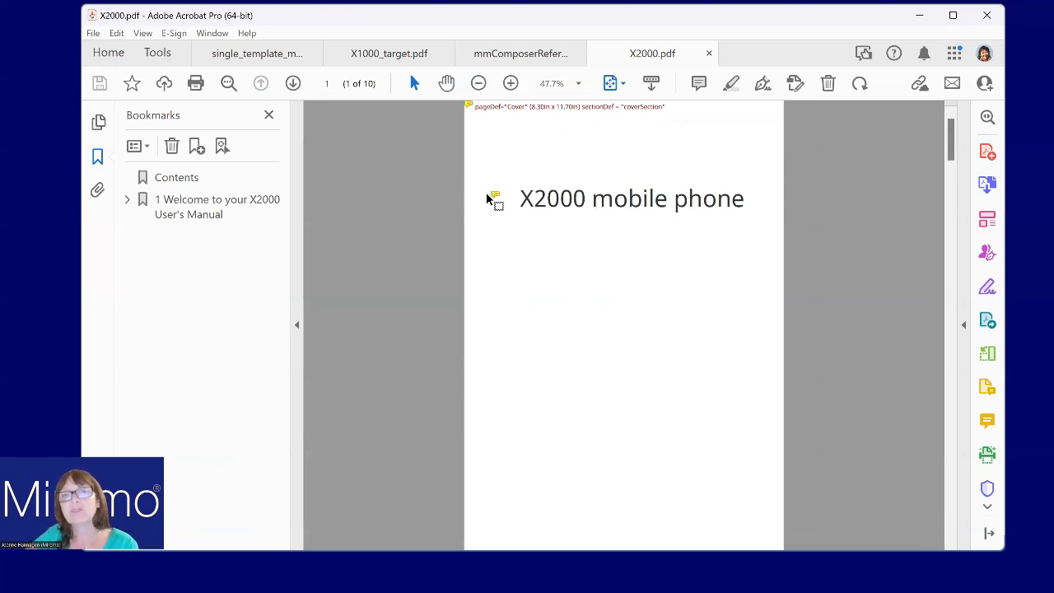
mouse_move(492, 198)
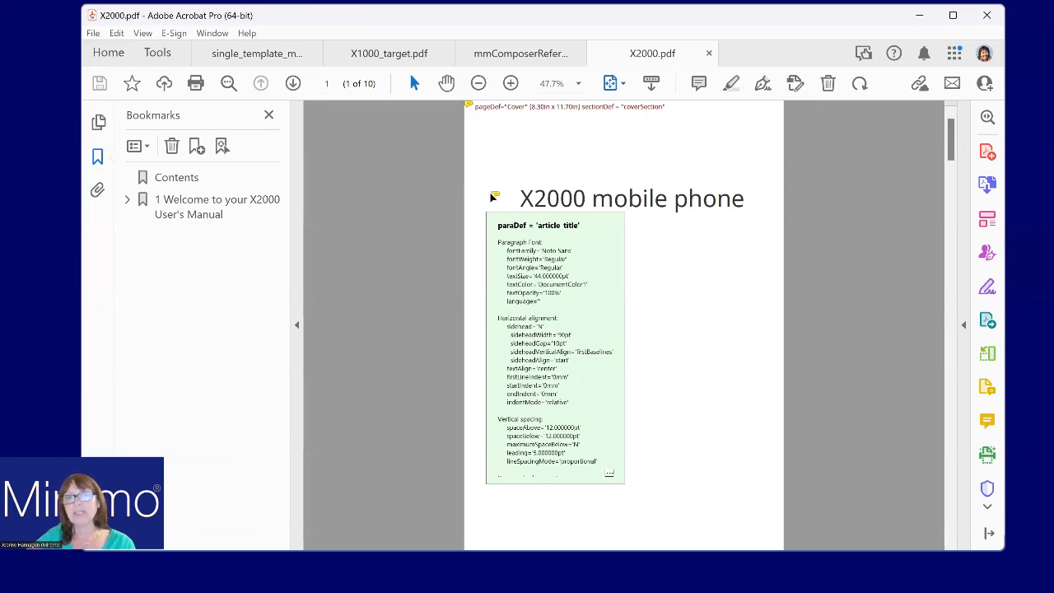
Step: Examine the page and section definitions on the Contents and first Getting Started pages, and inspect the 1.1 heading's paragraph definition tooltip
scroll(942, 514, down, 3)
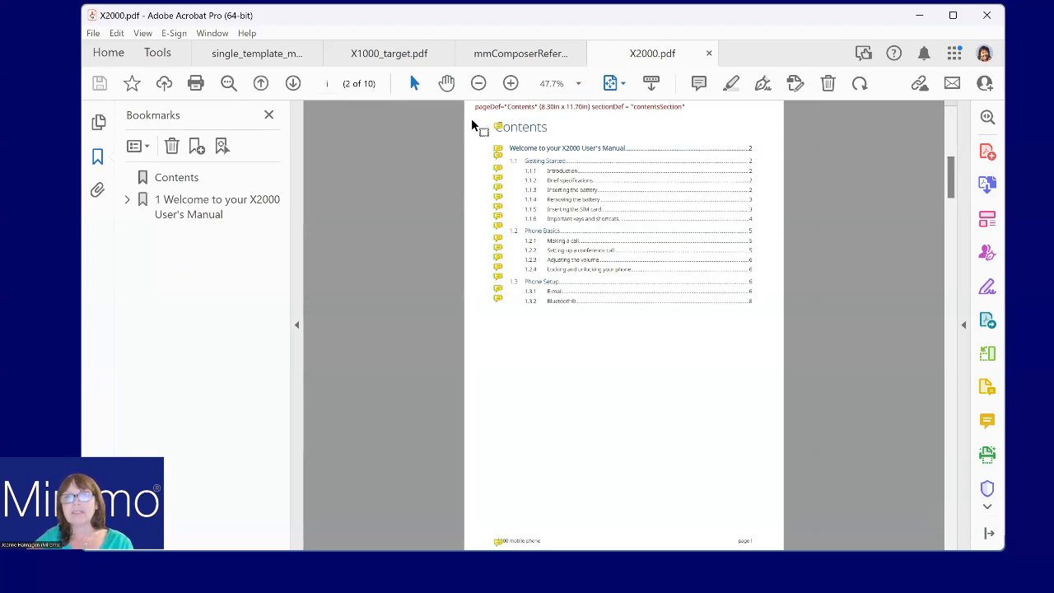
mouse_move(494, 127)
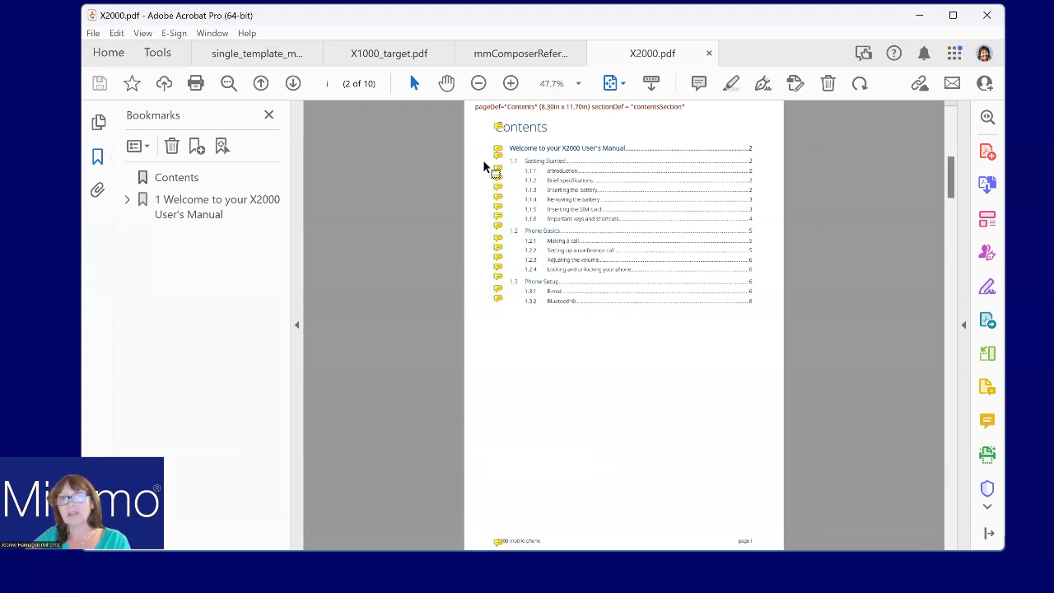
mouse_move(494, 167)
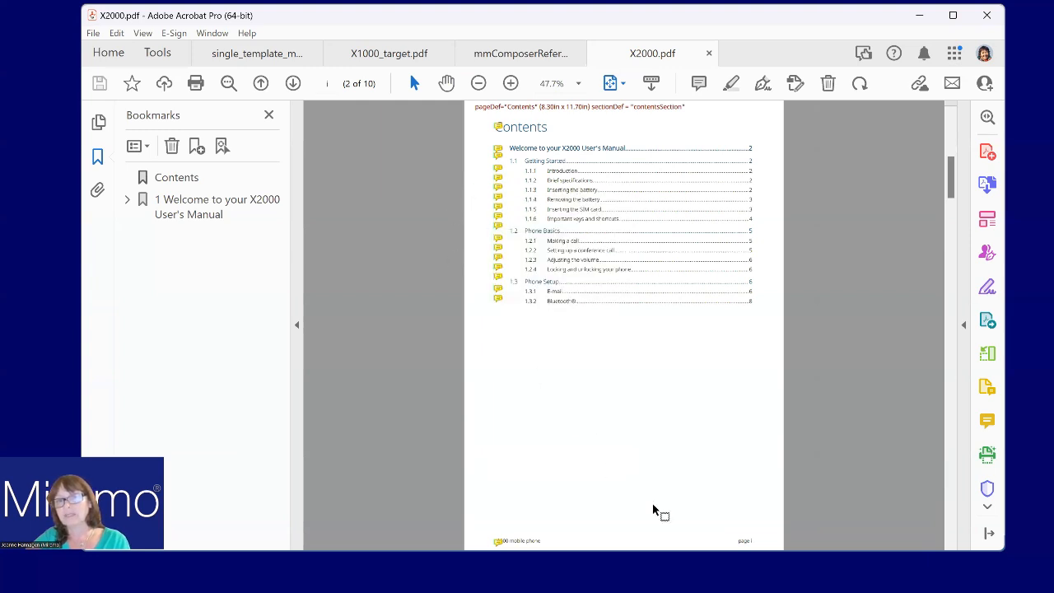
scroll(955, 531, down, 1)
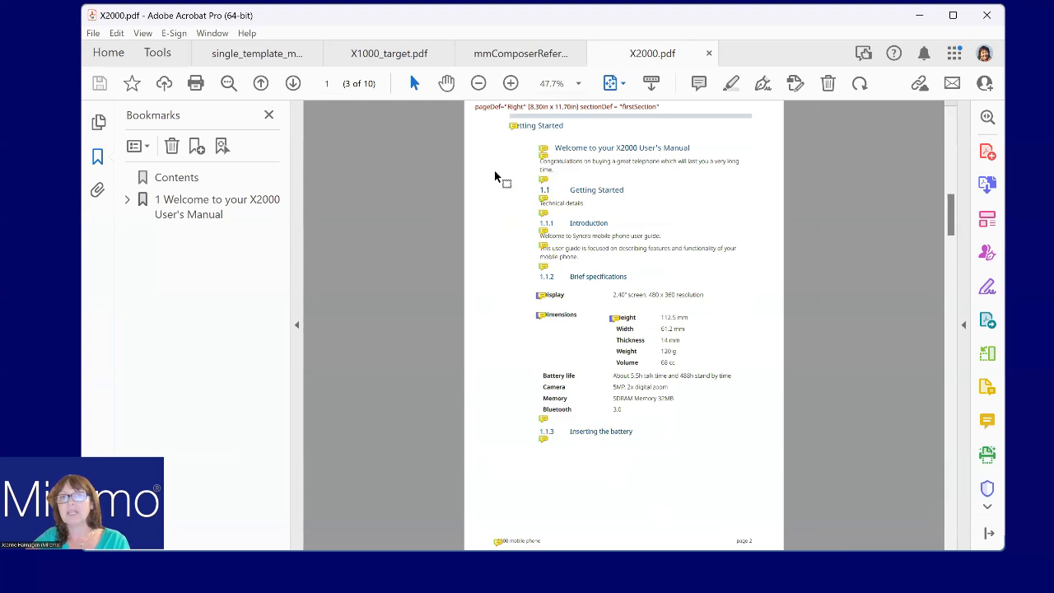
mouse_move(538, 179)
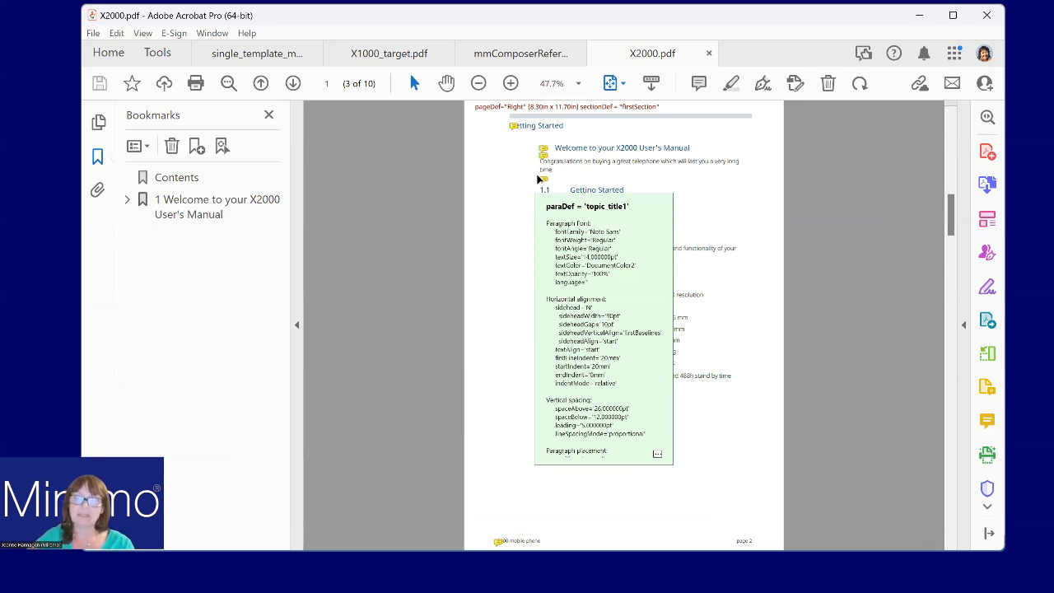
Step: Examine the remaining pages of X2000.pdf for their page, section, table, image and text format annotations
click(950, 517)
click(952, 517)
click(952, 521)
click(954, 526)
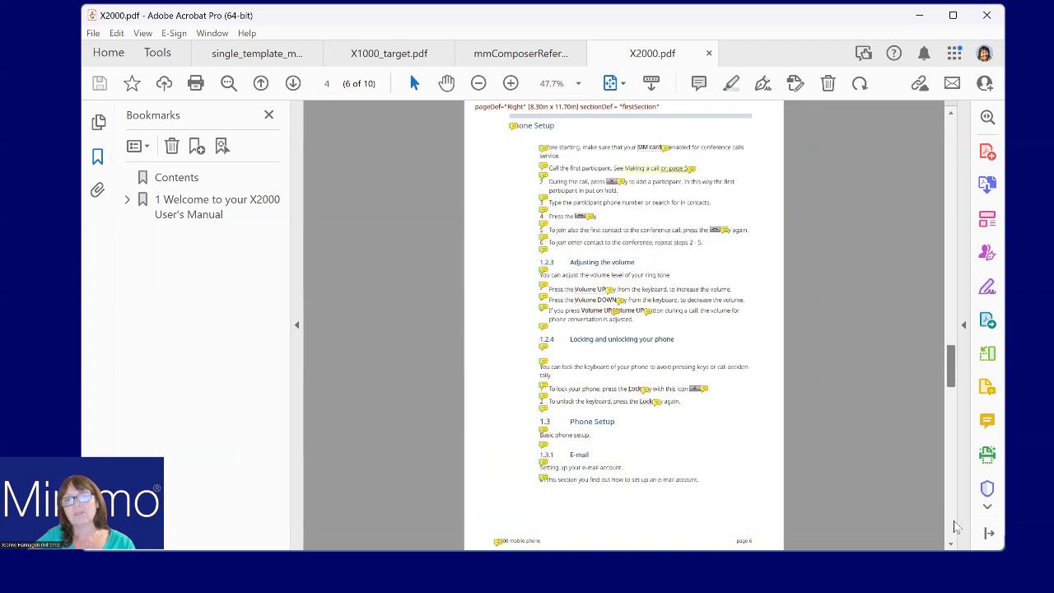
click(955, 529)
click(955, 529)
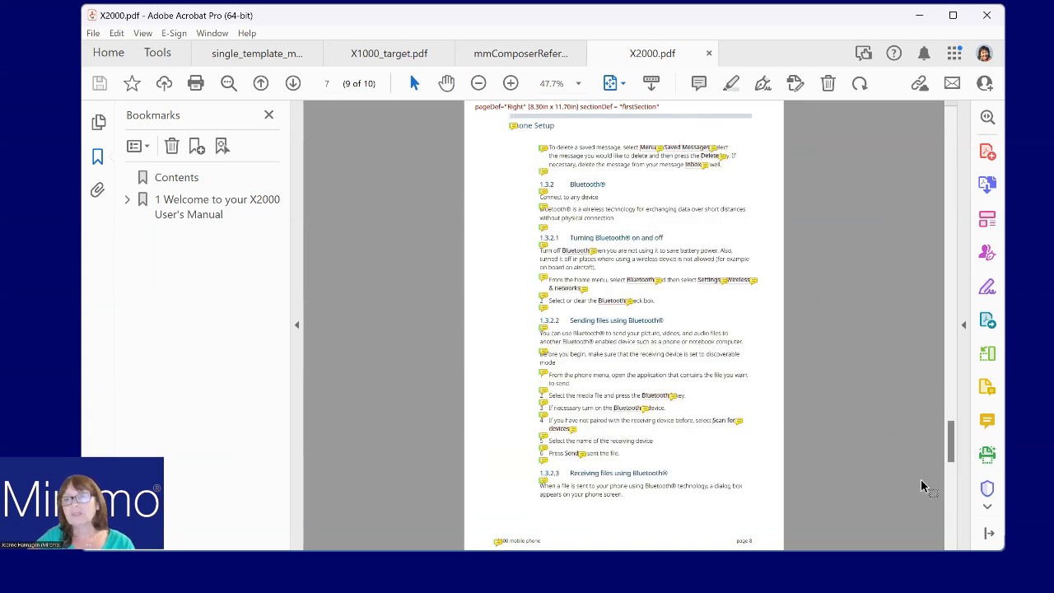
click(953, 533)
drag(955, 529, 953, 403)
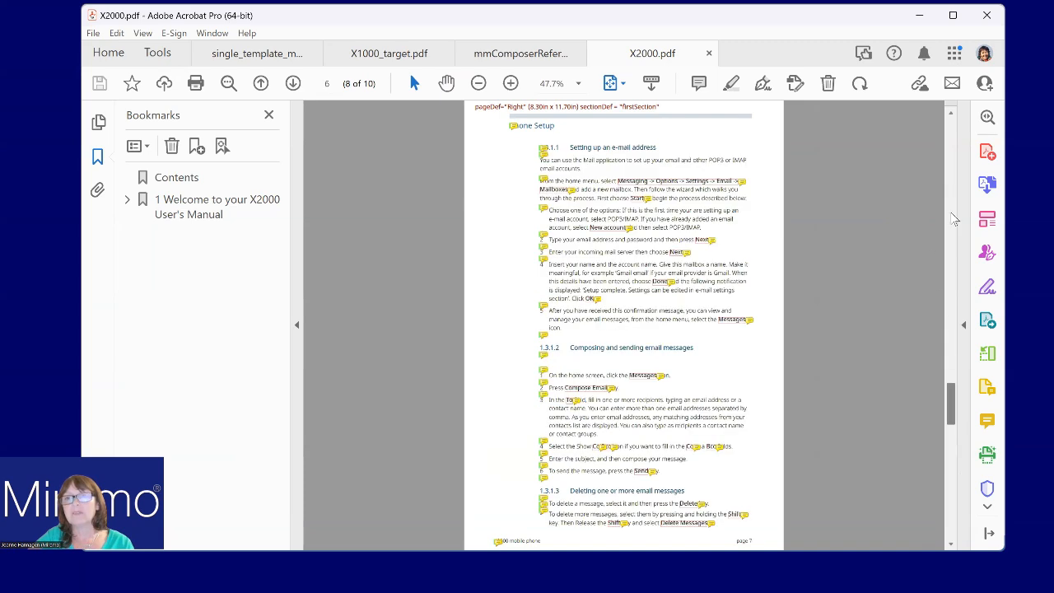
click(954, 219)
click(953, 136)
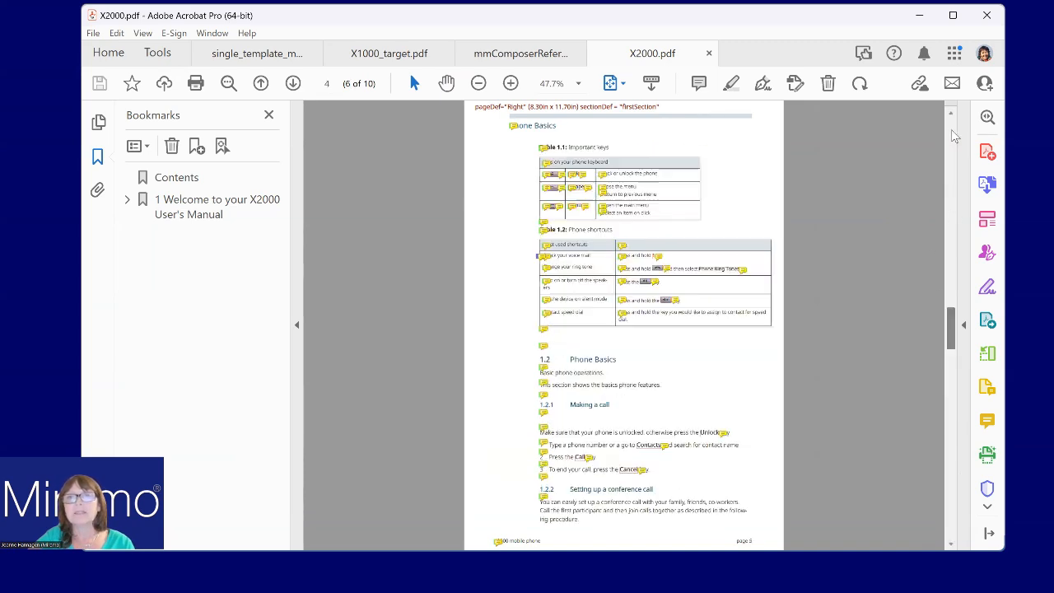
click(953, 136)
click(953, 135)
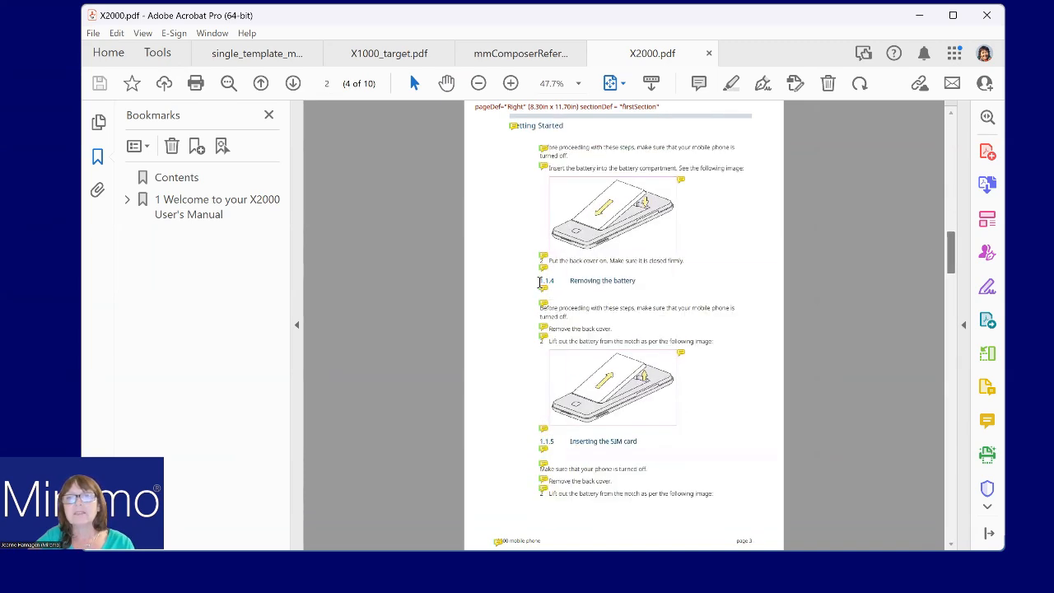
Step: Inspect the paragraph definition tooltip of the 1.1.4 Removing the battery heading and return to the cover page
mouse_move(540, 283)
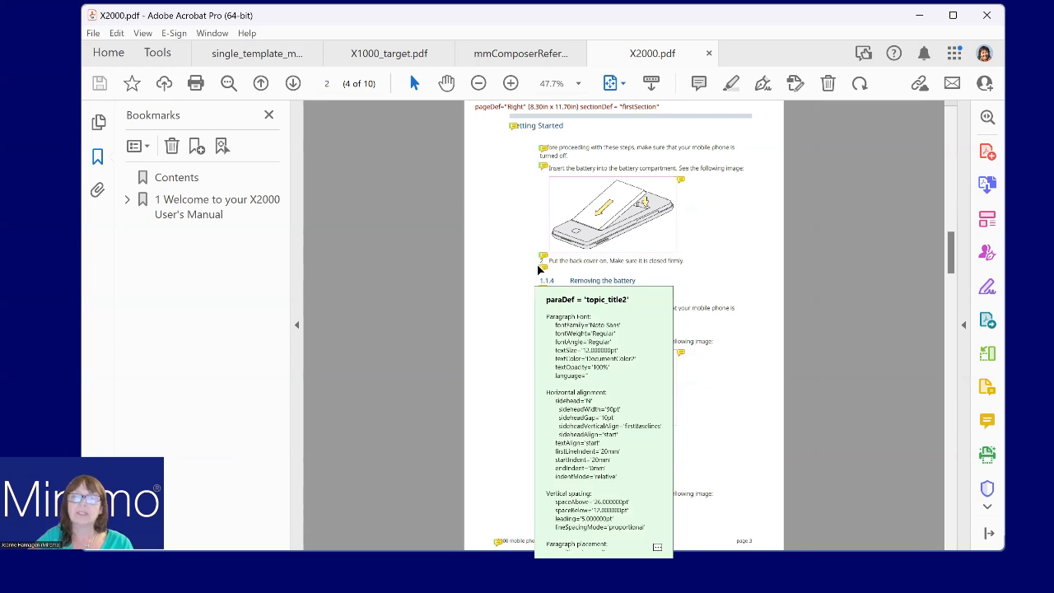
drag(953, 252, 956, 124)
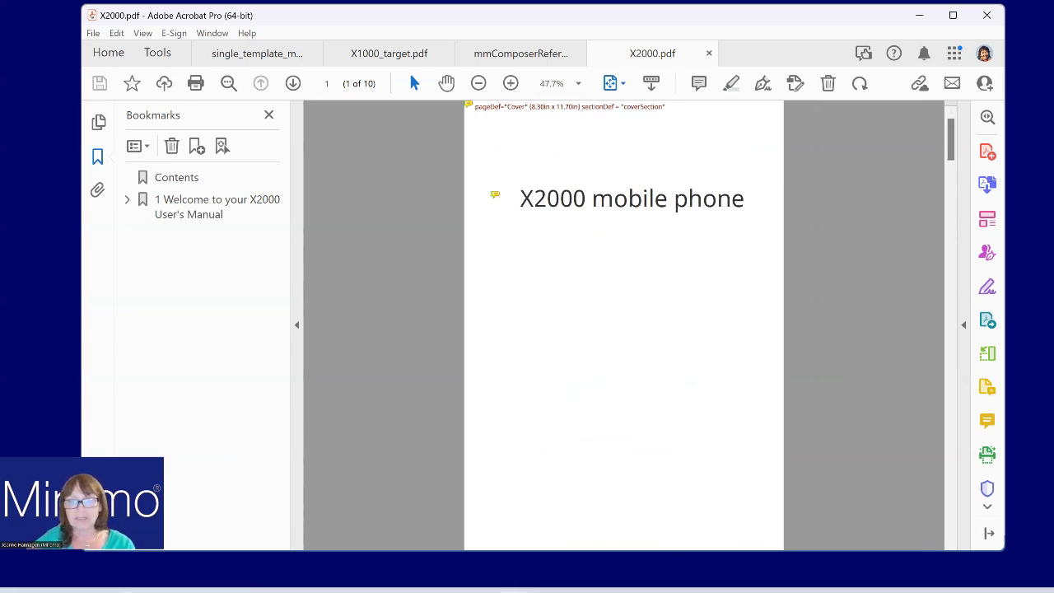
Step: Switch to MiramoDesigner and import image/x2000cover.jpg by reference onto the Cover page at 150 ppi
mouse_move(506, 574)
mouse_move(538, 575)
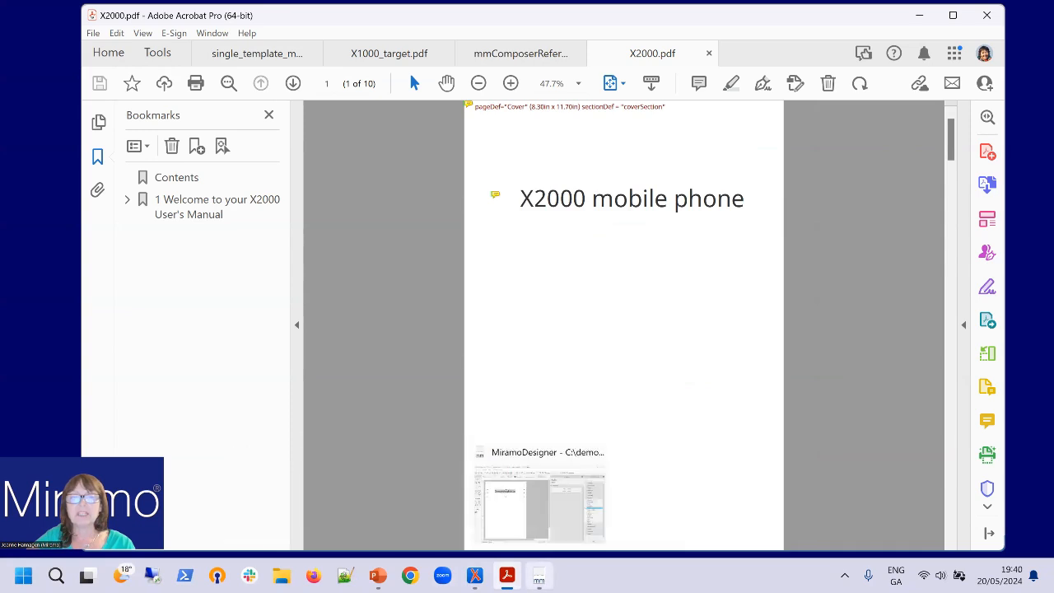
click(527, 531)
click(118, 206)
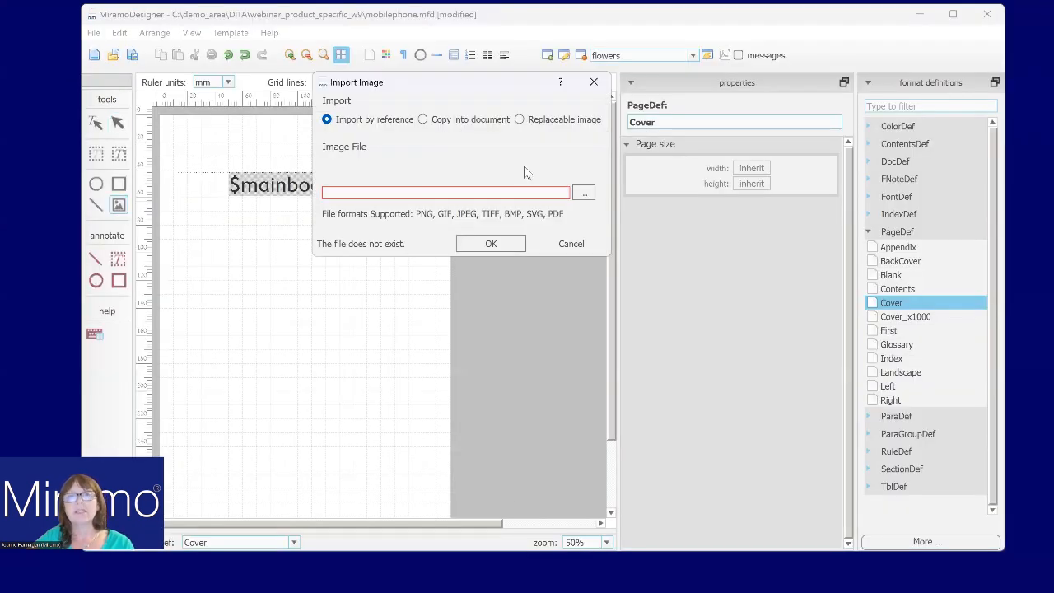
click(582, 192)
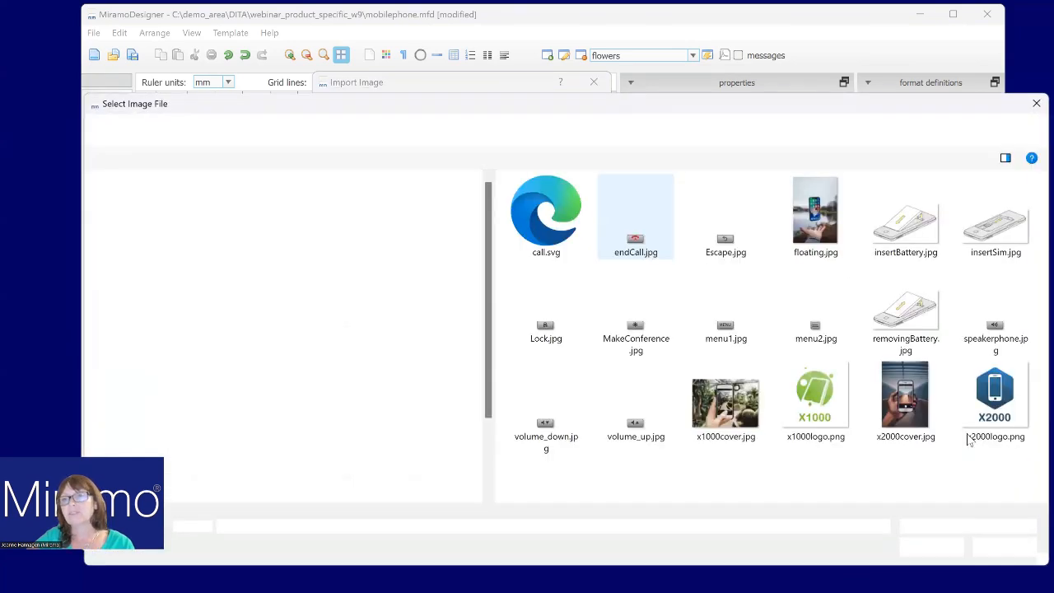
double_click(905, 409)
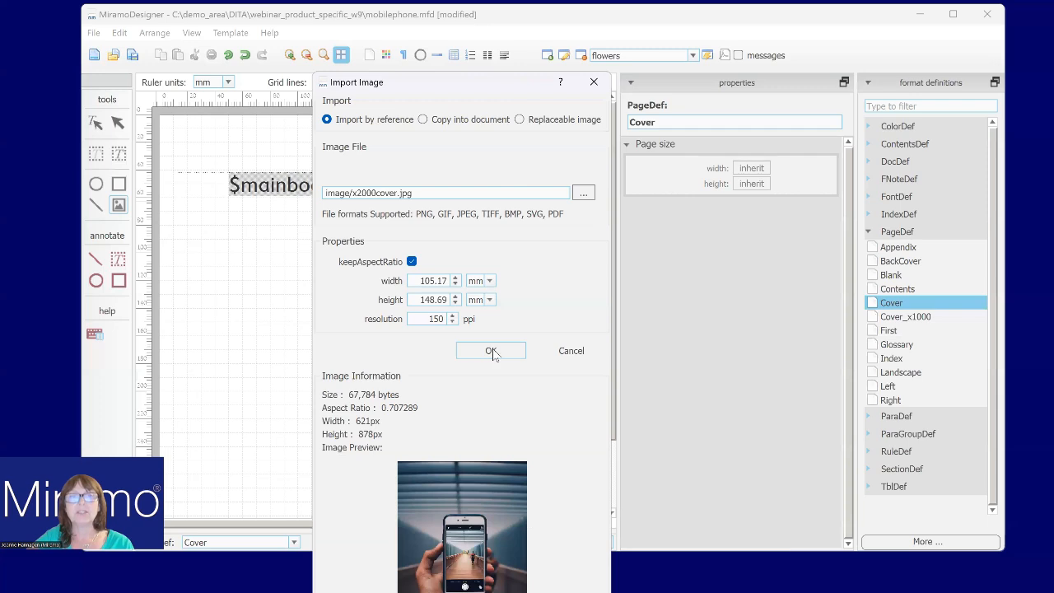
click(491, 351)
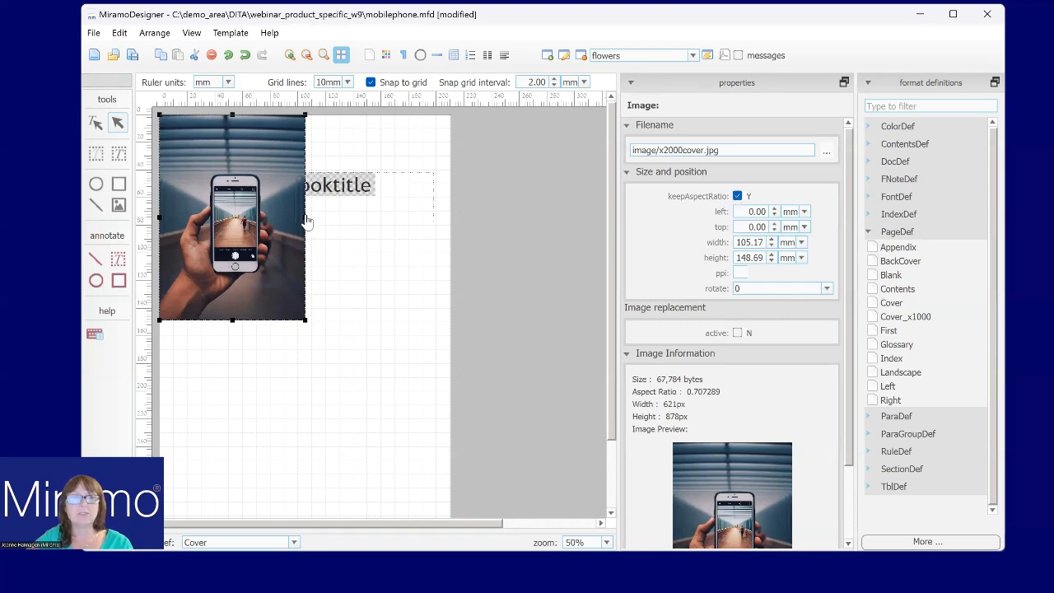
Step: Enlarge the x2000cover.jpg image to fill the Cover page, with a width of 211 mm
drag(336, 218, 452, 310)
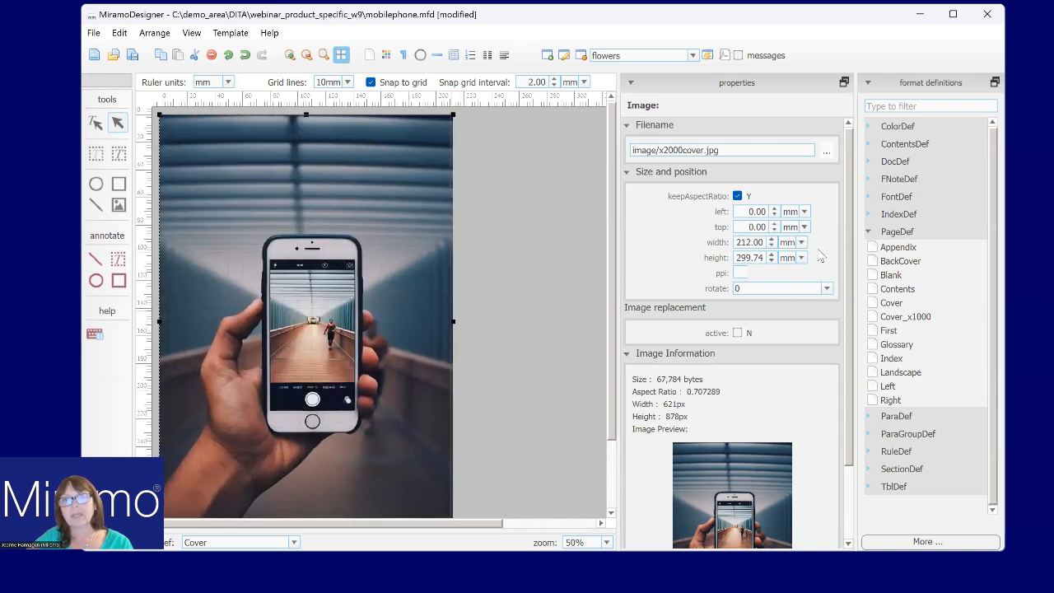
click(771, 242)
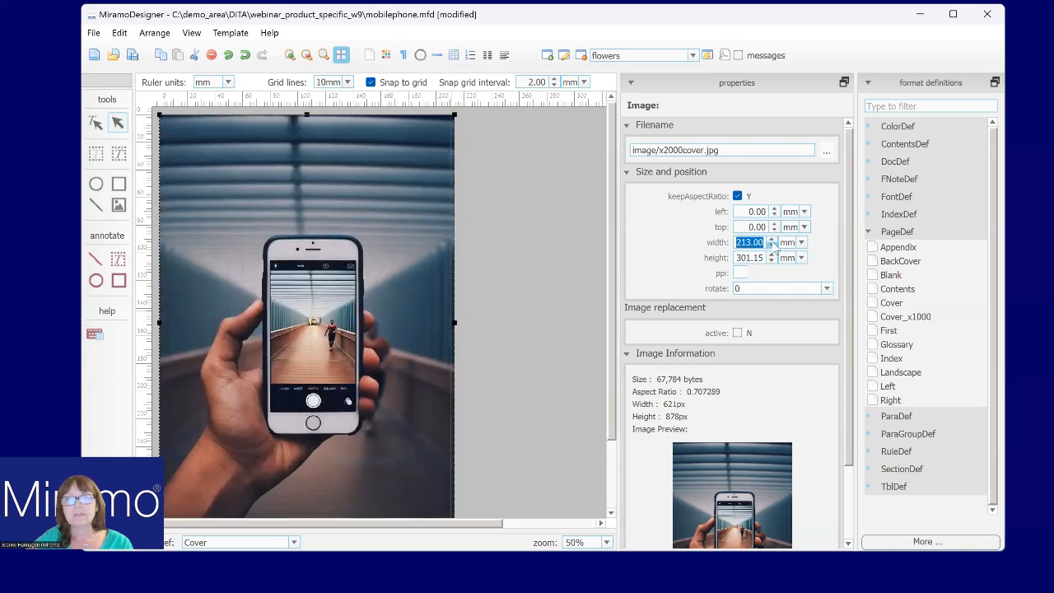
click(772, 246)
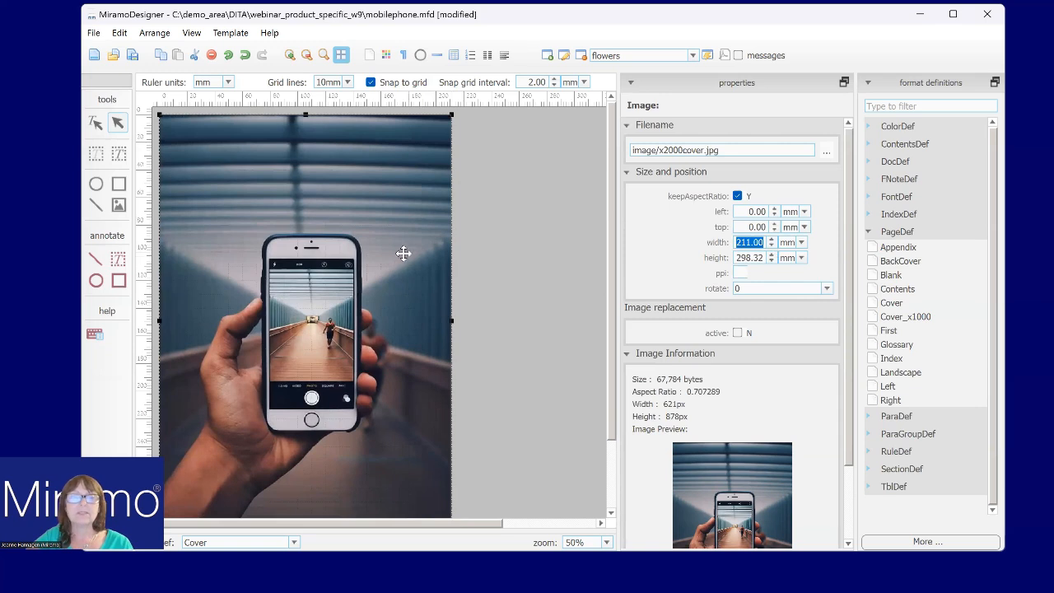
Step: Send the cover image to the back and move the $mainbooktitle text frame to about 20 mm left and 62 mm top
right_click(311, 228)
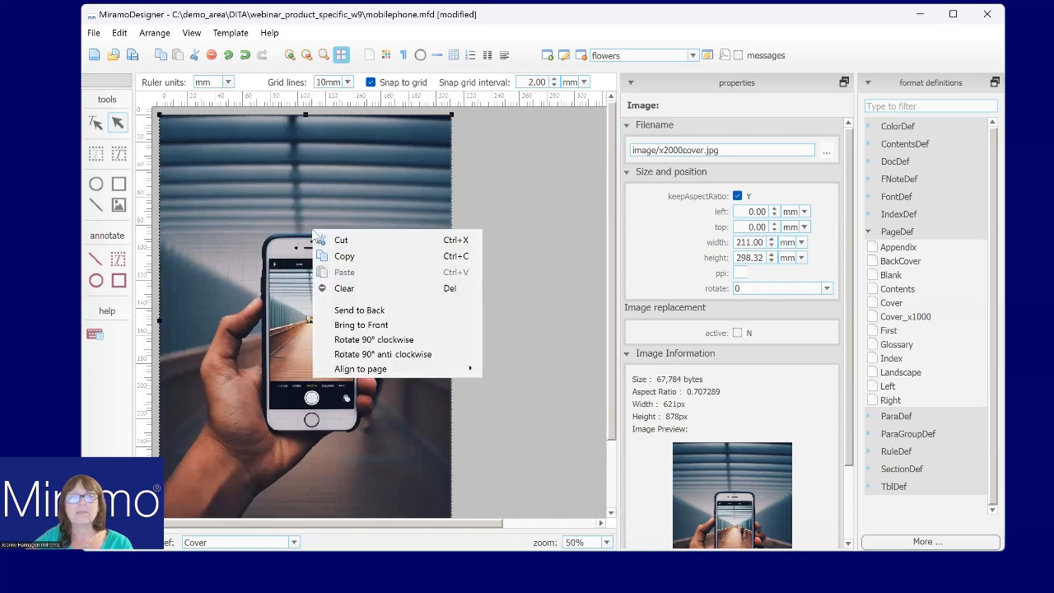
click(352, 310)
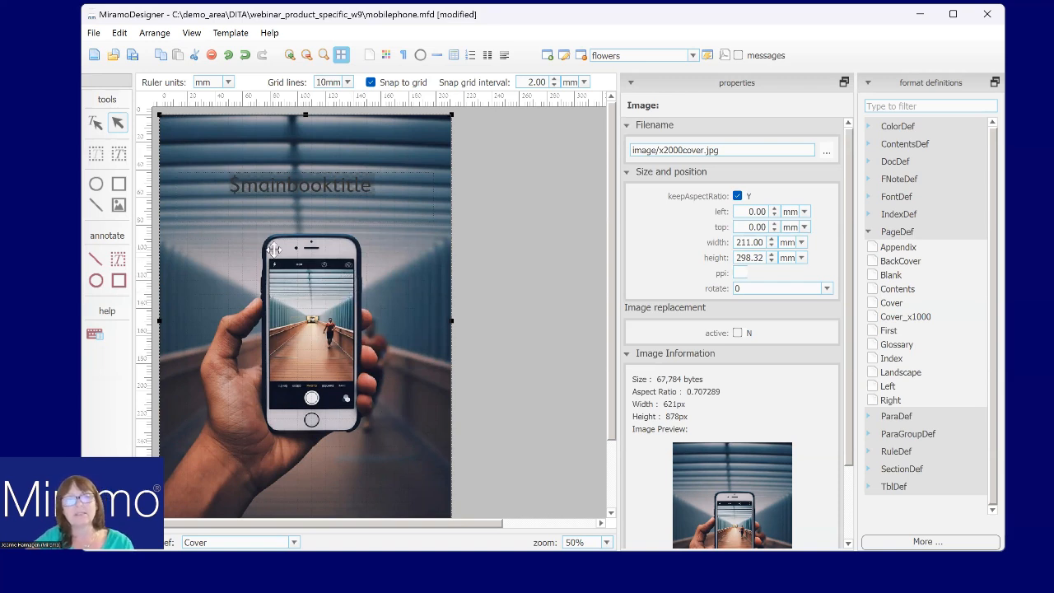
click(306, 197)
drag(282, 181, 287, 212)
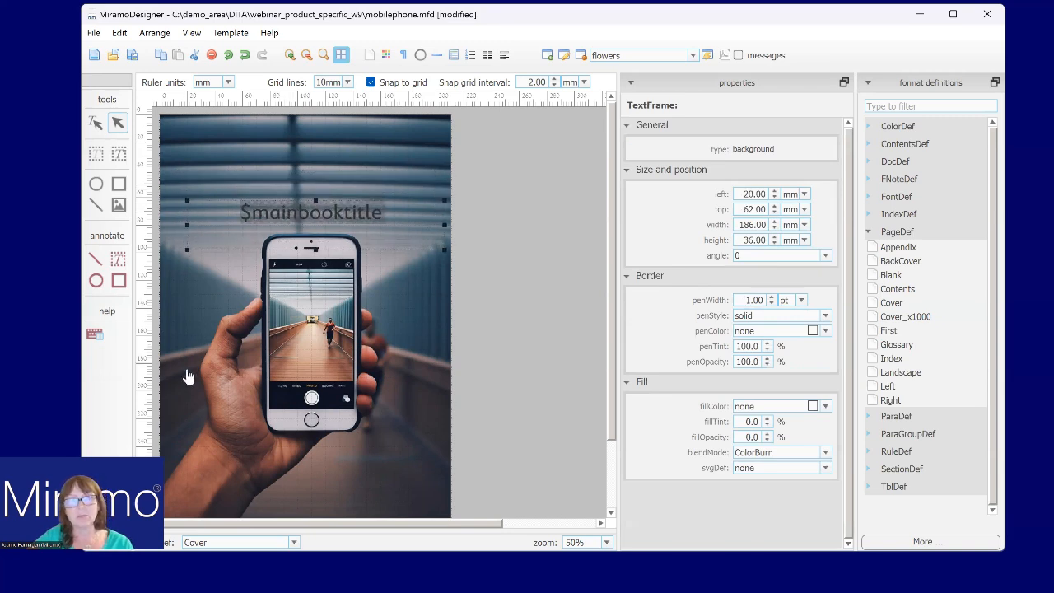
Step: Import image/x2000logo.png at 150 ppi and place it near the Cover page's lower-right corner, about 160 mm left and 246 mm top
click(119, 205)
click(582, 194)
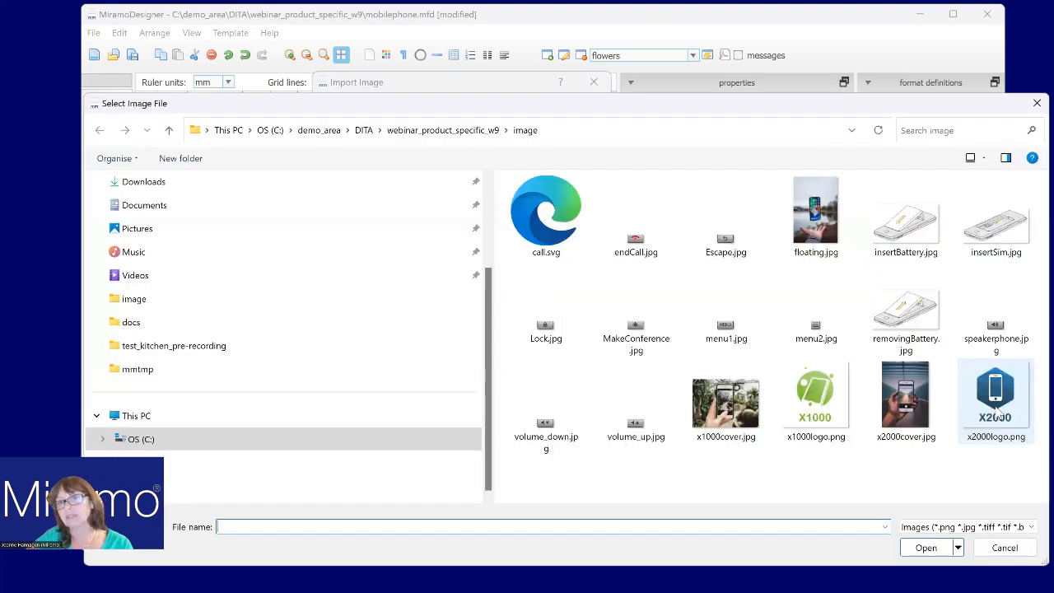
double_click(995, 395)
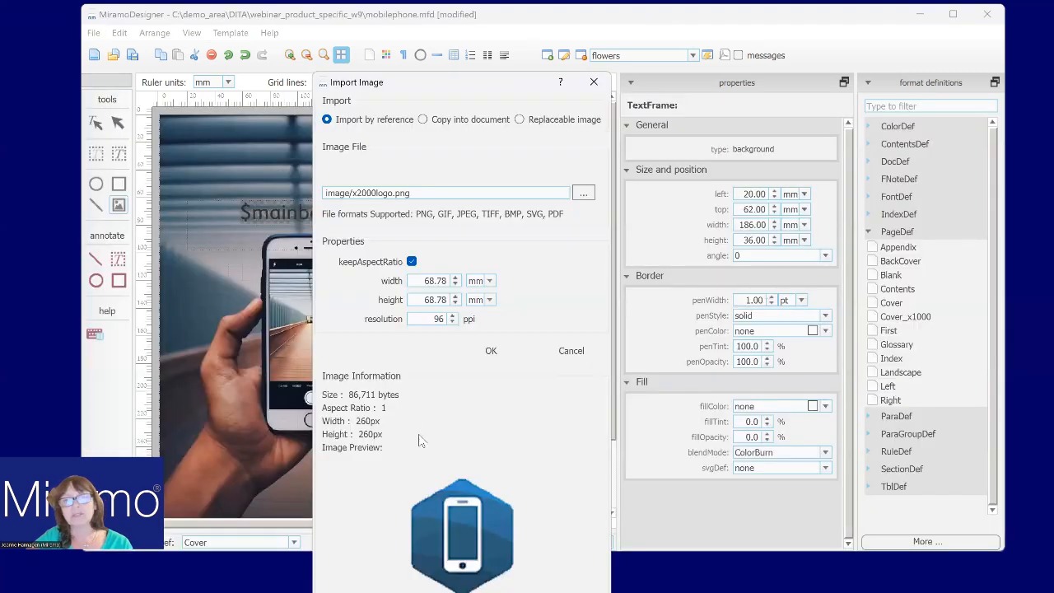
double_click(438, 319)
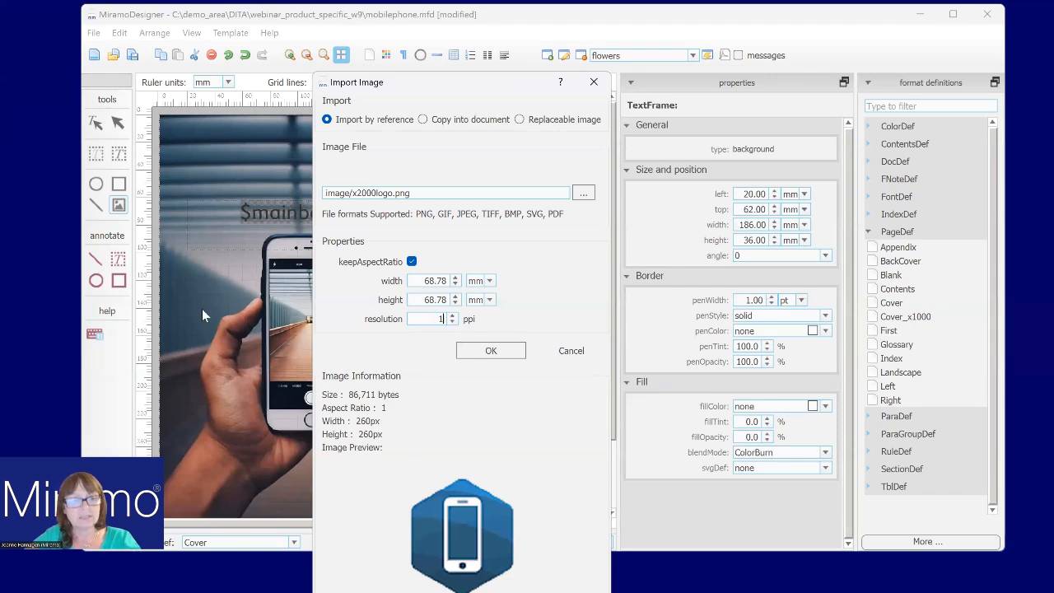
text(150)
click(498, 353)
drag(190, 148, 414, 488)
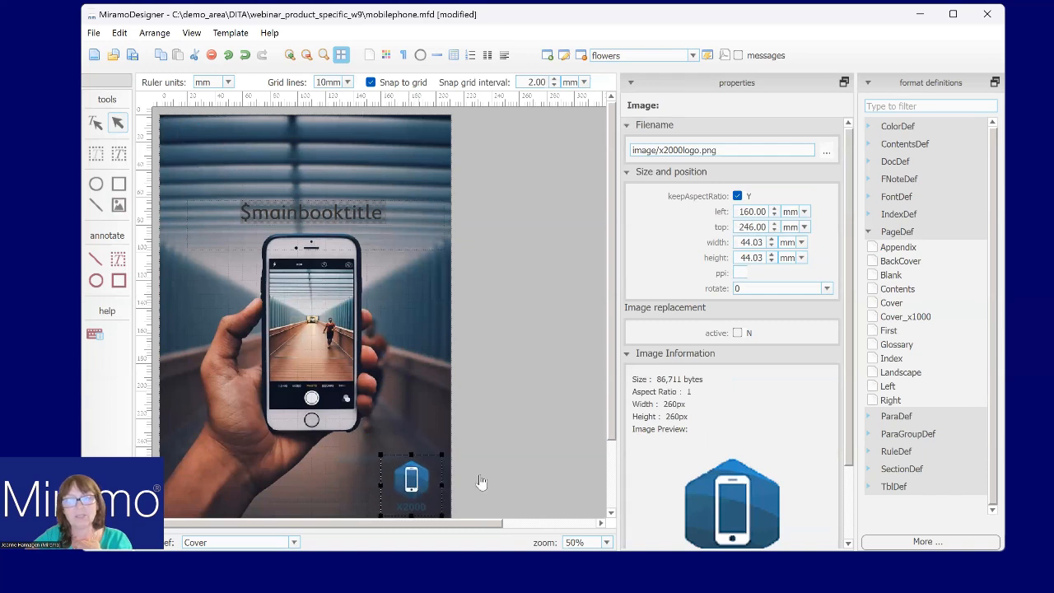
scroll(609, 435, down, 1)
scroll(615, 407, up, 1)
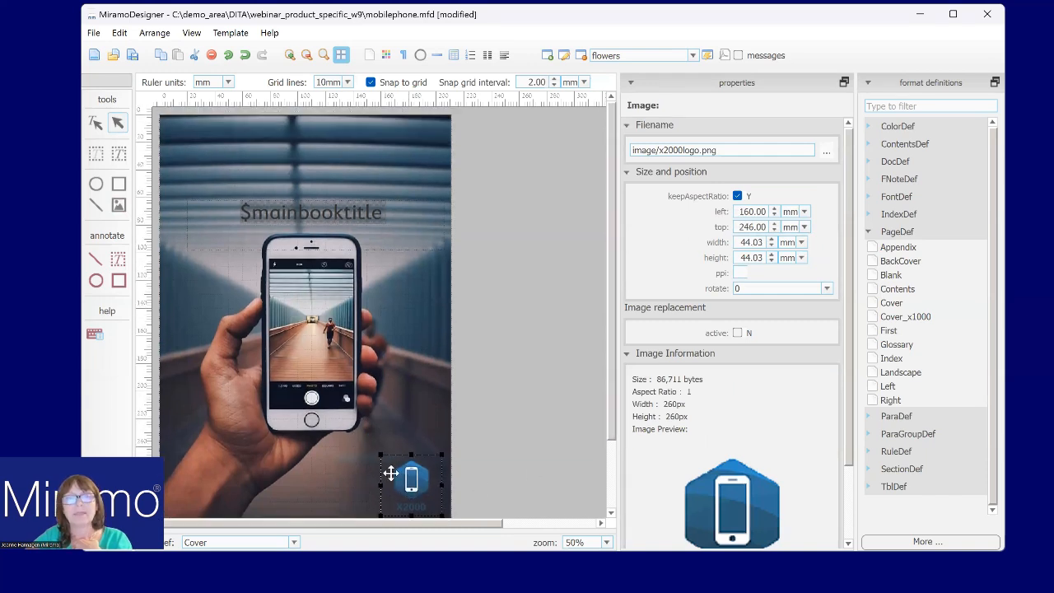
Step: Import image/x2000logo.png by reference at 200 ppi onto the Right page definition
click(907, 401)
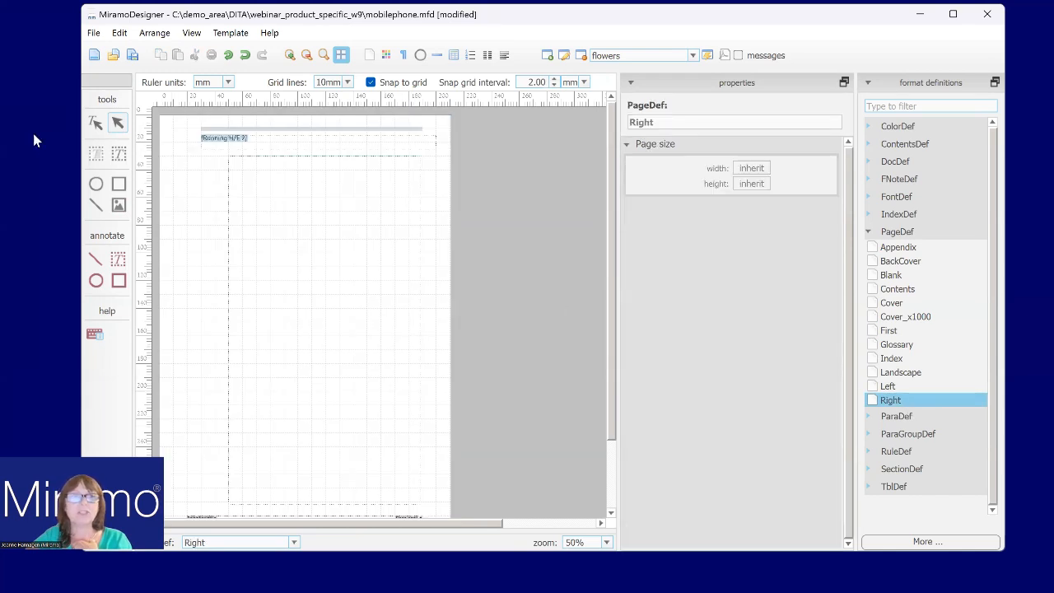
click(119, 205)
click(583, 193)
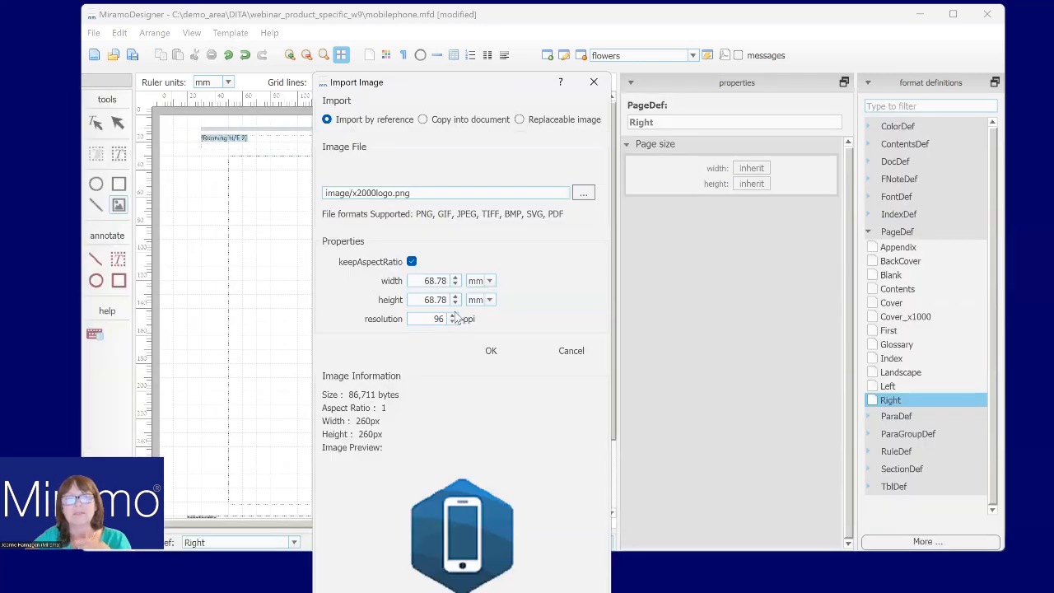
drag(430, 318, 450, 320)
text(200)
click(492, 351)
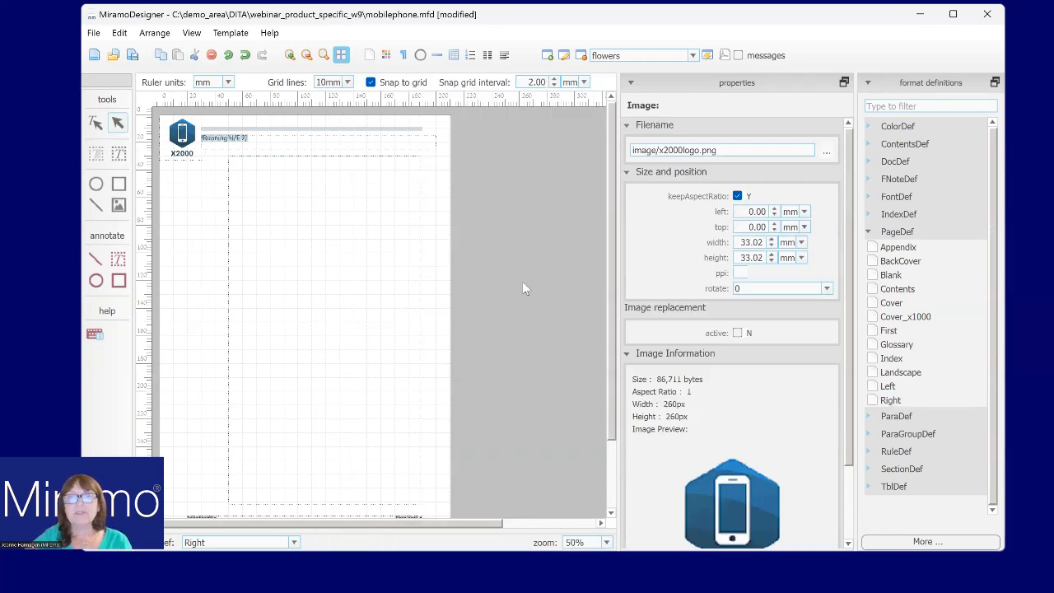
Step: Set the font family of the Cover page title's article_title paragraph format to Bauhaus 93
click(891, 302)
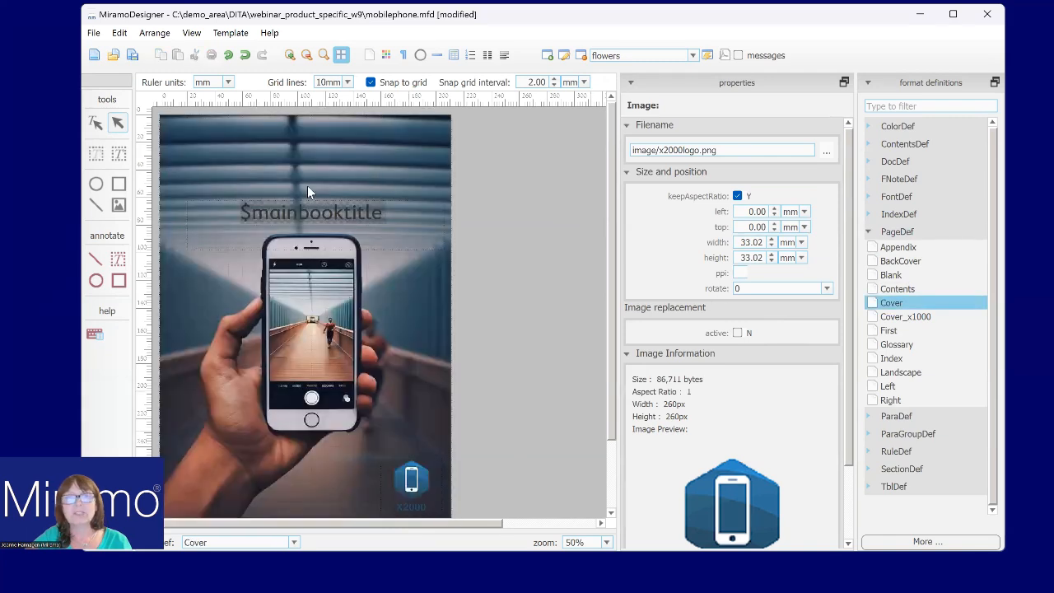
double_click(302, 215)
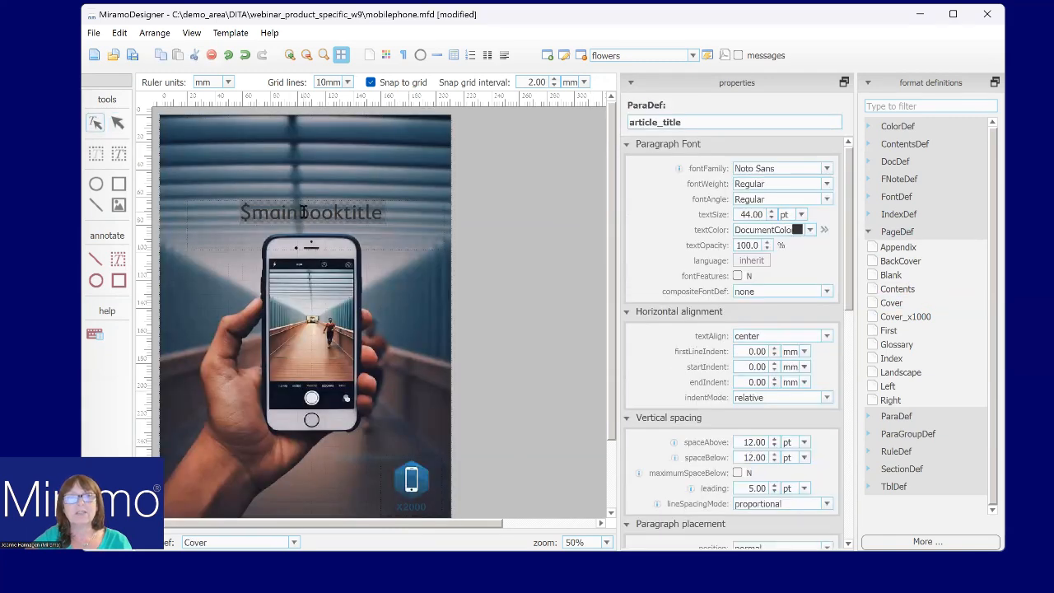
key(ctrl+a)
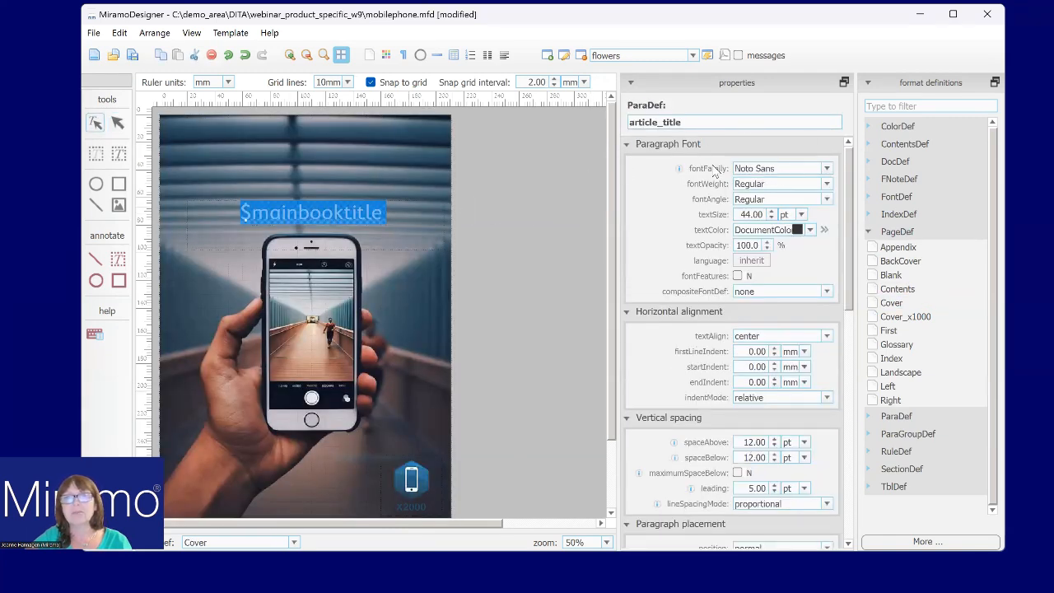
click(826, 169)
click(774, 284)
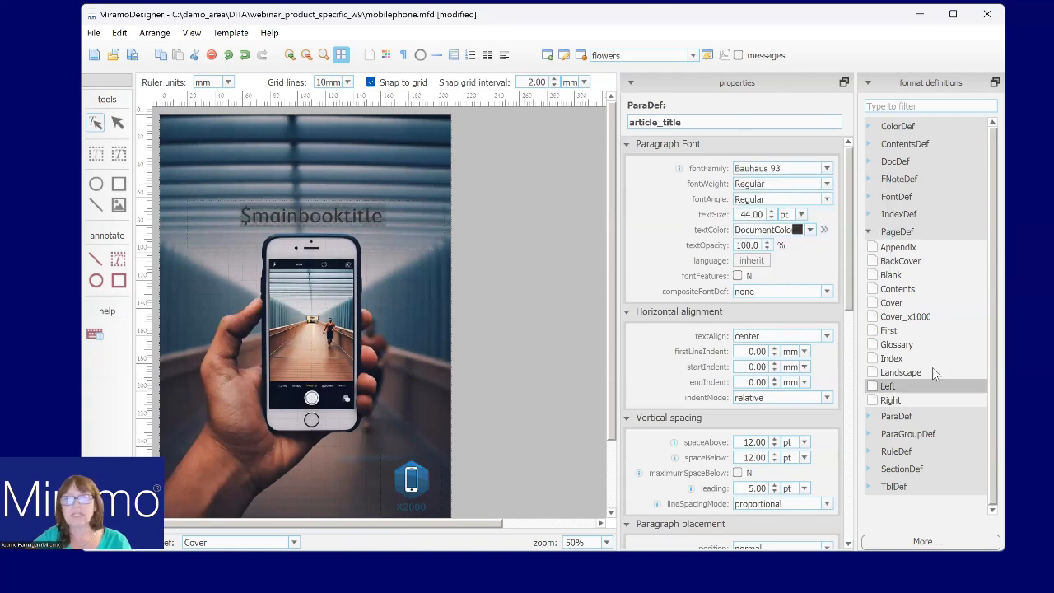
Step: Select the paragraph formats topic_title through topic_title5 and open their shared properties for modification
click(868, 231)
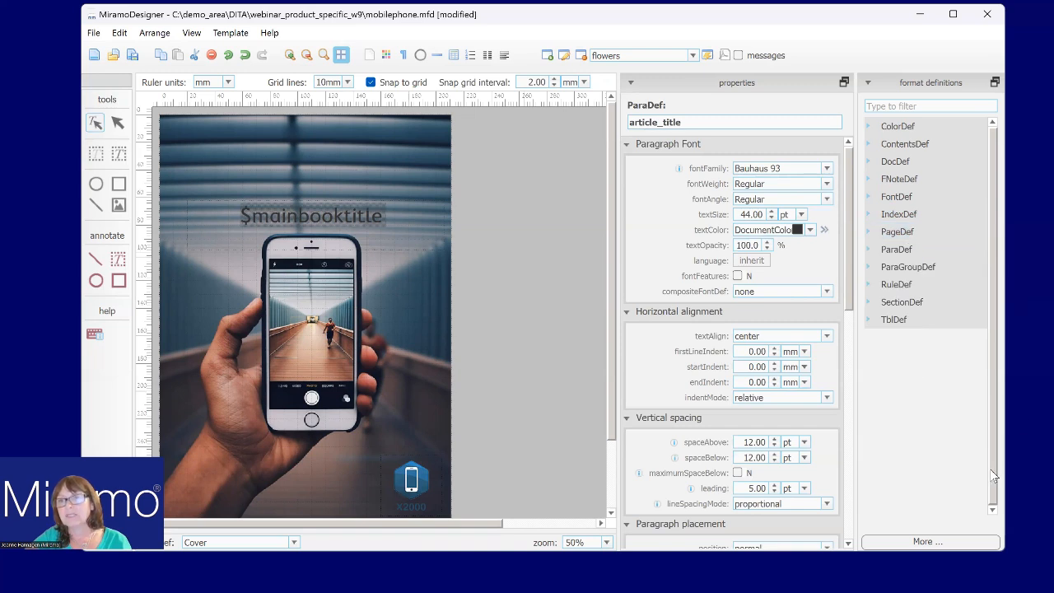
click(867, 248)
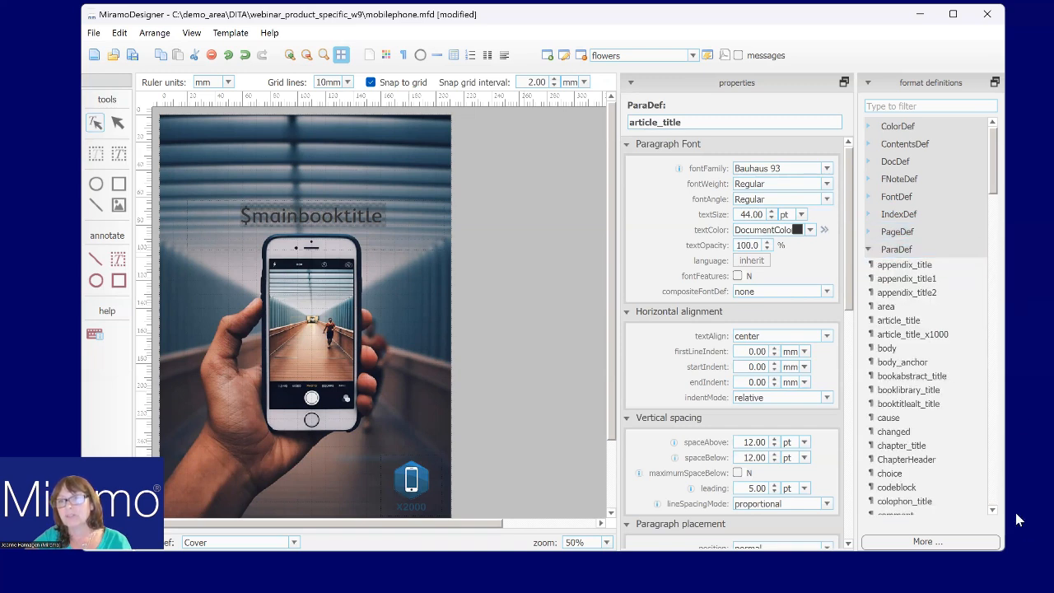
scroll(996, 484, down, 20)
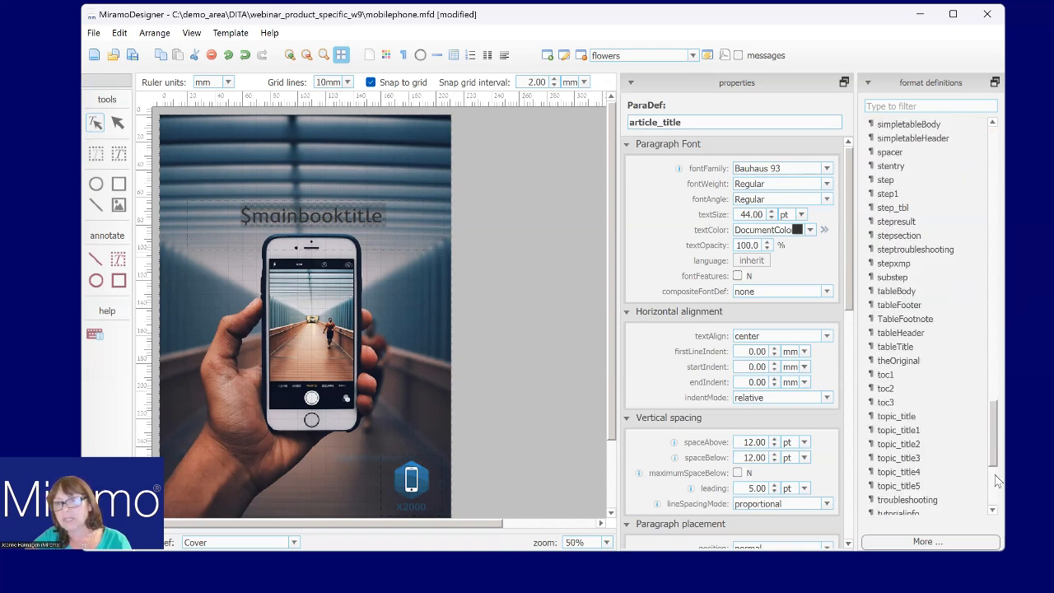
click(905, 418)
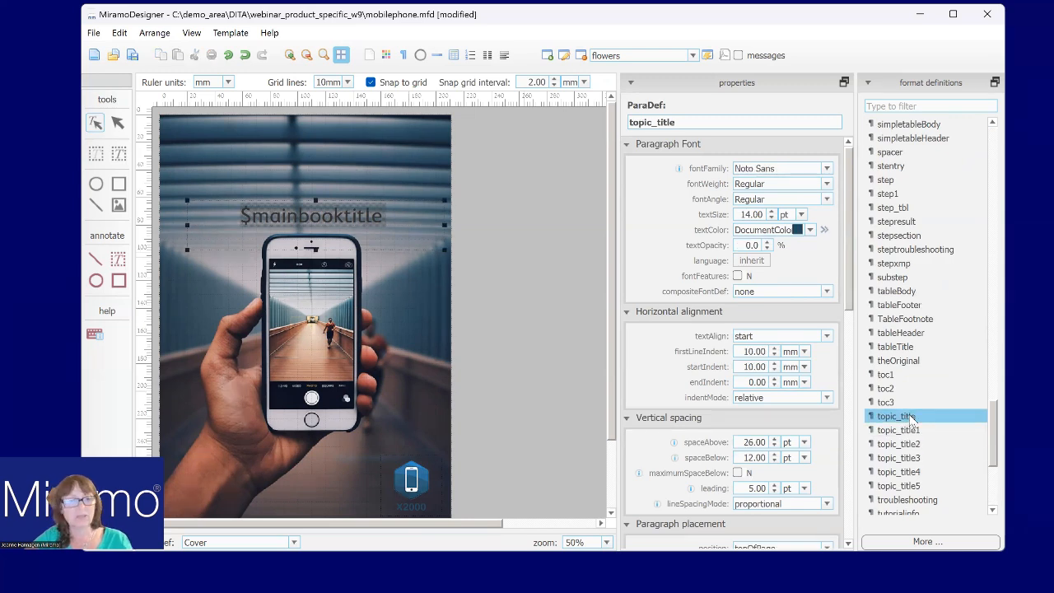
shift+click(933, 487)
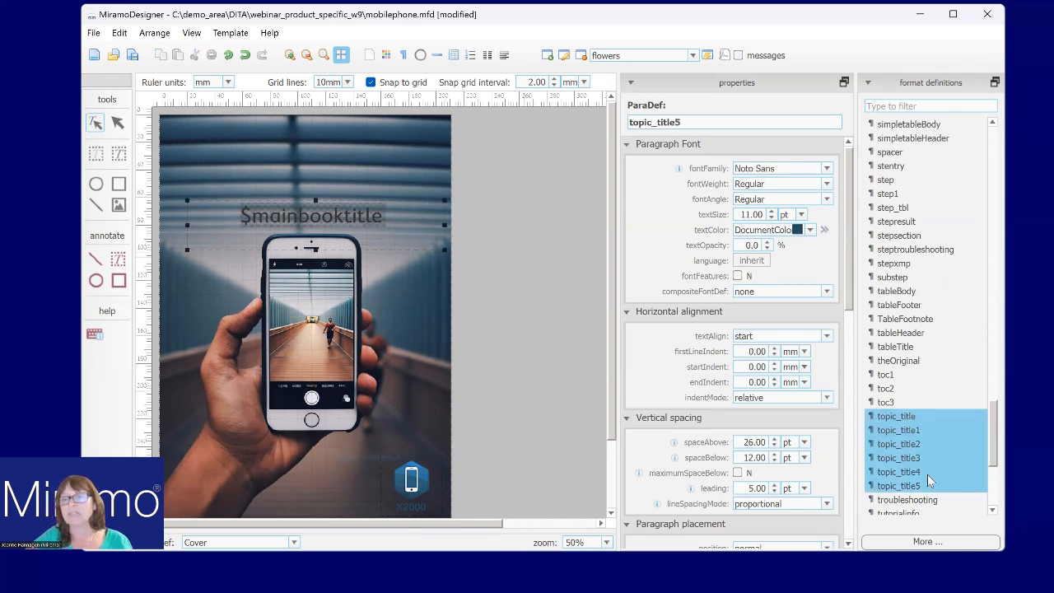
right_click(907, 456)
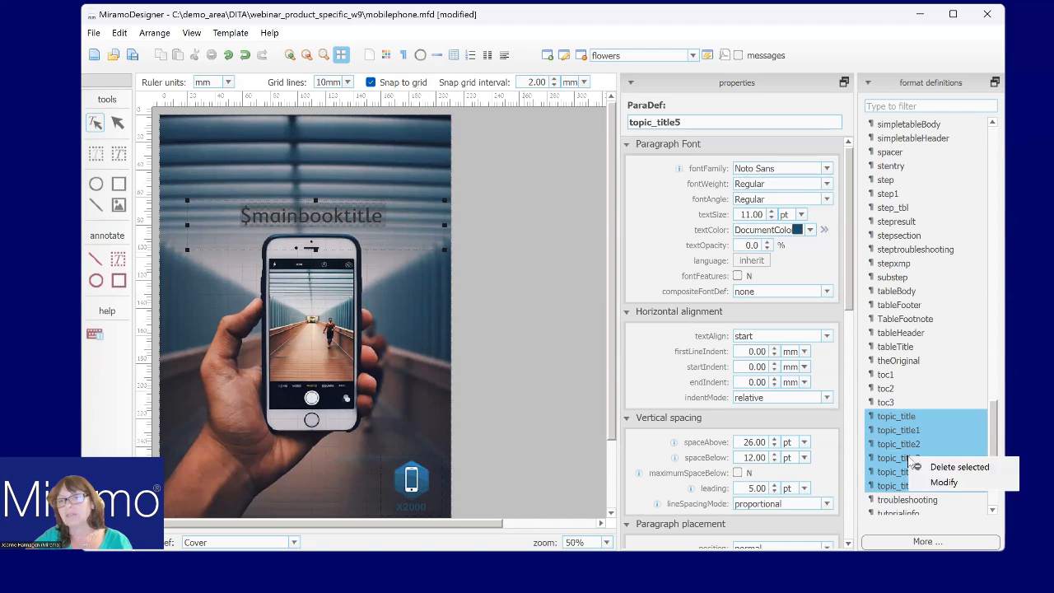
click(922, 484)
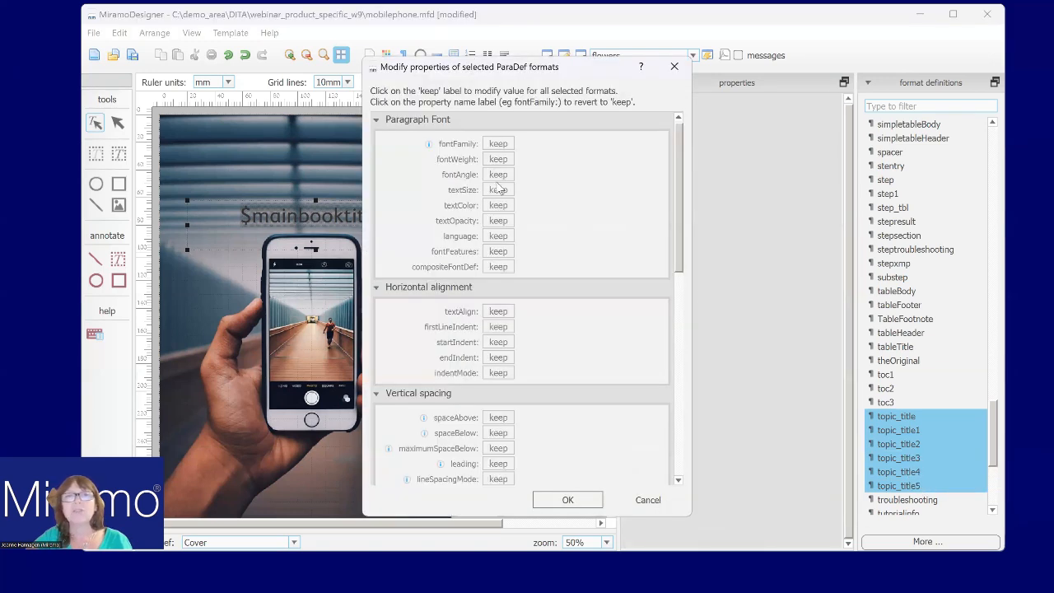
Step: Set the font family of the selected topic_title to topic_title5 paragraph formats to Candara, and save the template
drag(682, 147, 691, 97)
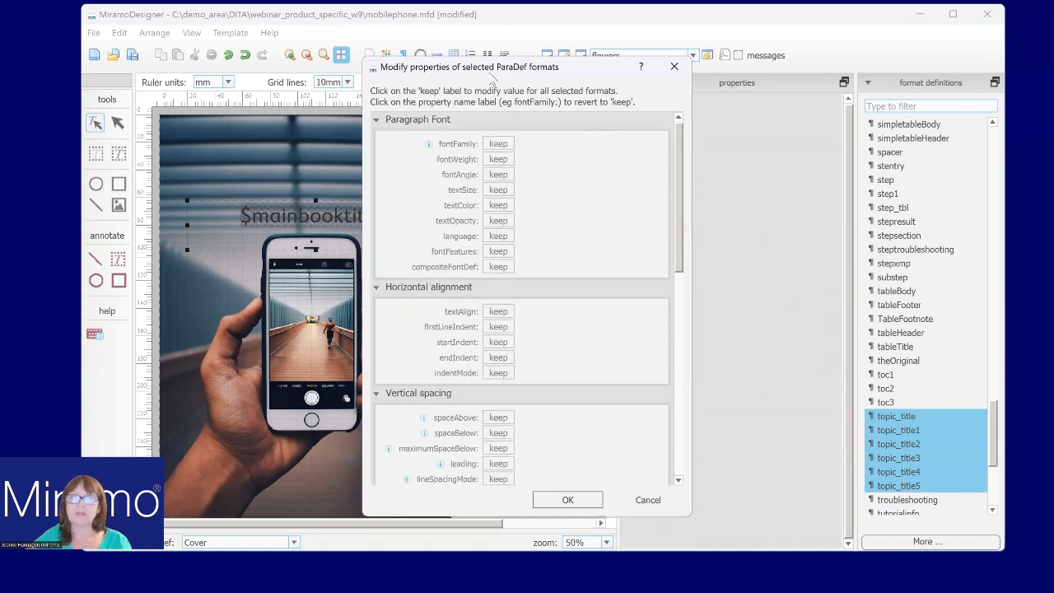
click(499, 145)
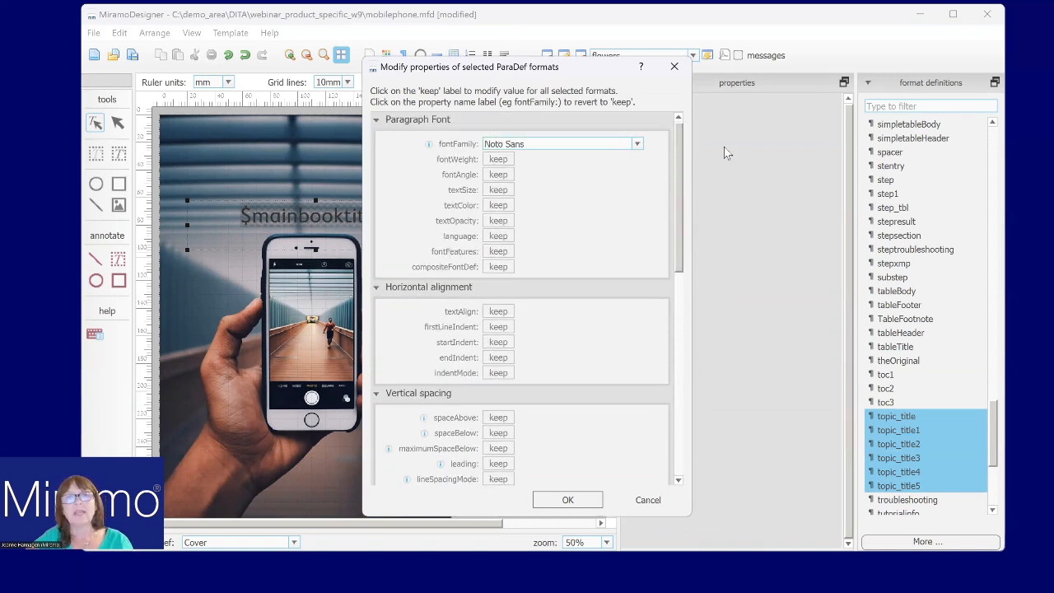
click(636, 145)
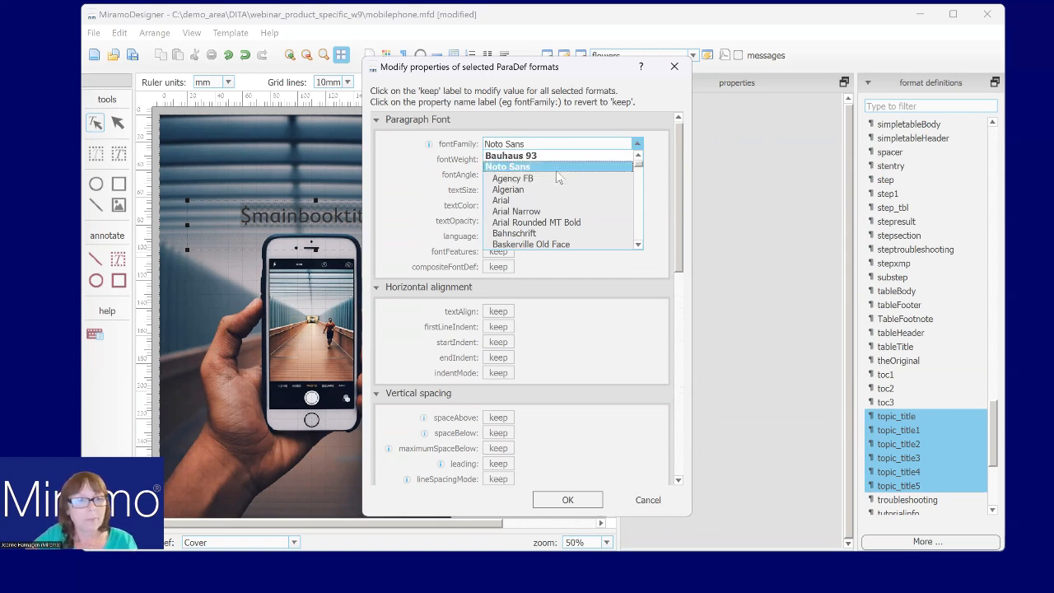
scroll(563, 206, down, 10)
click(548, 244)
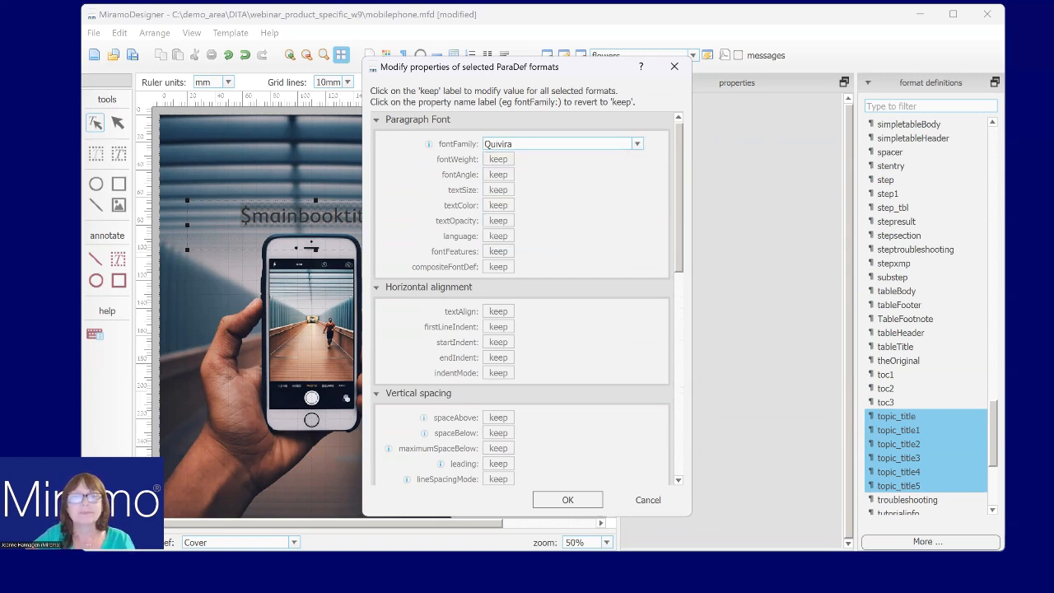
click(636, 144)
scroll(638, 219, down, 6)
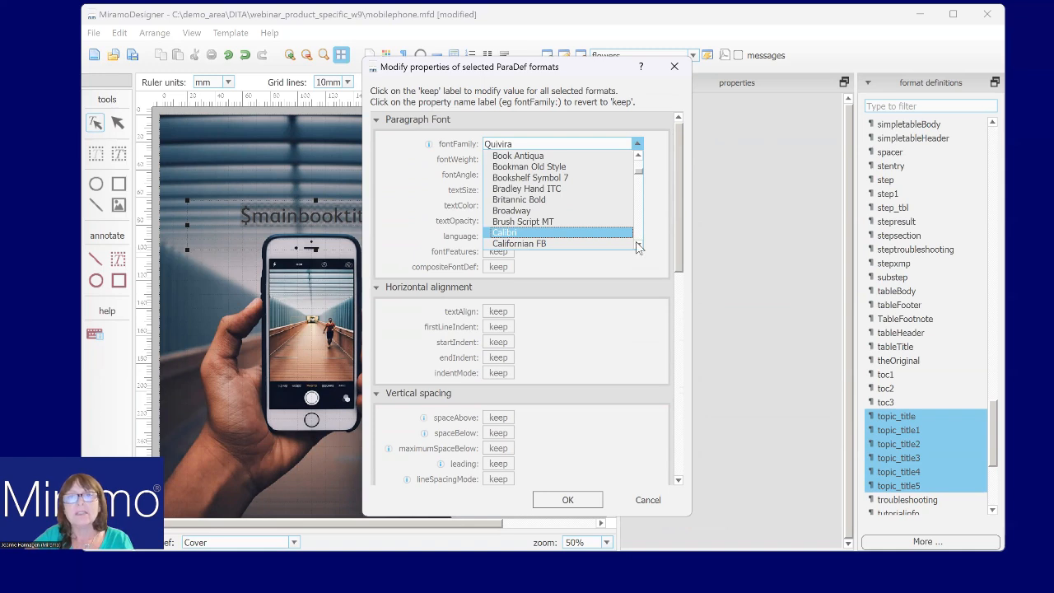
scroll(637, 239, down, 6)
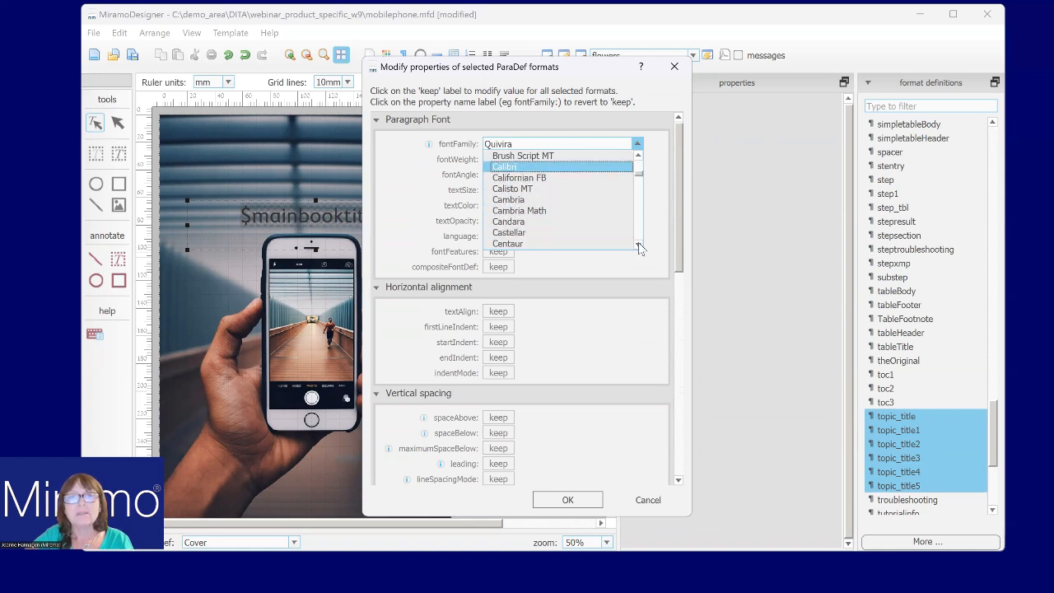
click(529, 222)
click(558, 498)
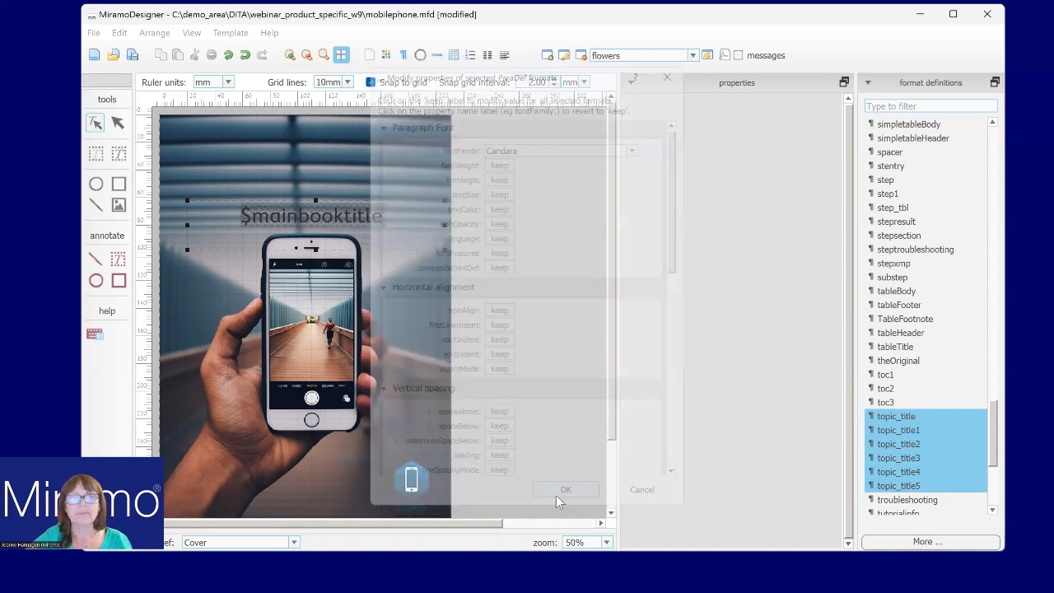
click(133, 56)
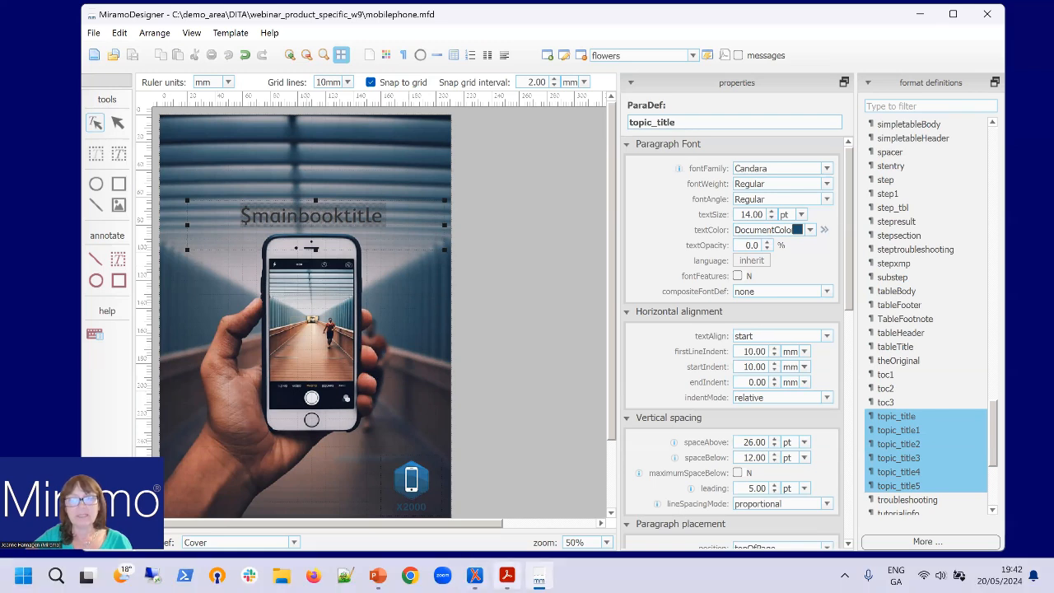
Step: Switch to oXygen XML Editor and set the mmpdf:showProperties parameter of the MiramoPDF - Mobile Phone x2000 scenario to N
click(475, 576)
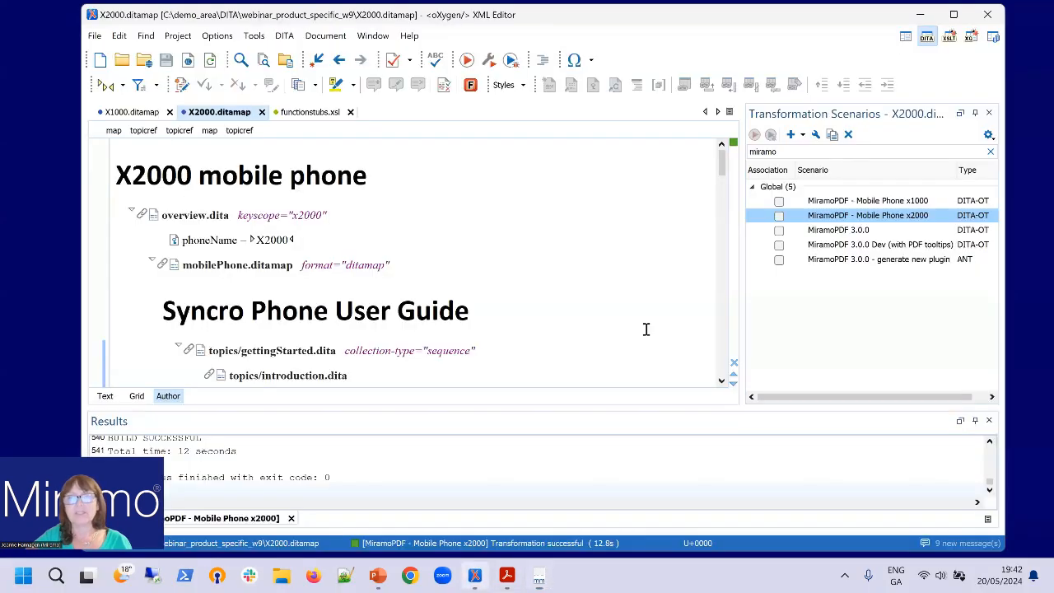
right_click(821, 217)
click(837, 255)
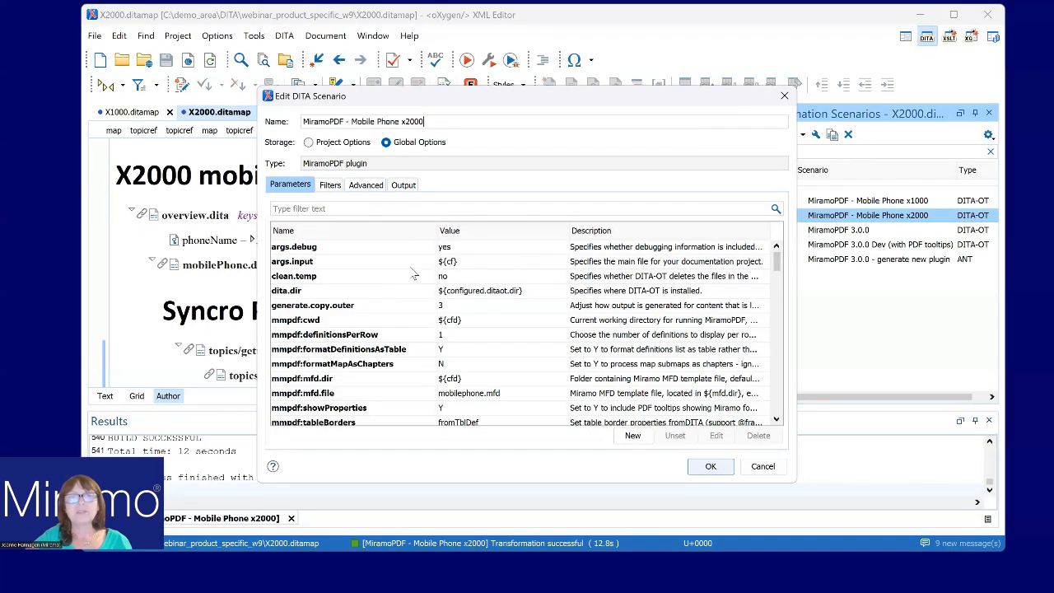
click(293, 209)
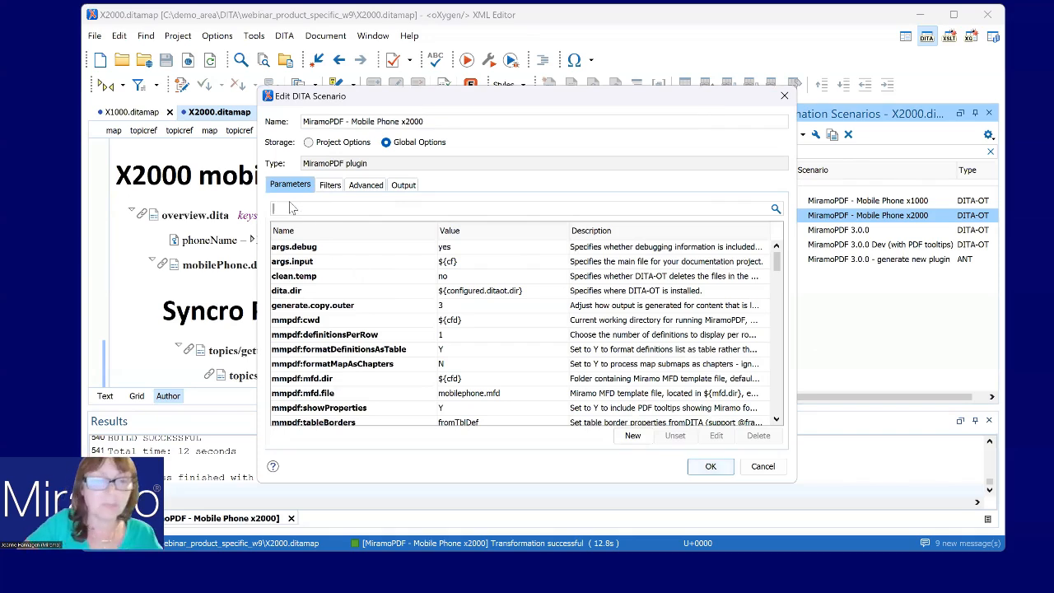
text(show)
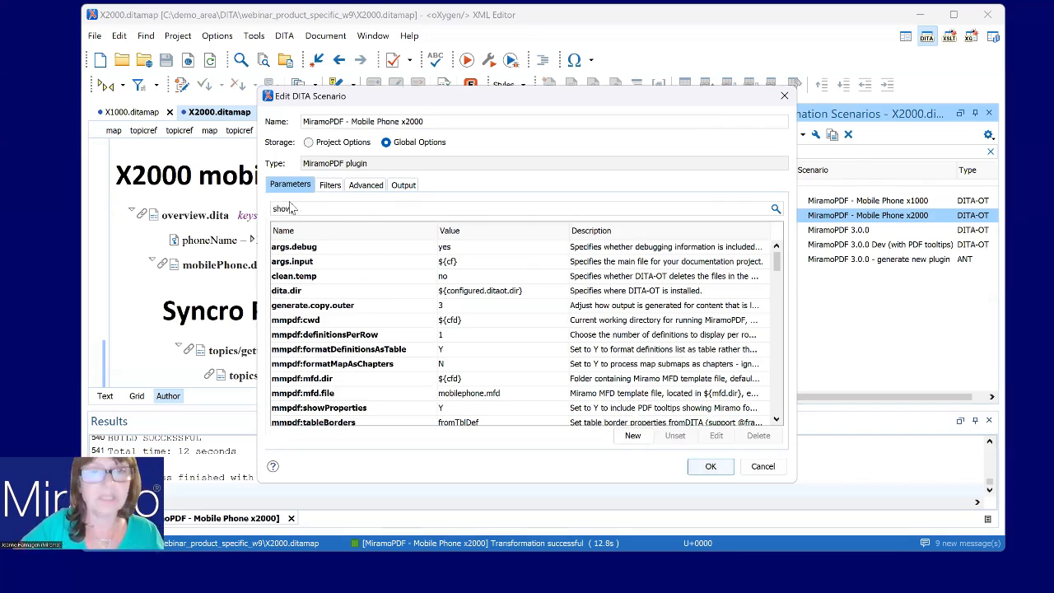
click(339, 249)
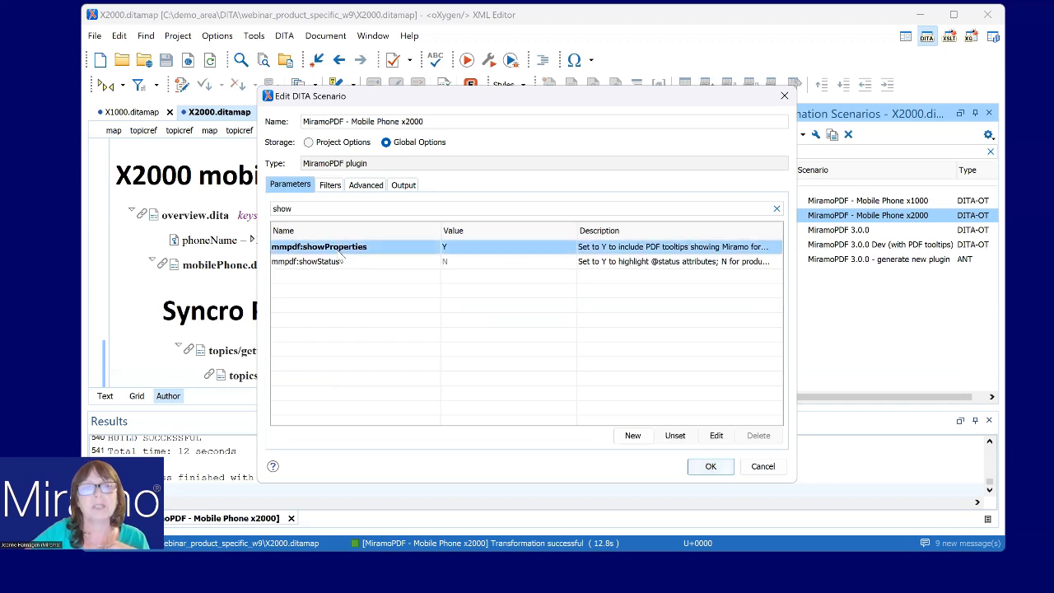
click(717, 435)
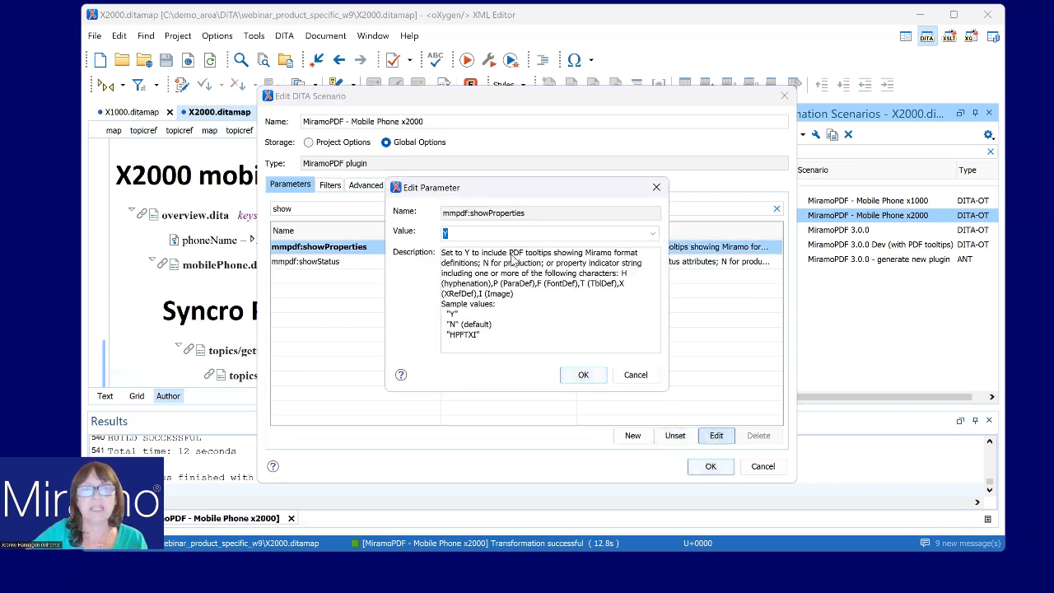
click(580, 375)
click(710, 467)
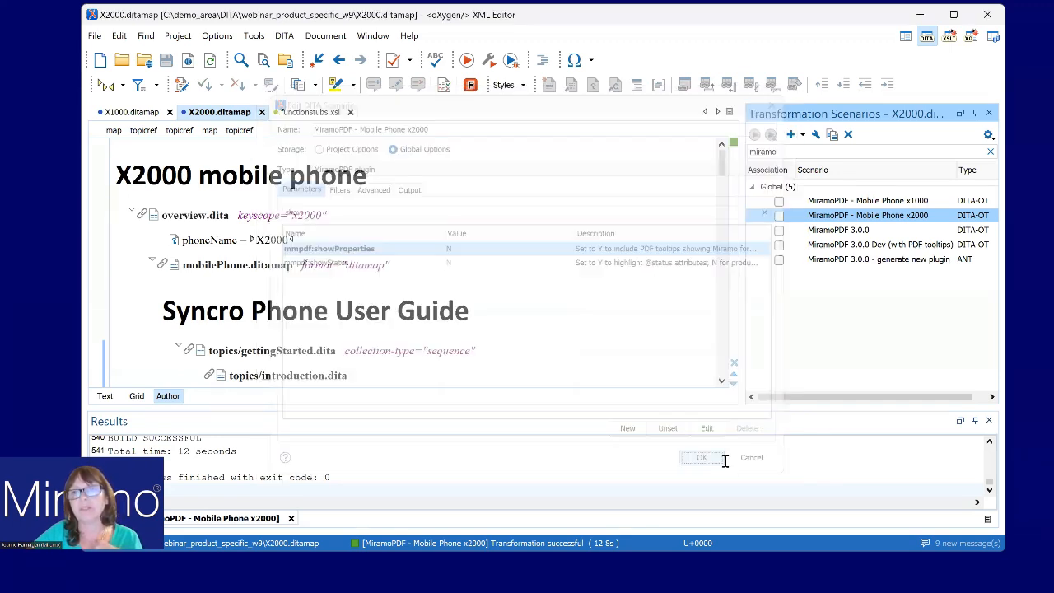
Step: Run the MiramoPDF - Mobile Phone x2000 transformation on X2000.ditamap to generate the PDF
double_click(842, 217)
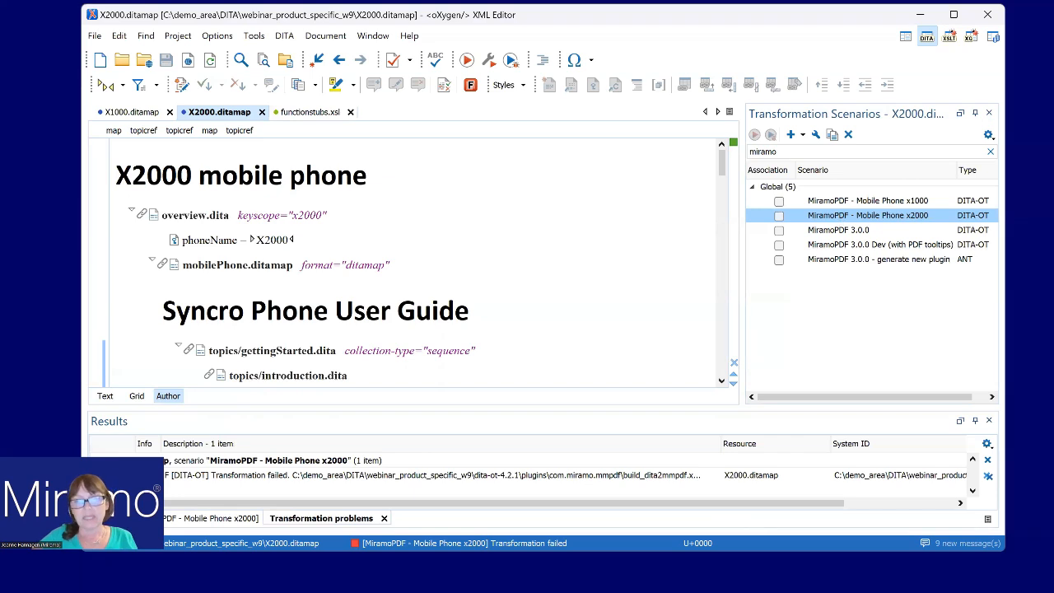
mouse_move(506, 576)
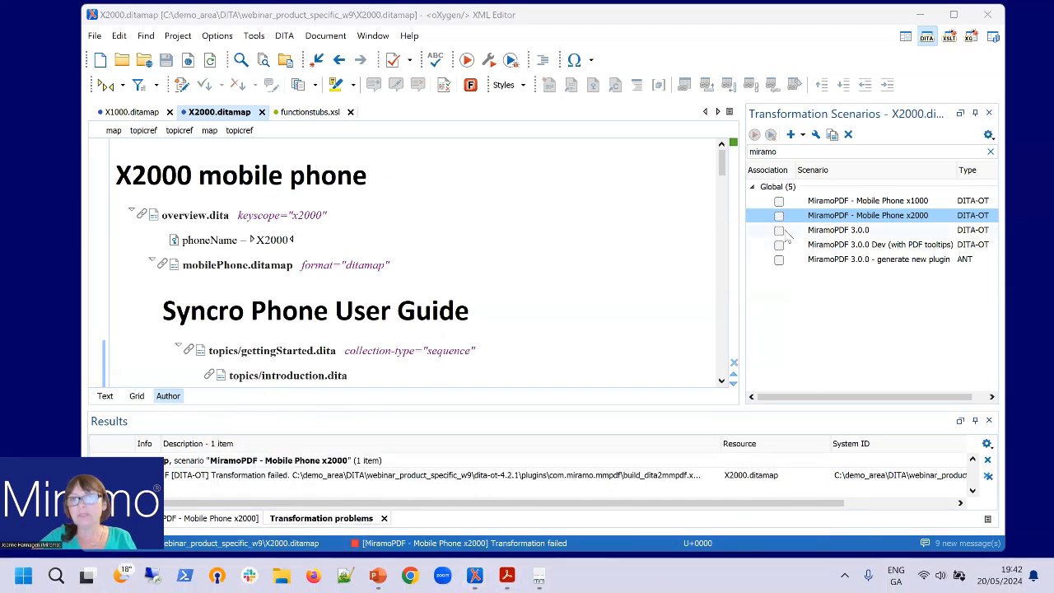
double_click(813, 218)
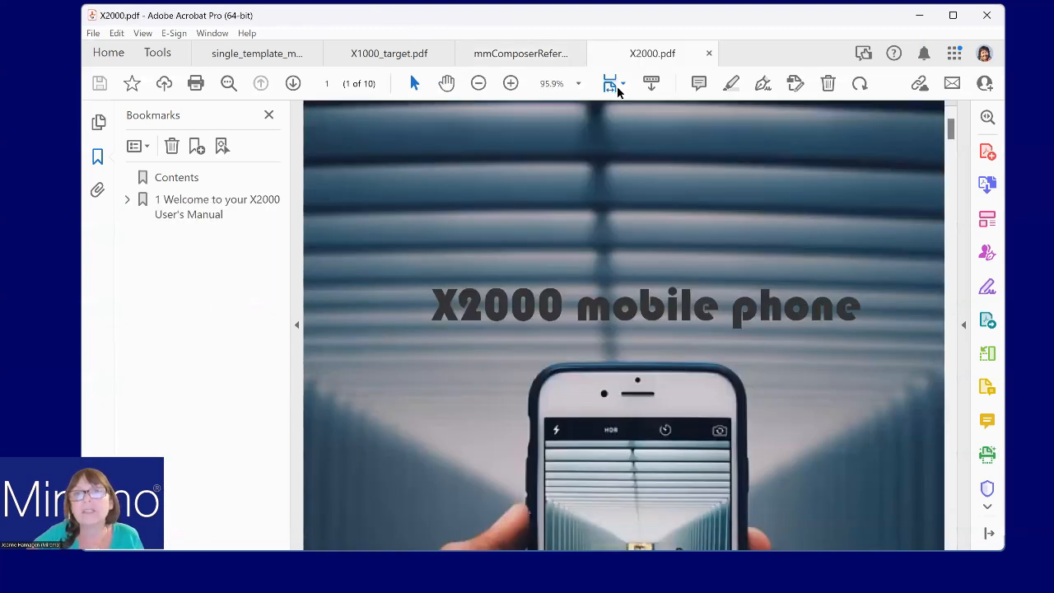
Step: Examine the cover image, title font, logos and heading fonts on the cover and Getting Started page of X2000.pdf
click(623, 84)
click(663, 124)
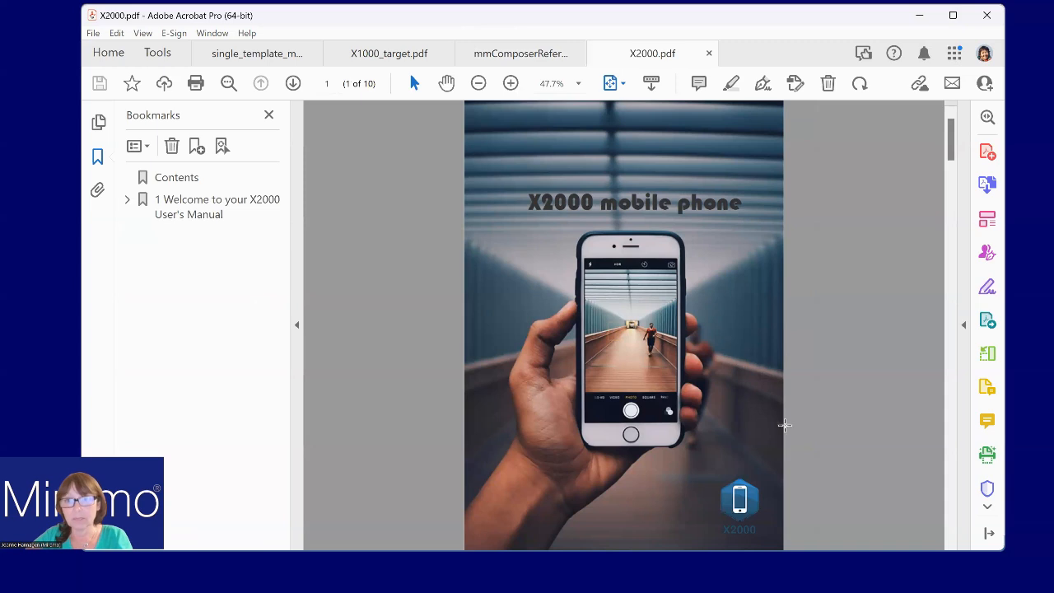
click(950, 537)
click(952, 535)
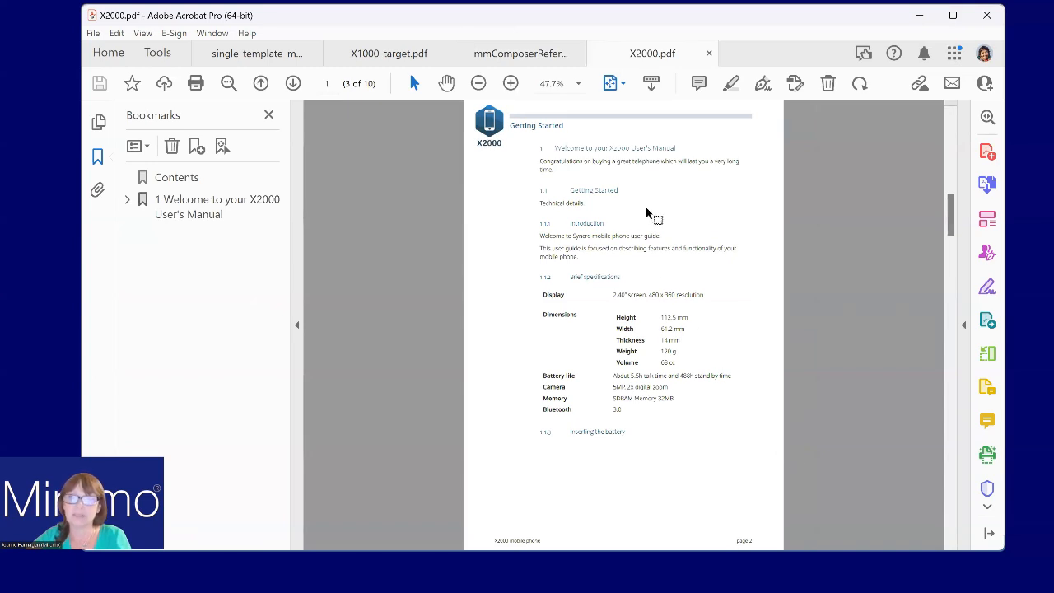
drag(950, 215, 949, 140)
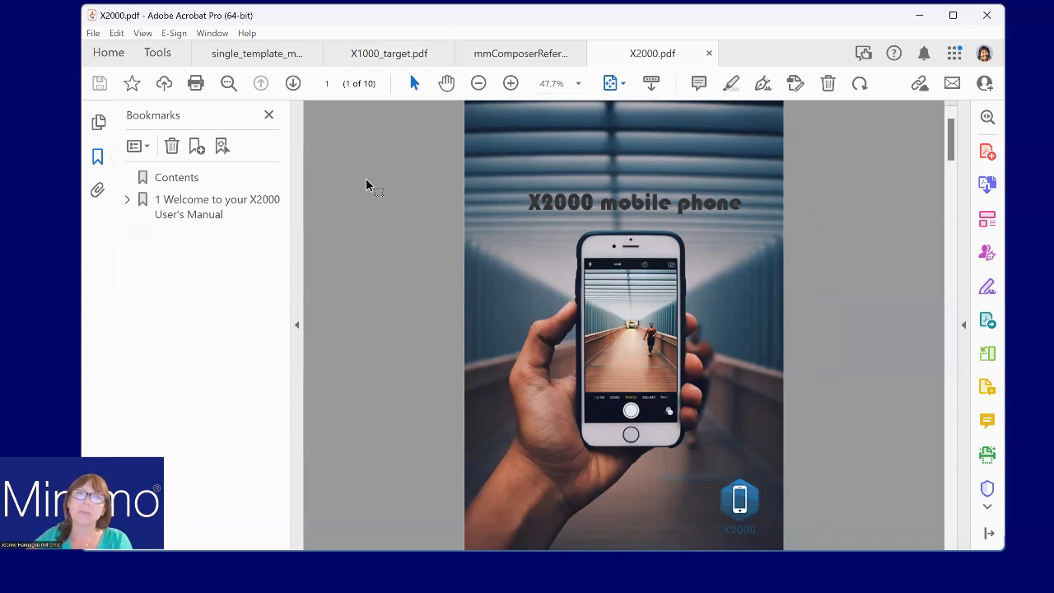
Step: Switch to oXygen XML Editor and examine the logo and coverImage data elements with their image references in X1000.ditamap
mouse_move(410, 586)
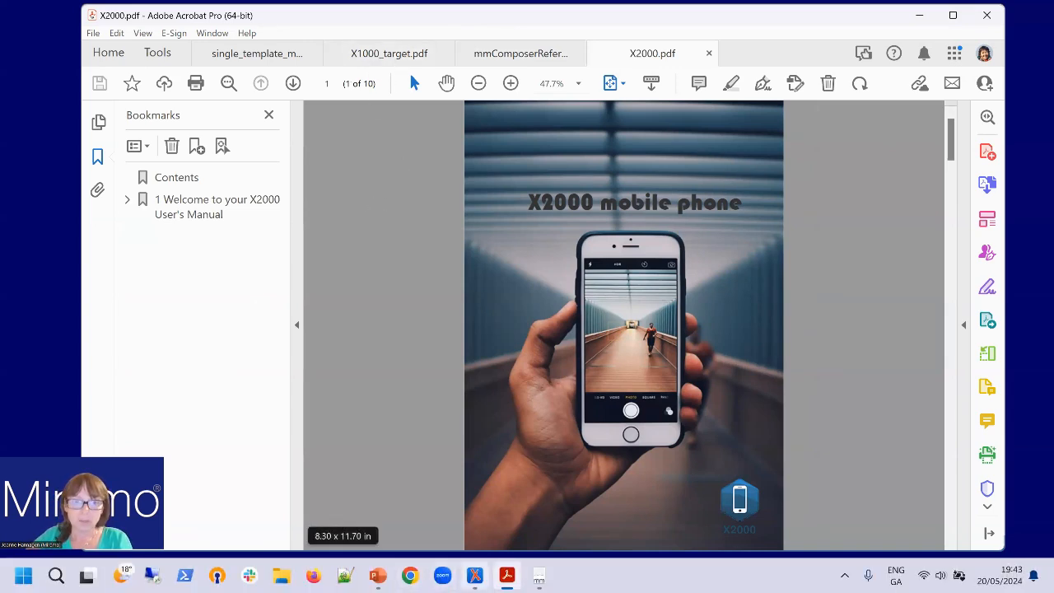
click(474, 574)
click(123, 113)
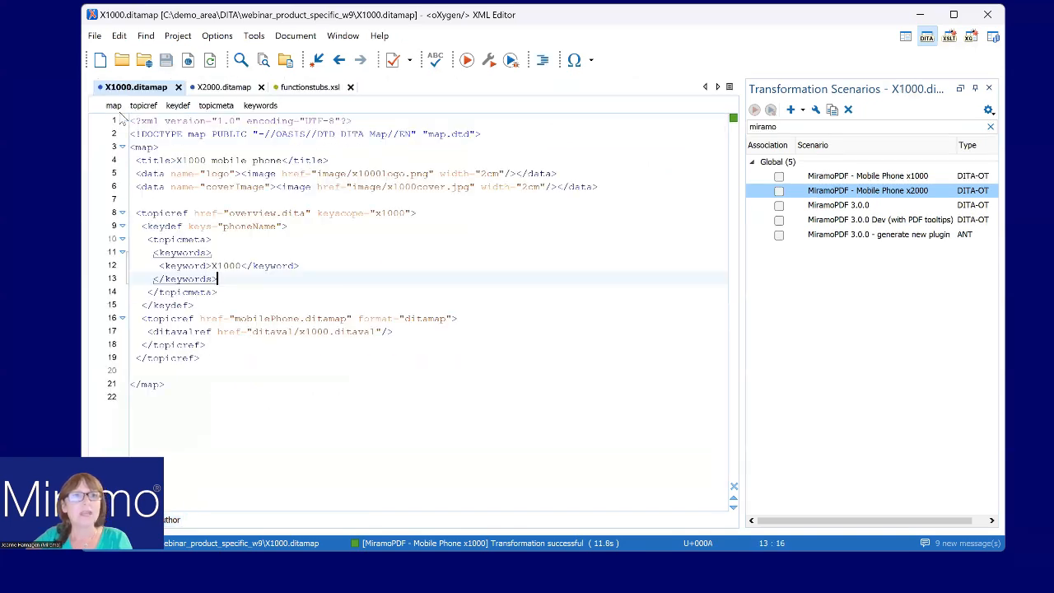
click(478, 399)
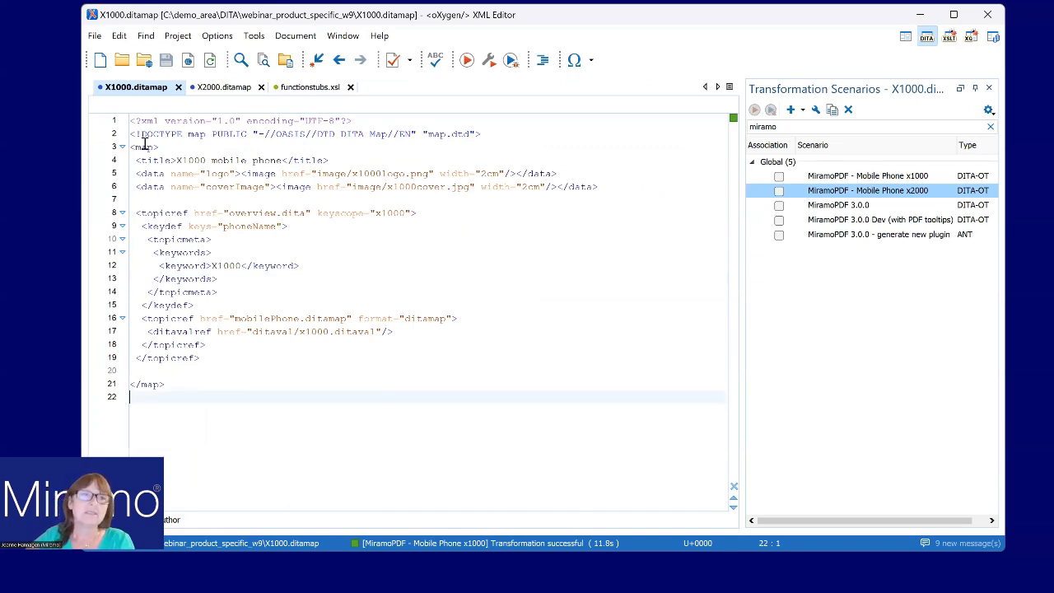
click(147, 173)
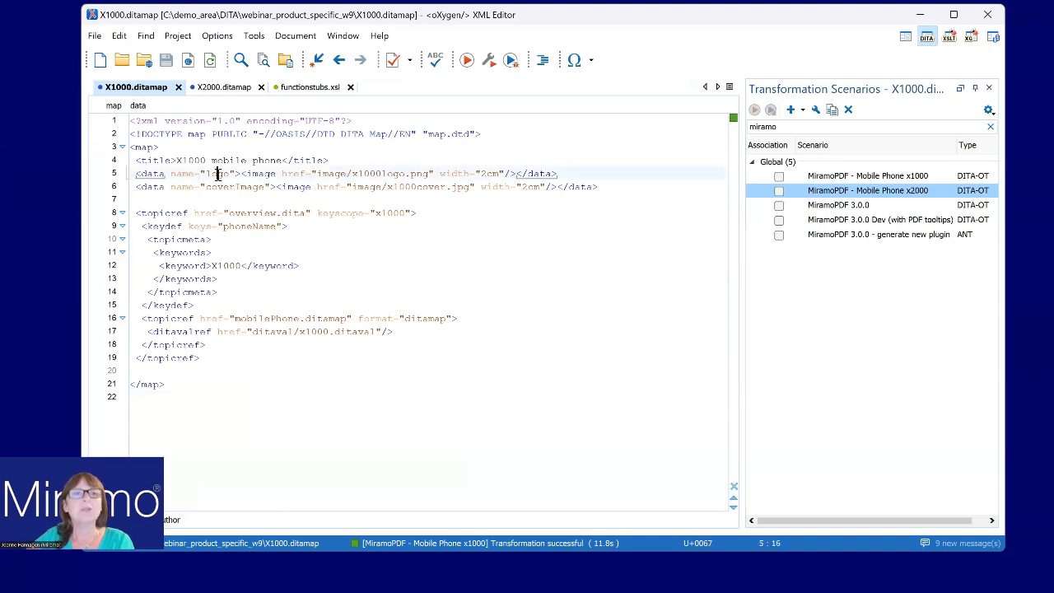
click(252, 173)
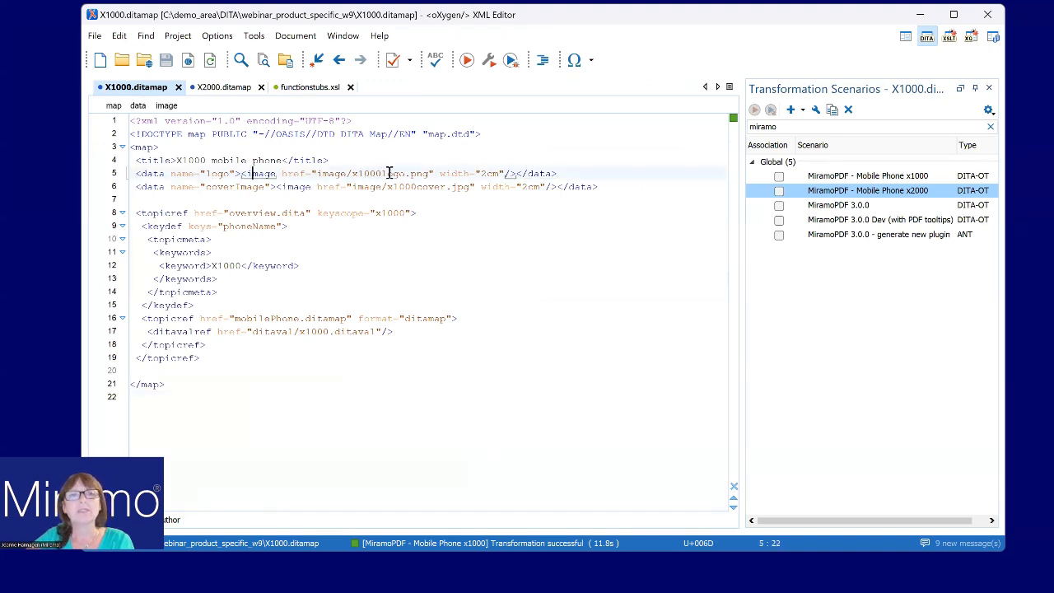
click(388, 173)
click(229, 186)
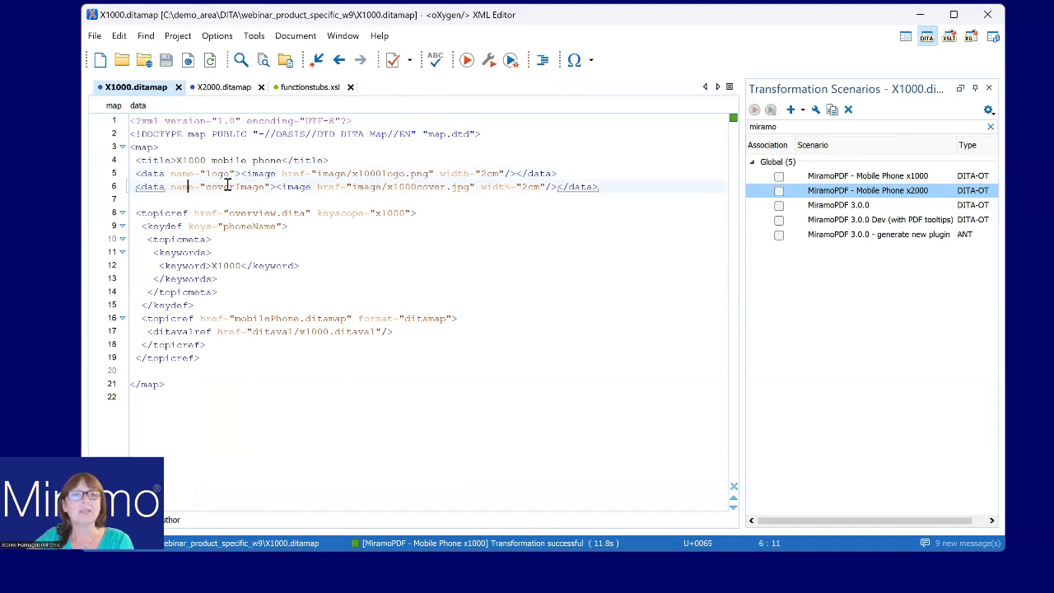
click(295, 186)
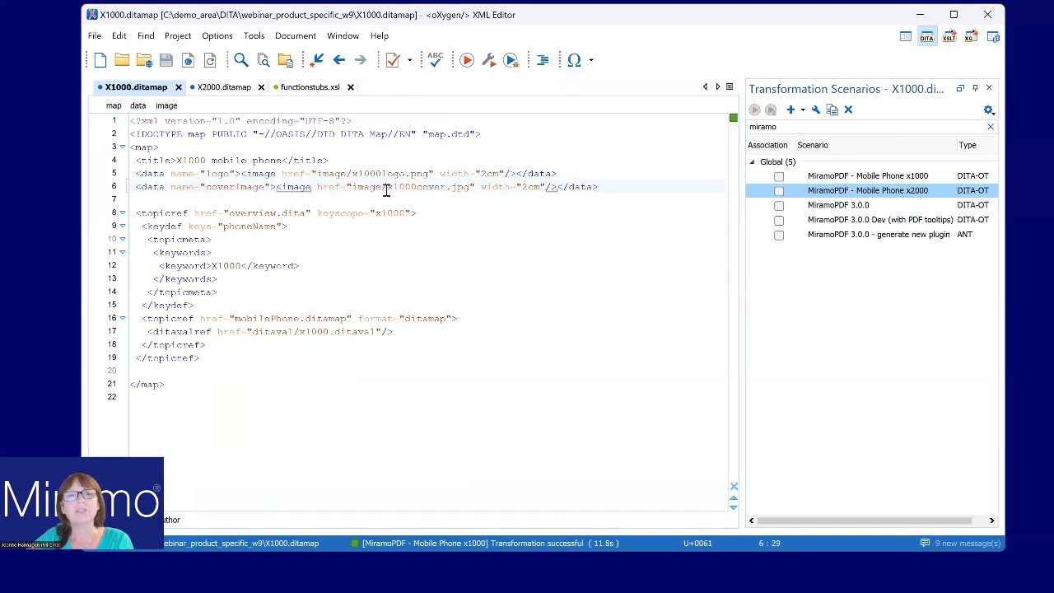
click(422, 186)
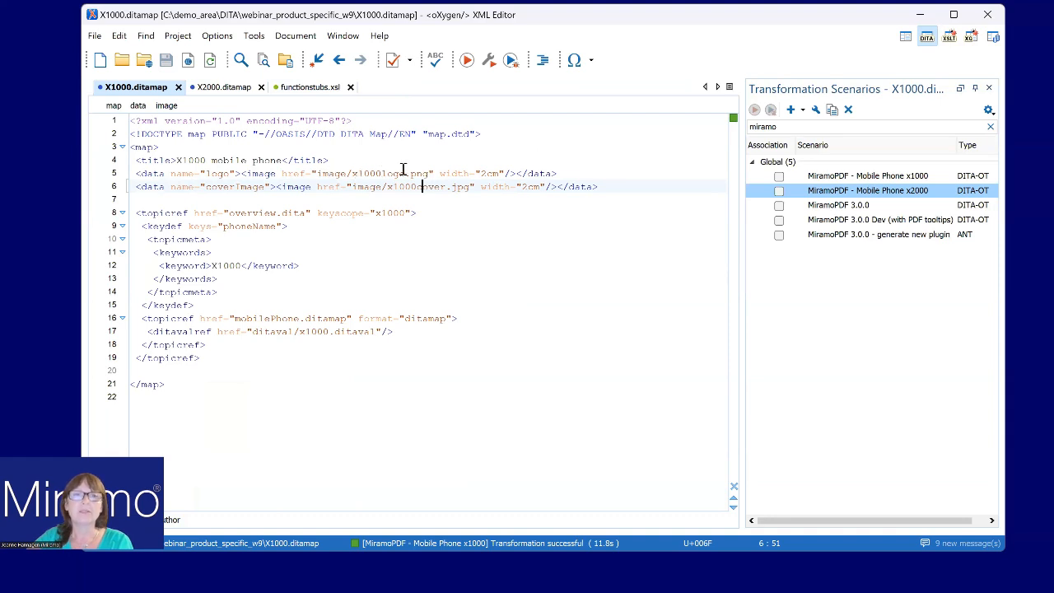
click(153, 173)
click(152, 184)
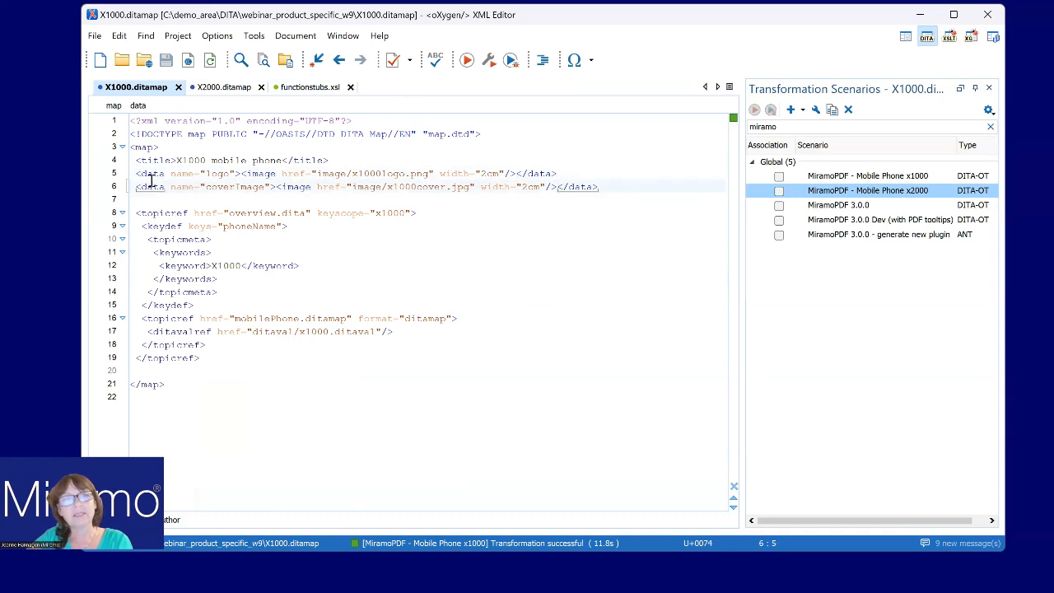
click(152, 174)
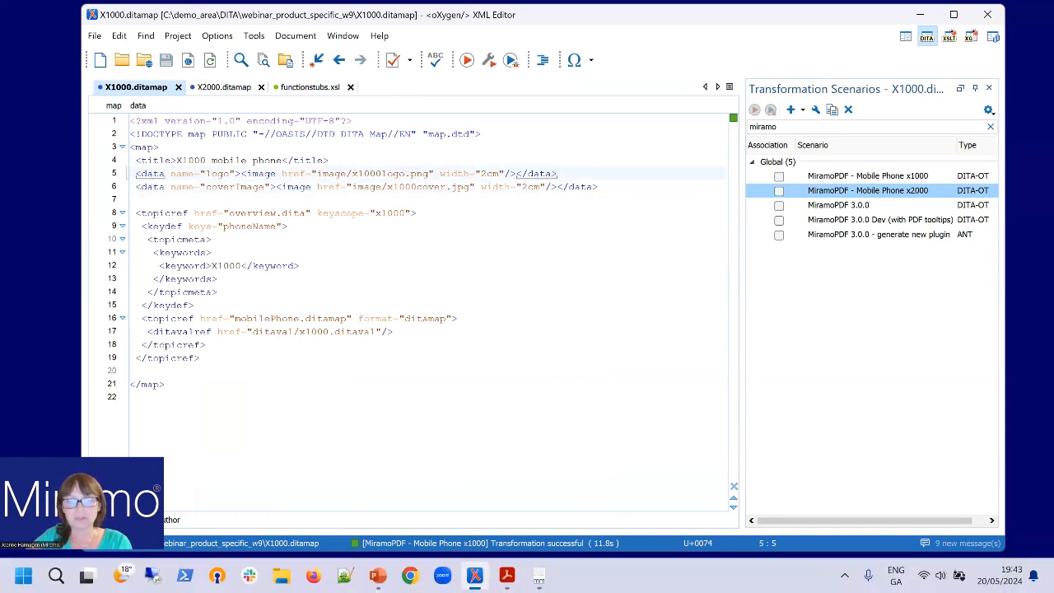
Step: Switch to MiramoDesigner and activate image replacement for the Cover page's background image, with location name coverImage and fit width
click(539, 576)
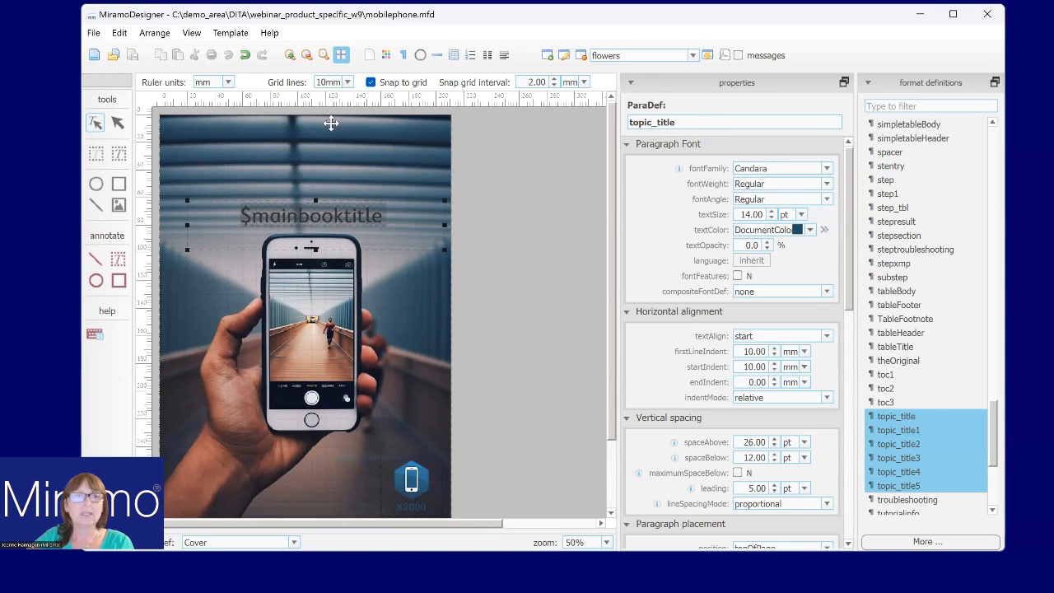
click(330, 123)
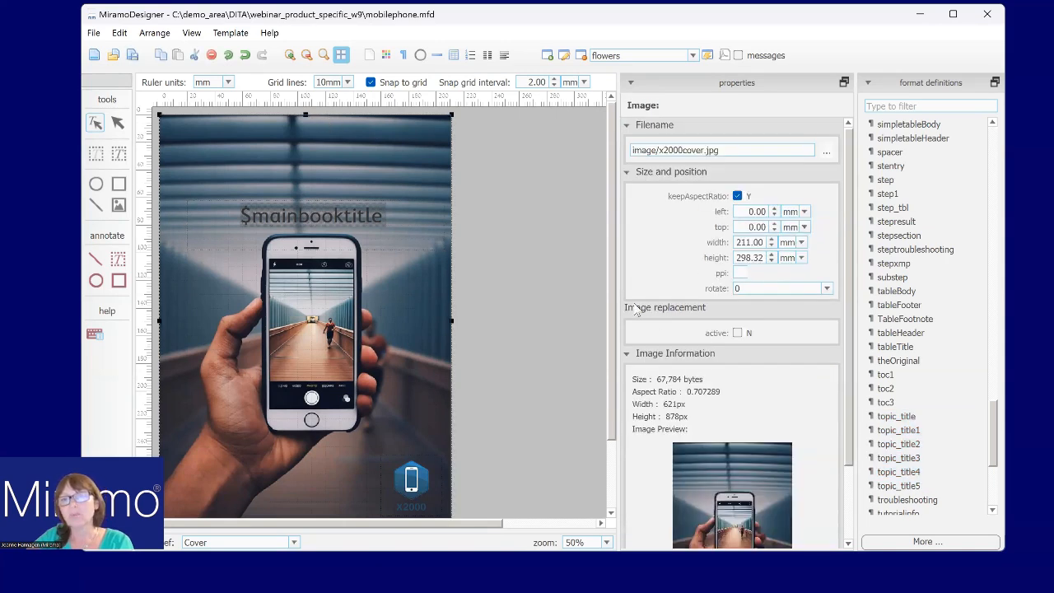
click(738, 333)
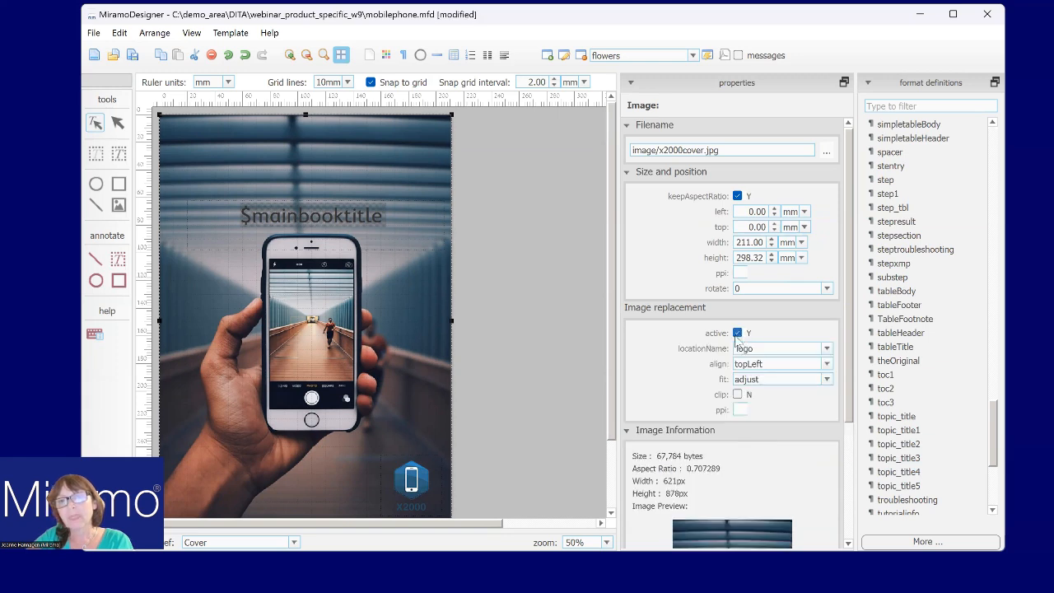
double_click(766, 348)
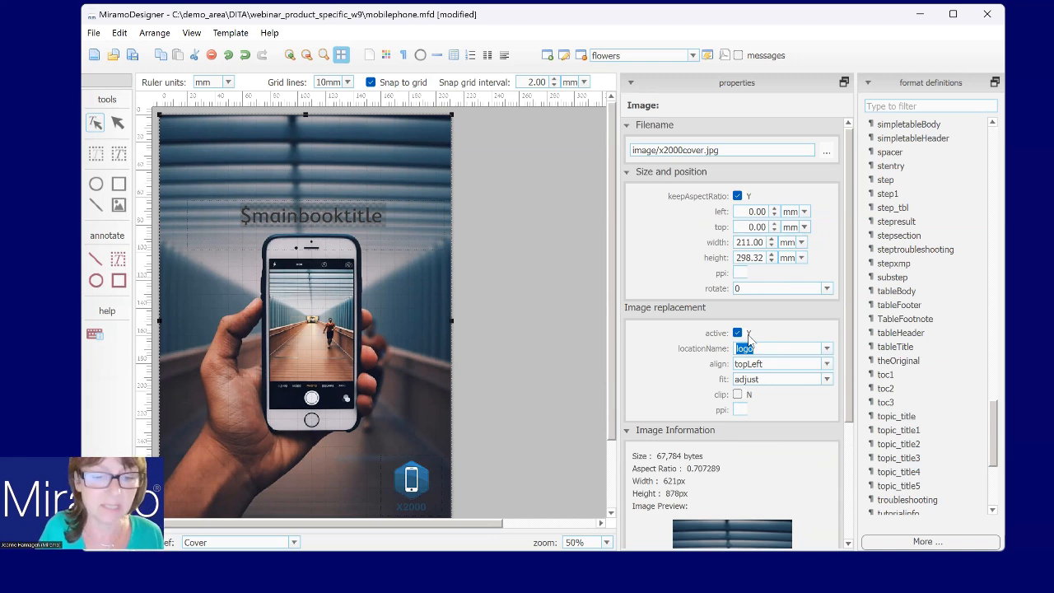
text(coverImage)
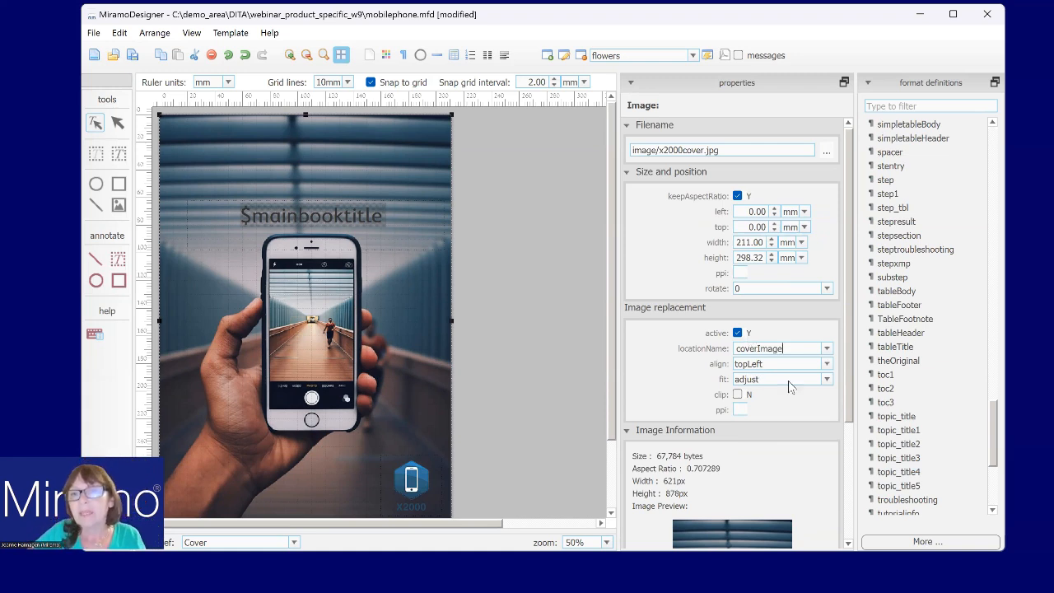
click(826, 378)
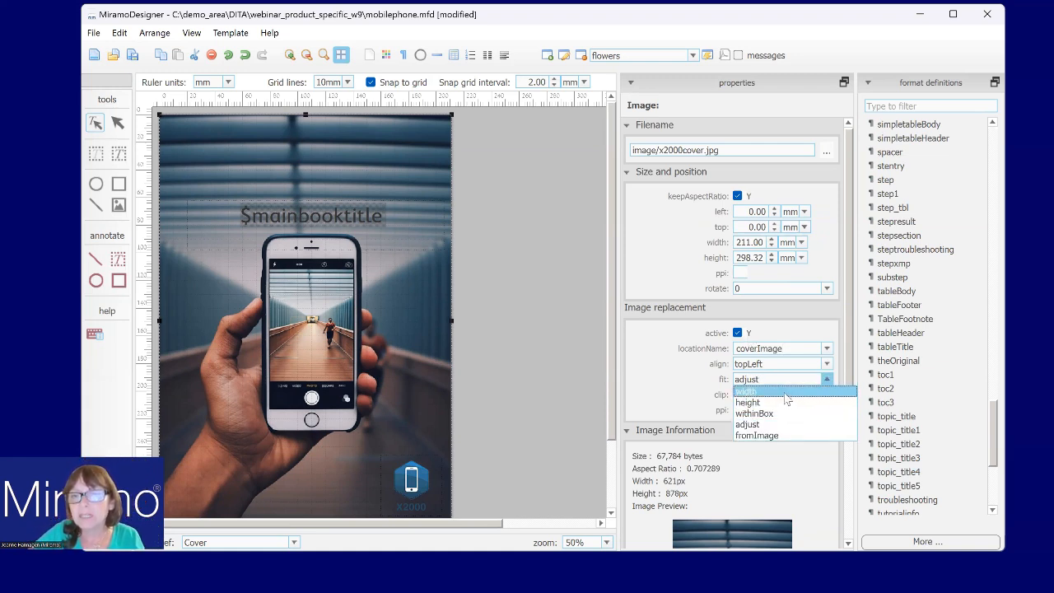
click(788, 392)
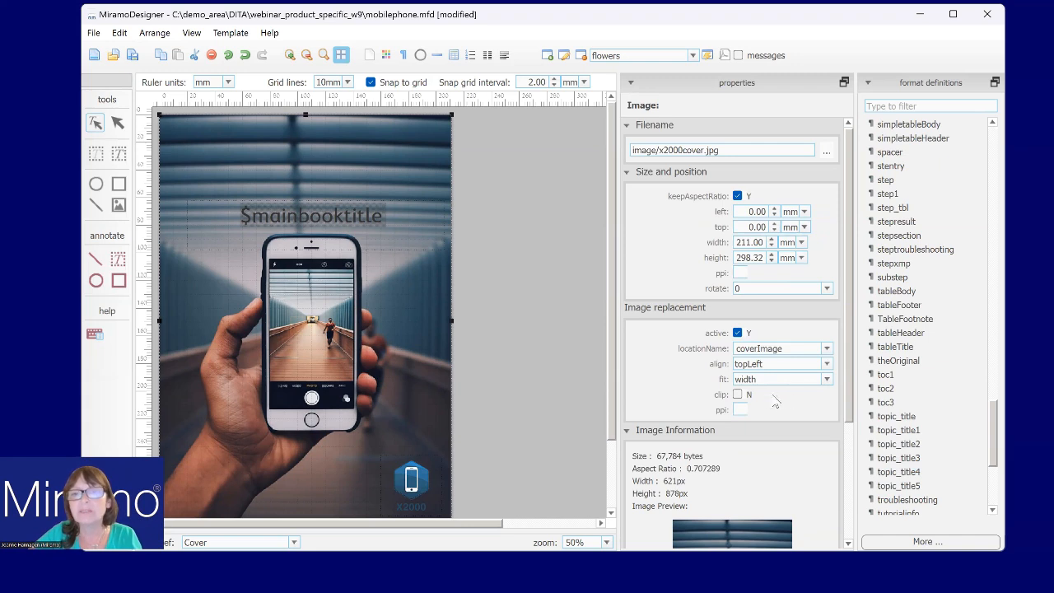
Step: Activate image replacement for the X2000 logos on the Cover and Right pages, and save the template
click(413, 492)
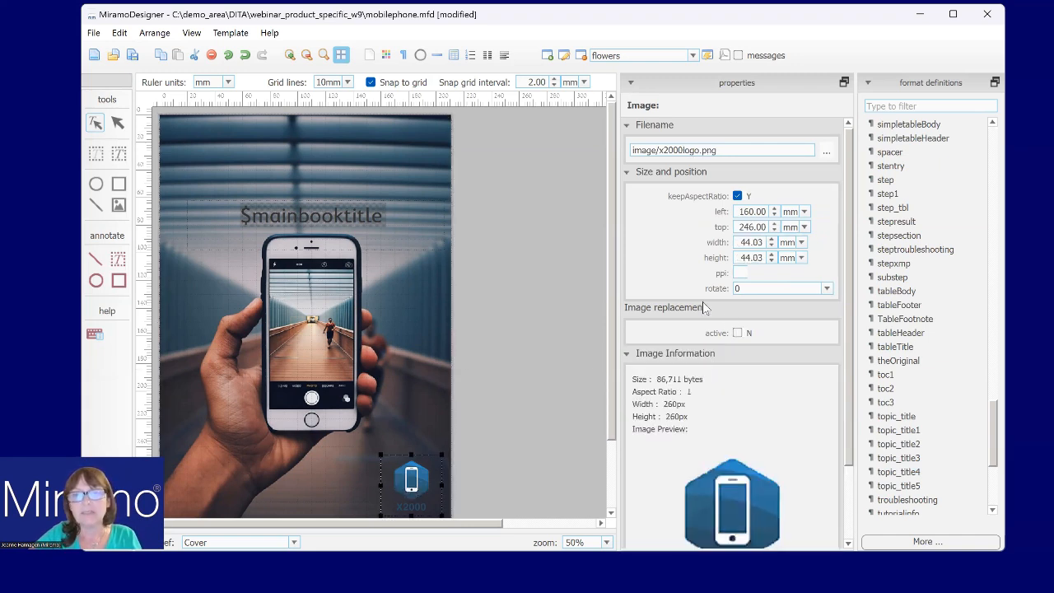
click(737, 334)
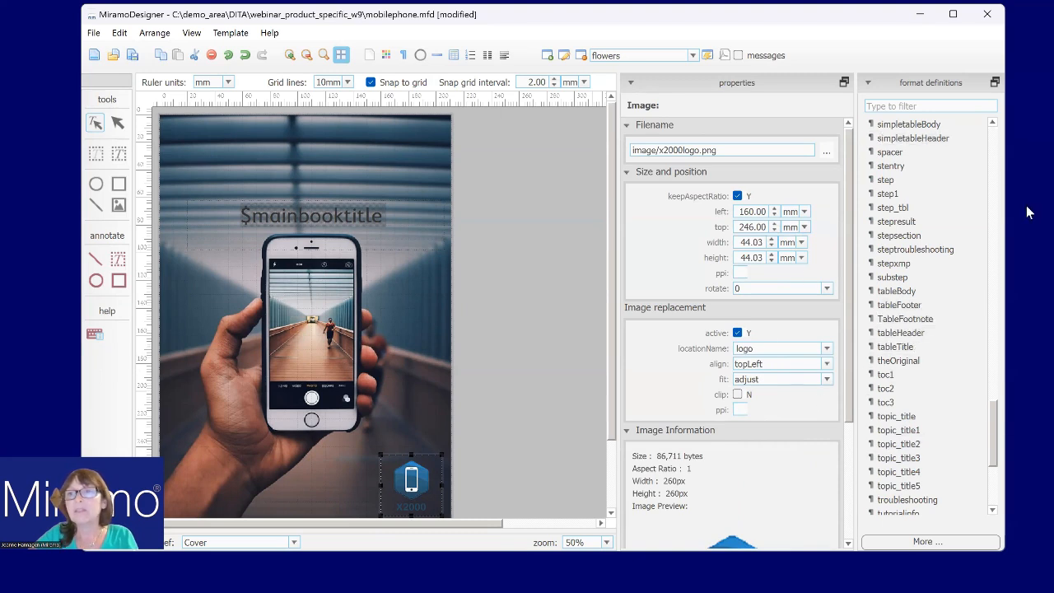
scroll(995, 146, up, 15)
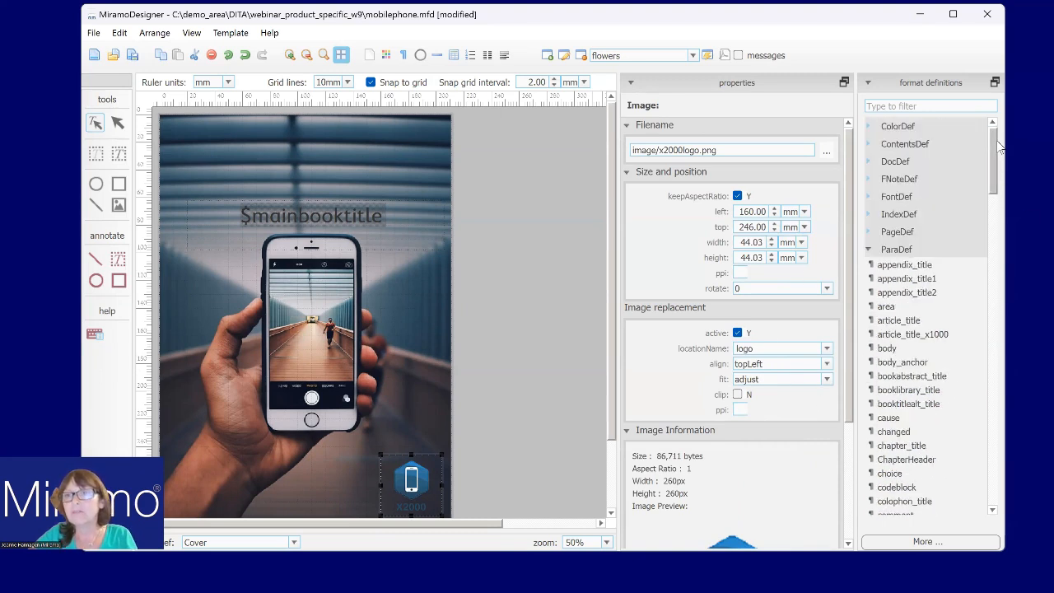
click(868, 248)
click(896, 284)
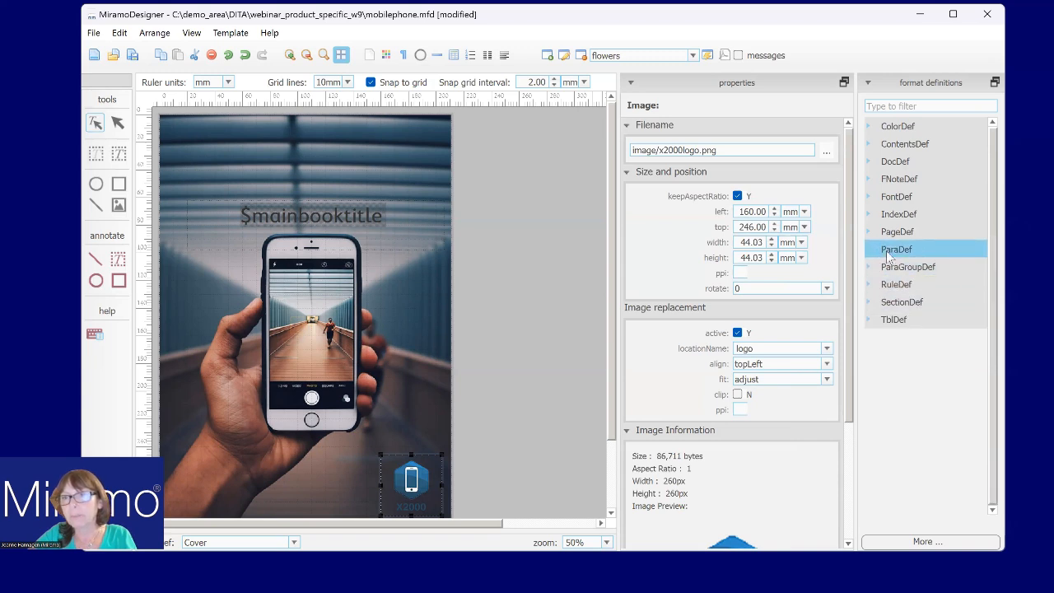
click(868, 232)
click(923, 400)
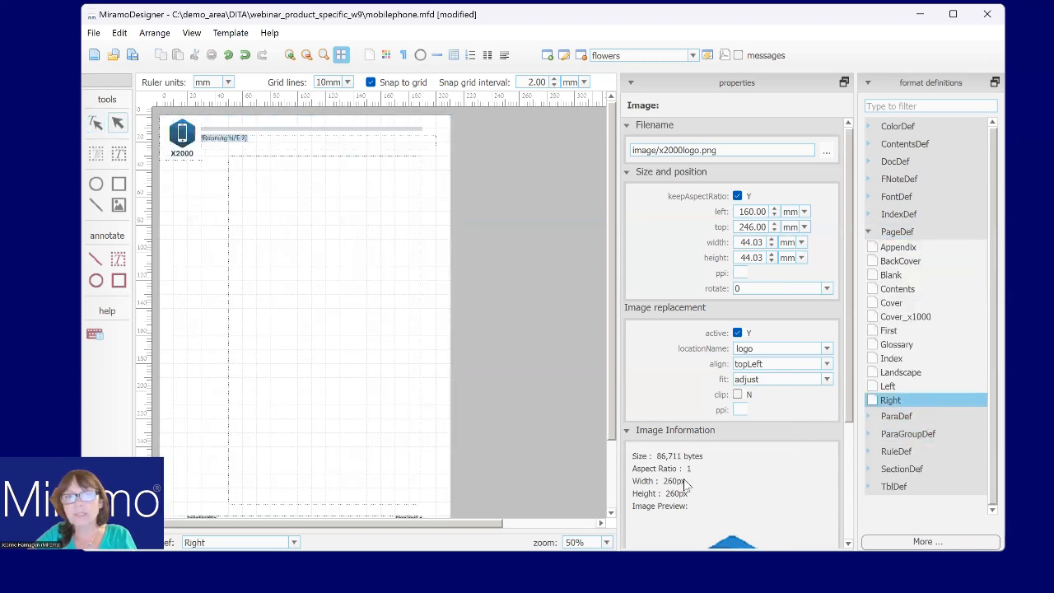
click(174, 132)
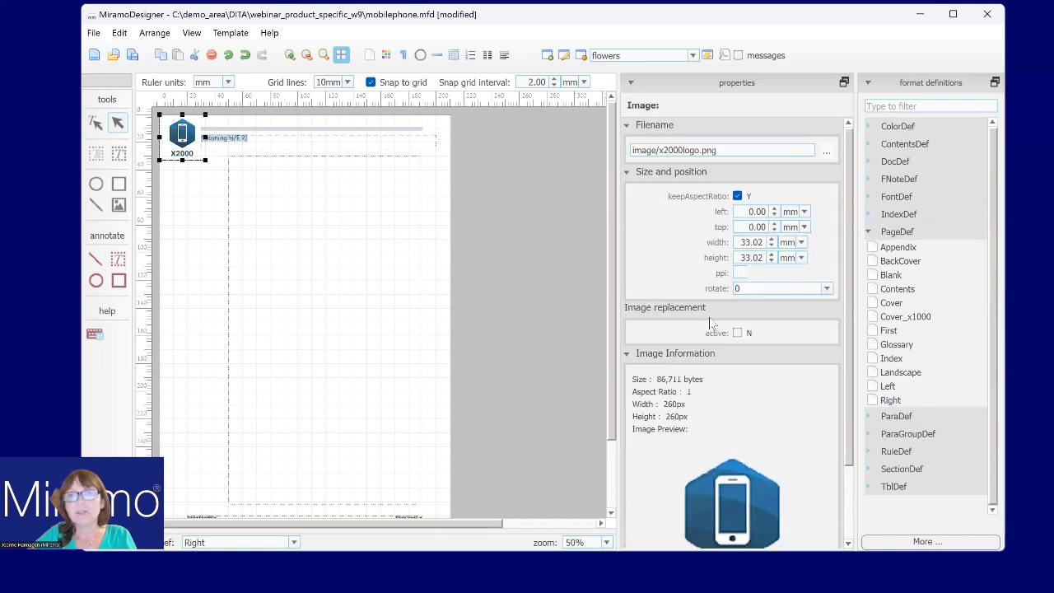
click(737, 332)
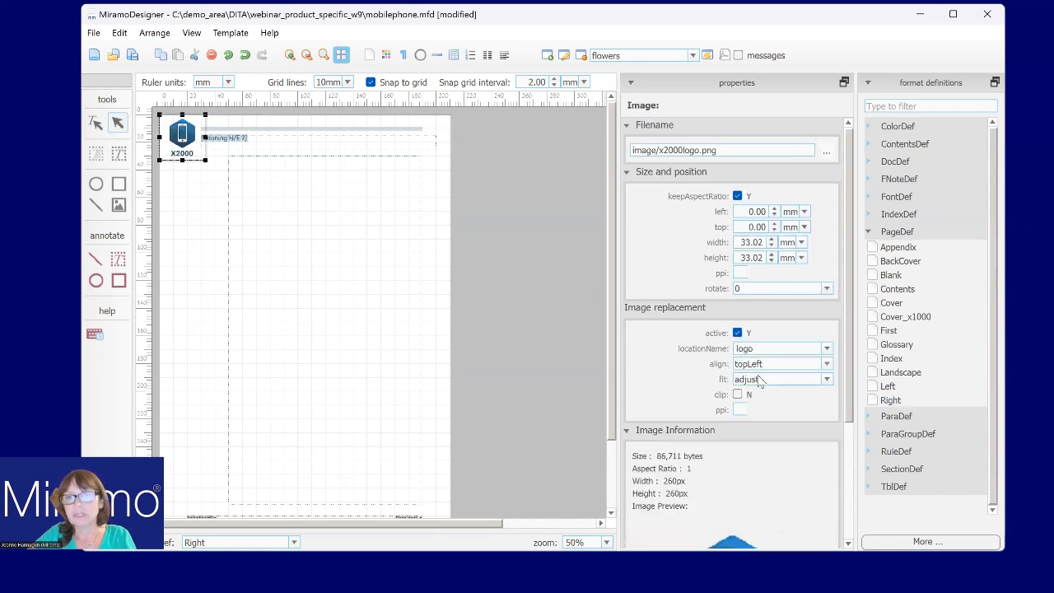
click(132, 55)
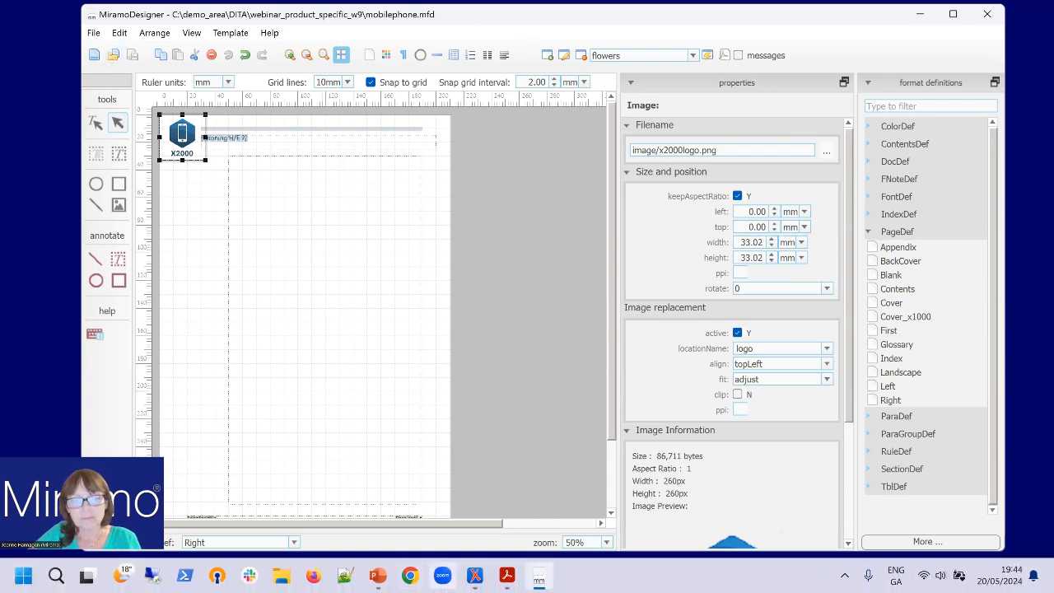
Step: Switch to oXygen XML Editor and run the MiramoPDF - Mobile Phone x1000 transformation on X1000.ditamap
click(474, 574)
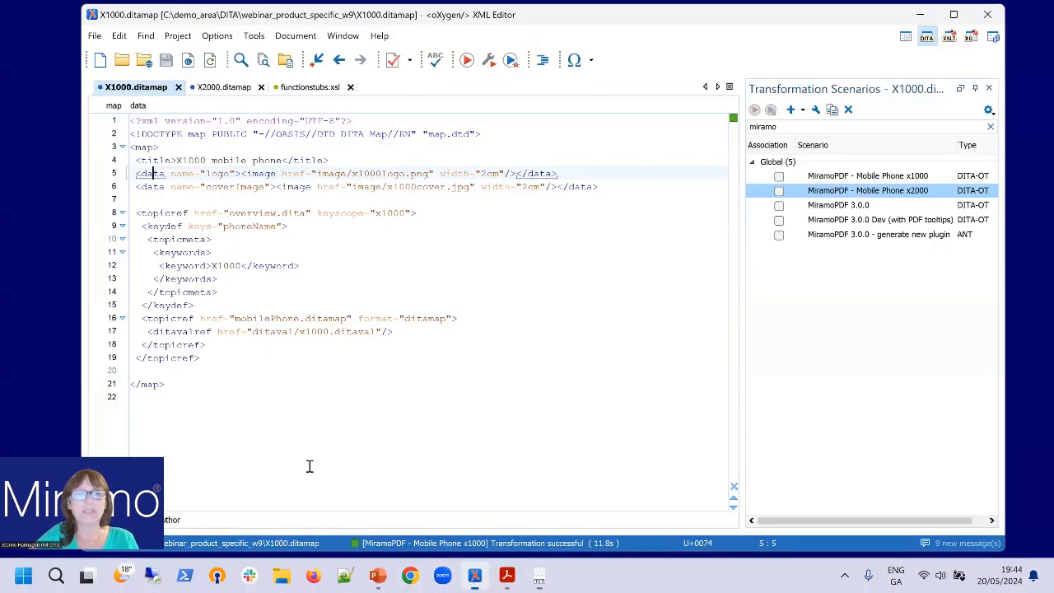
click(831, 176)
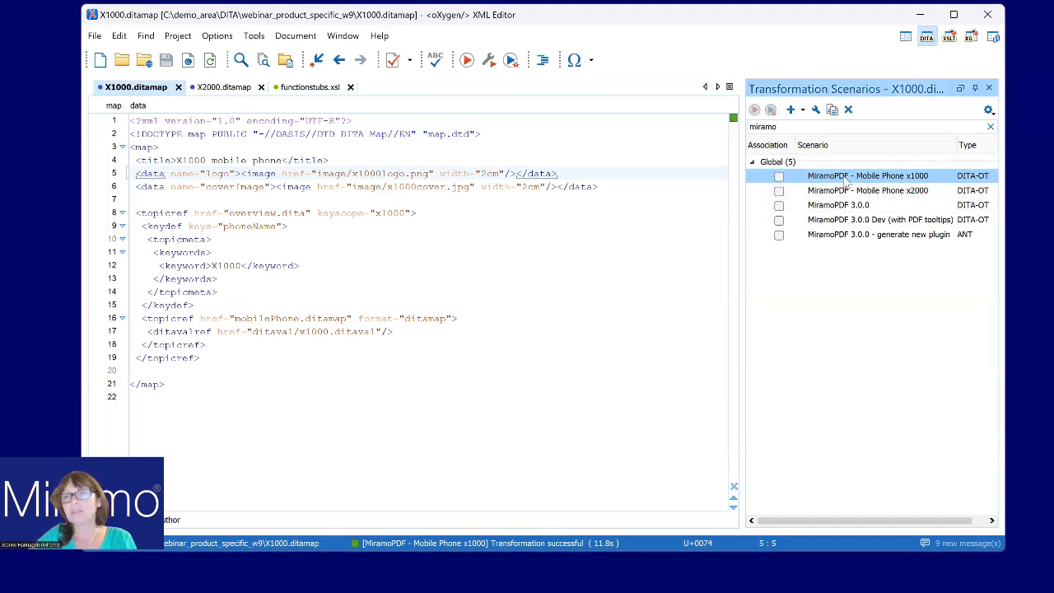
double_click(846, 182)
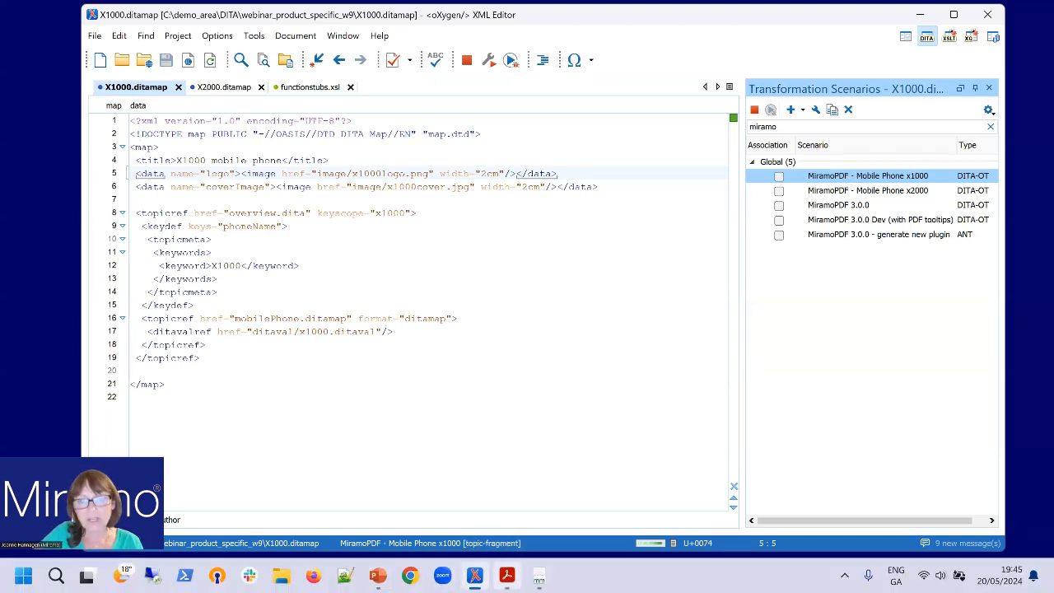
Step: Switch to Adobe Acrobat and compare the cover, logo and heading styles of X1000.pdf with those in X1000_target.pdf
mouse_move(507, 575)
click(448, 496)
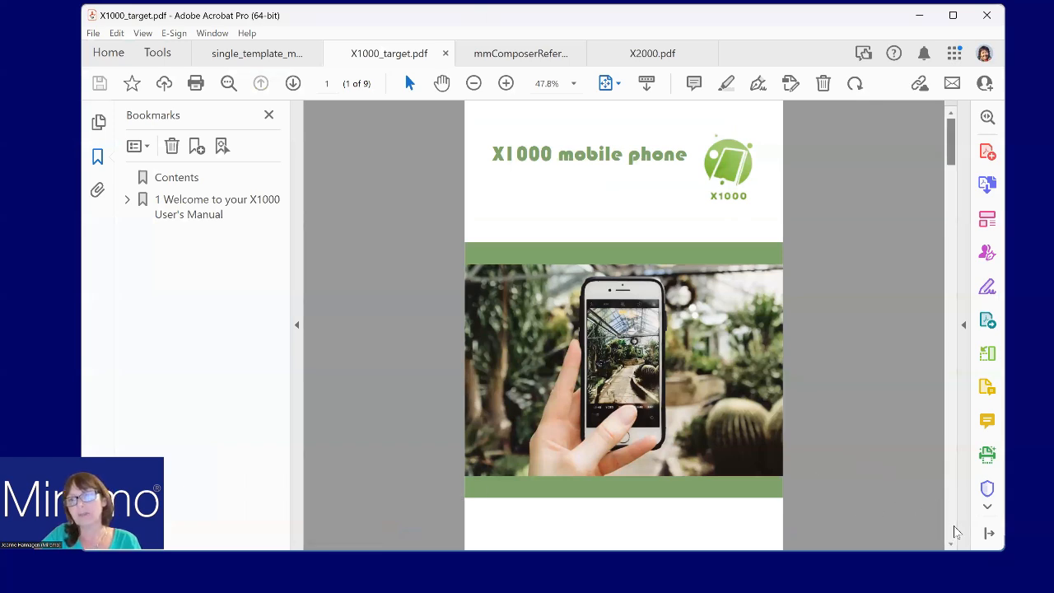
scroll(959, 533, down, 2)
scroll(959, 534, down, 2)
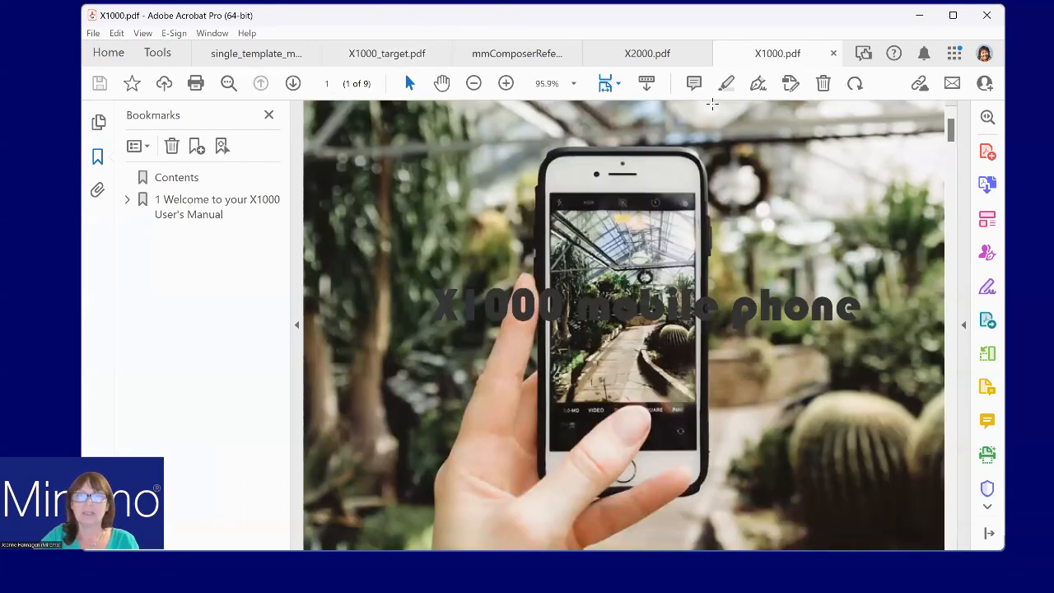
click(619, 86)
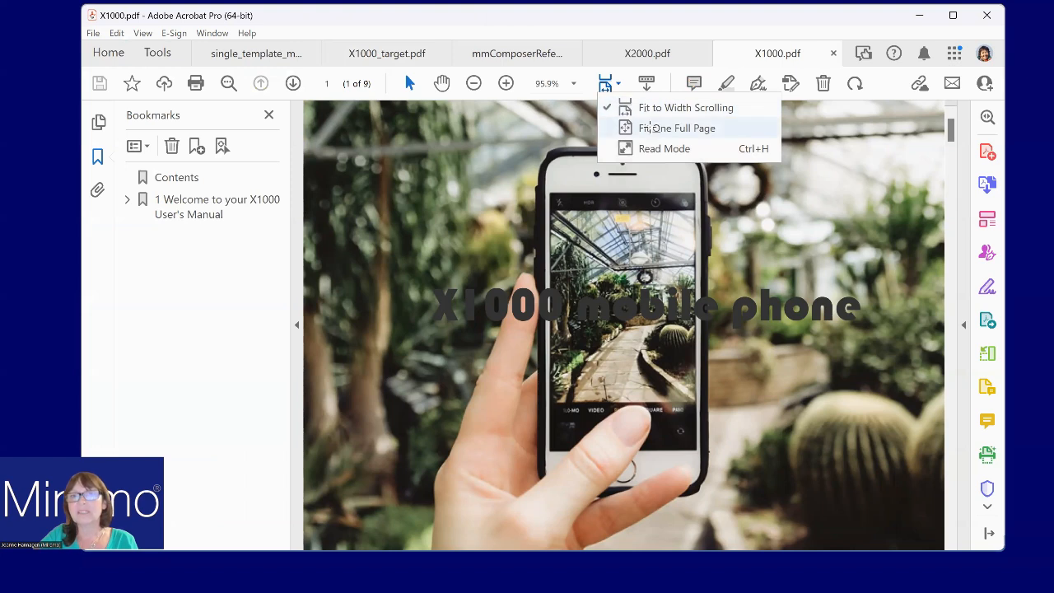
click(650, 129)
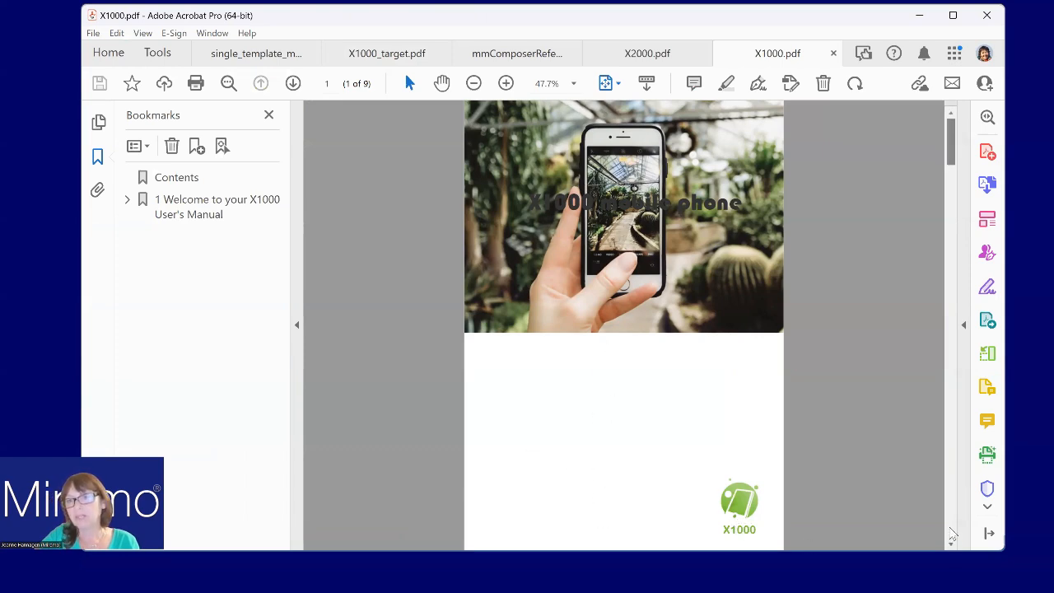
click(950, 541)
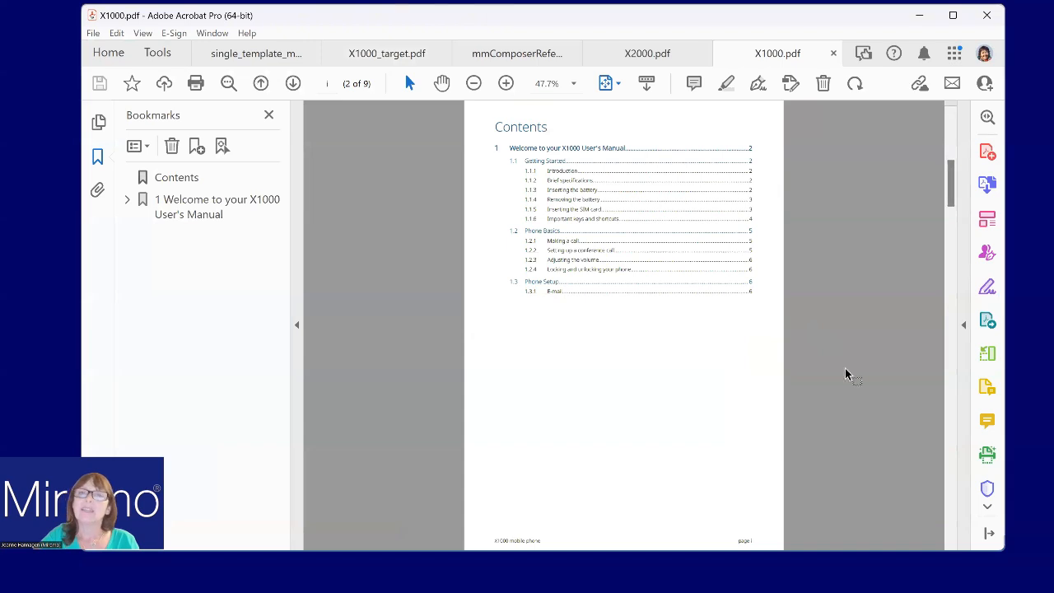
click(953, 523)
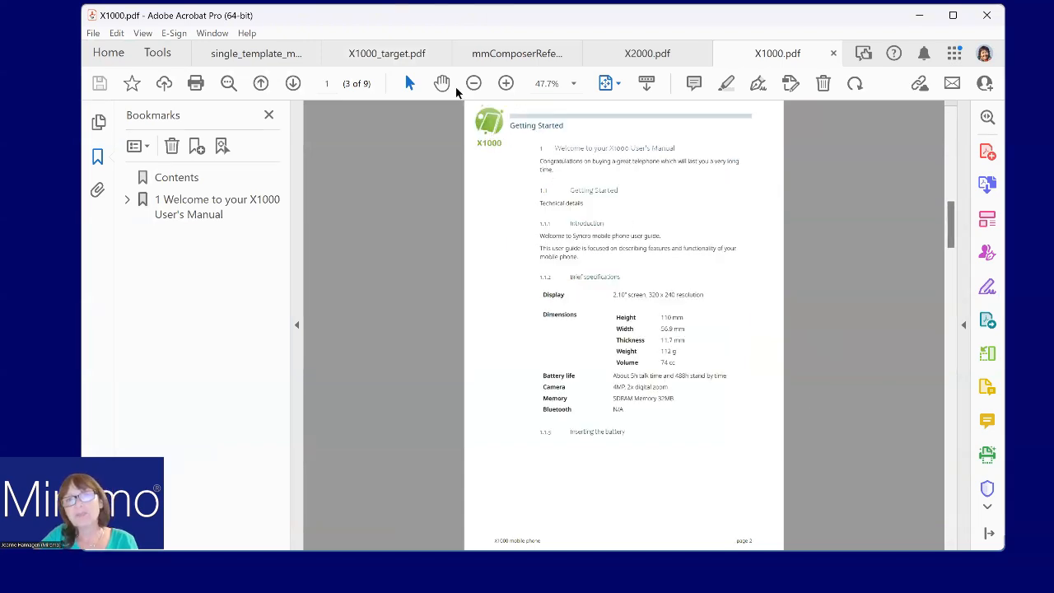
click(400, 58)
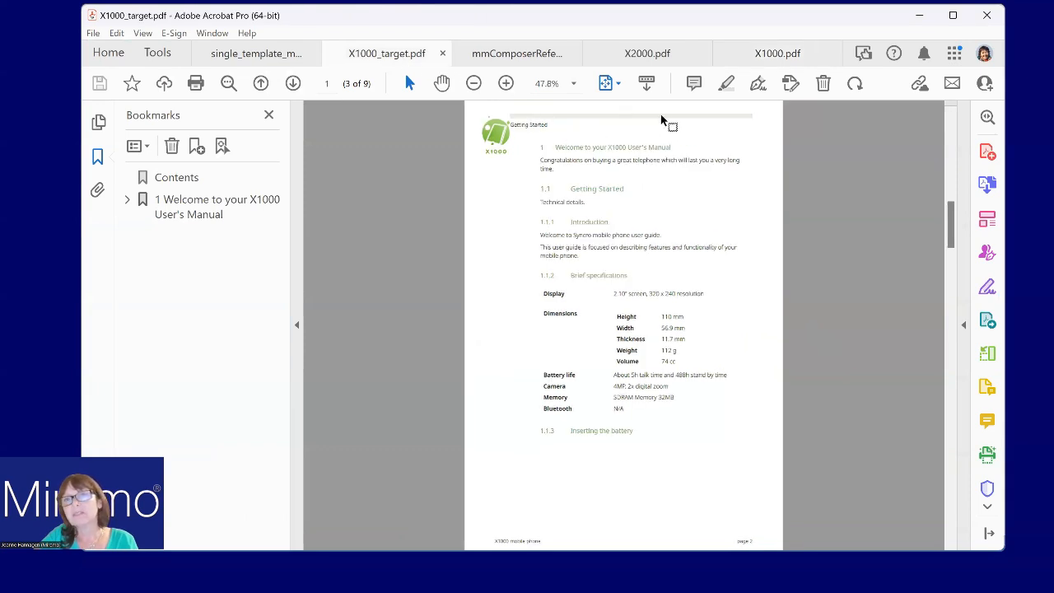
click(757, 64)
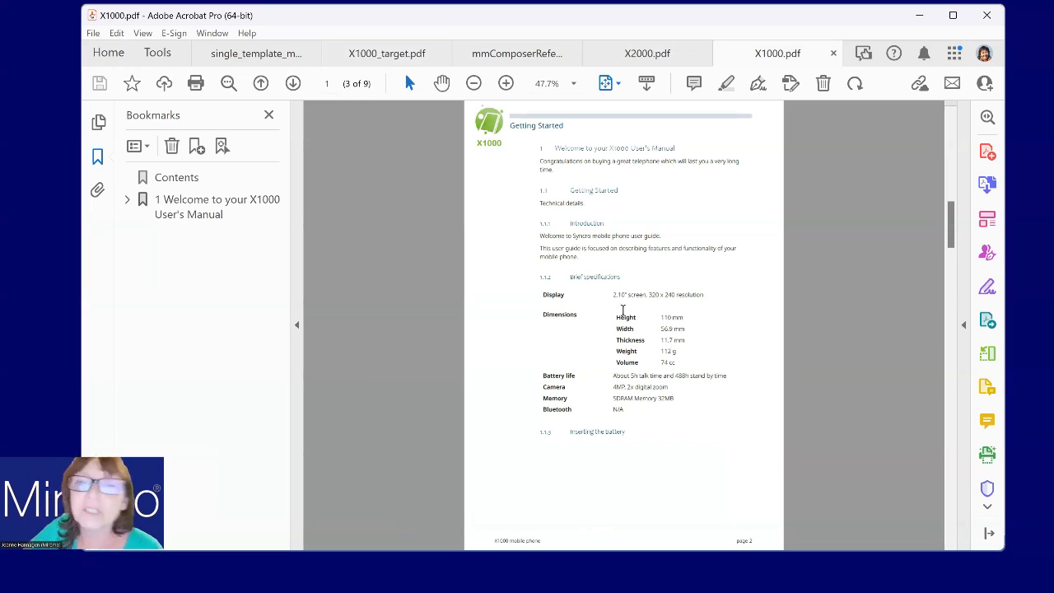
Step: Switch to MiramoDesigner and examine the DocumentColor2 and DocumentColor_x1000 color definitions
click(548, 571)
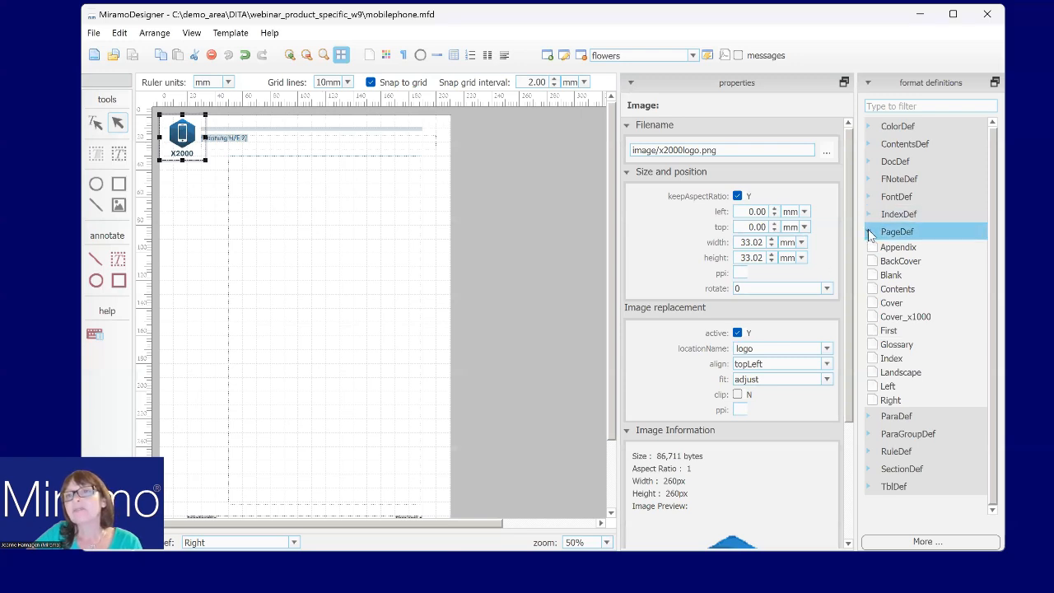
click(867, 232)
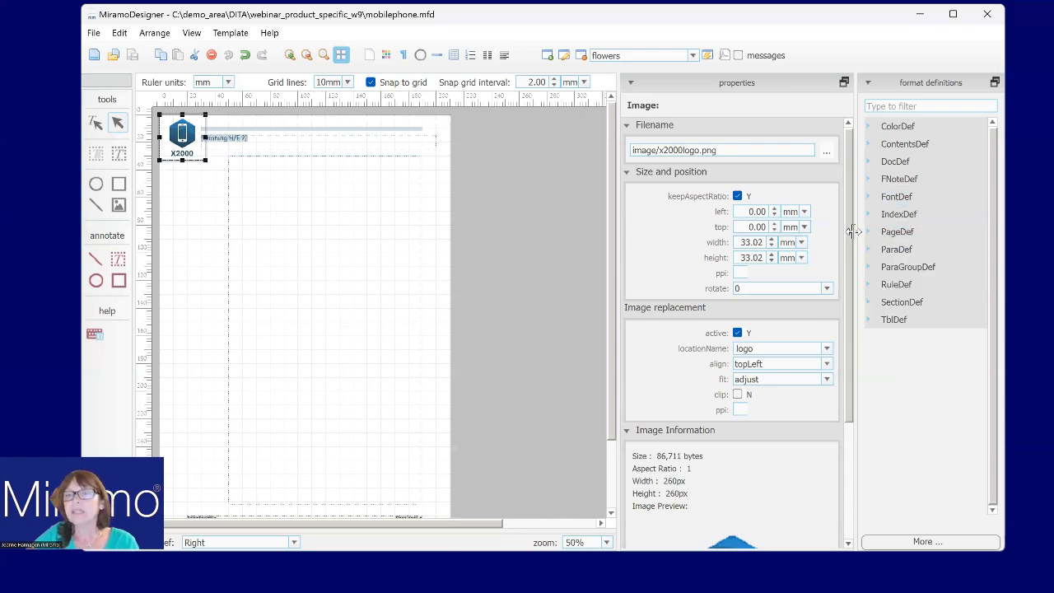
click(868, 126)
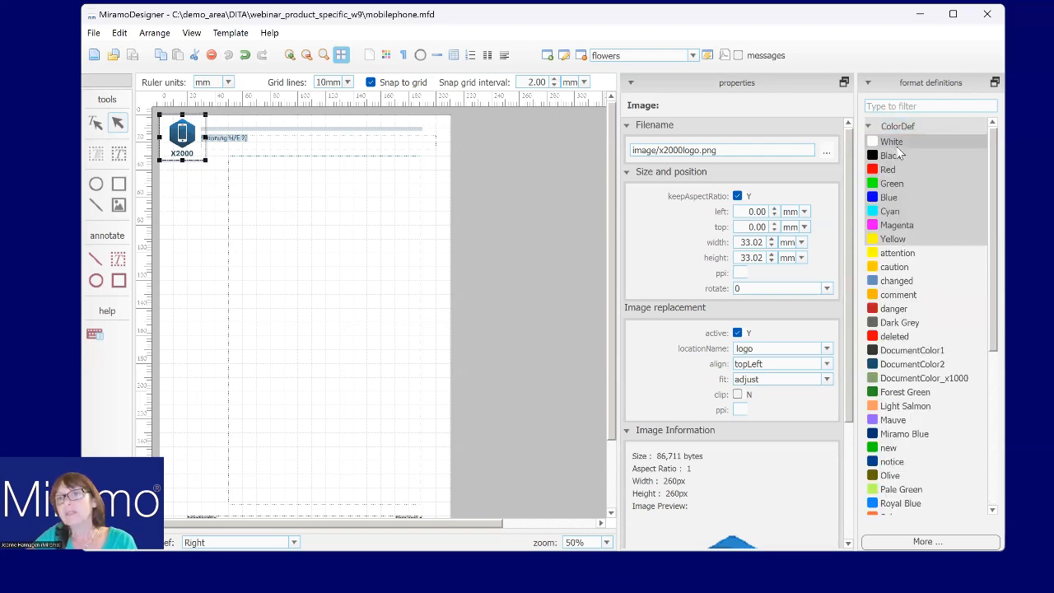
click(925, 367)
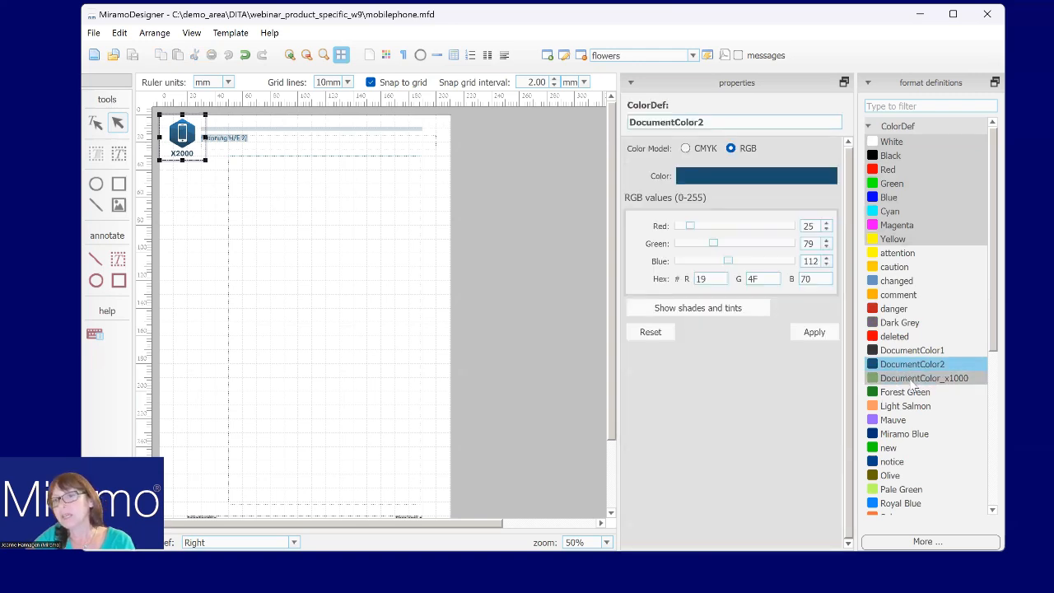
click(915, 380)
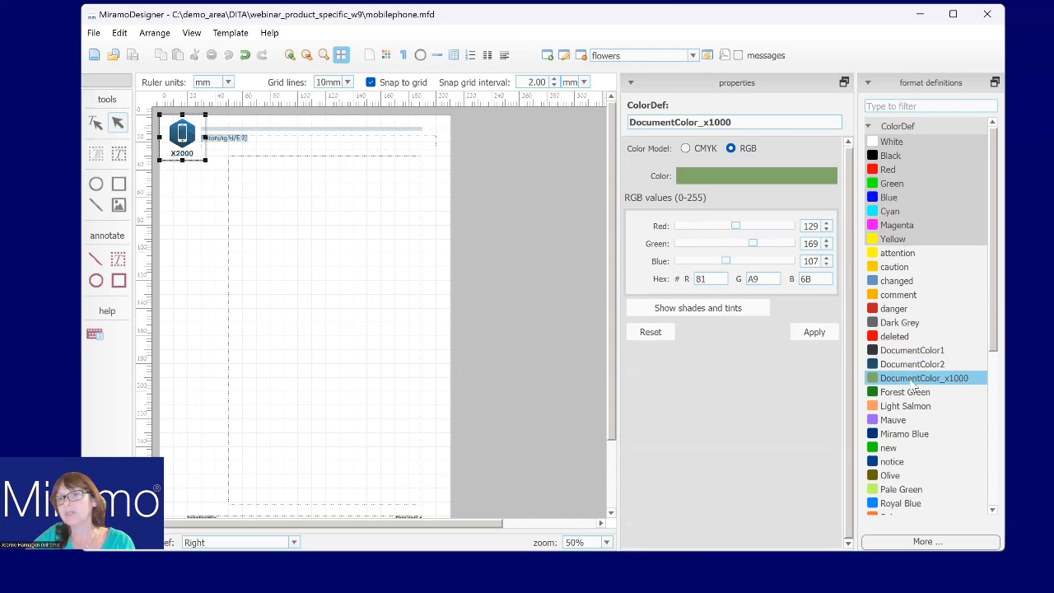
click(867, 126)
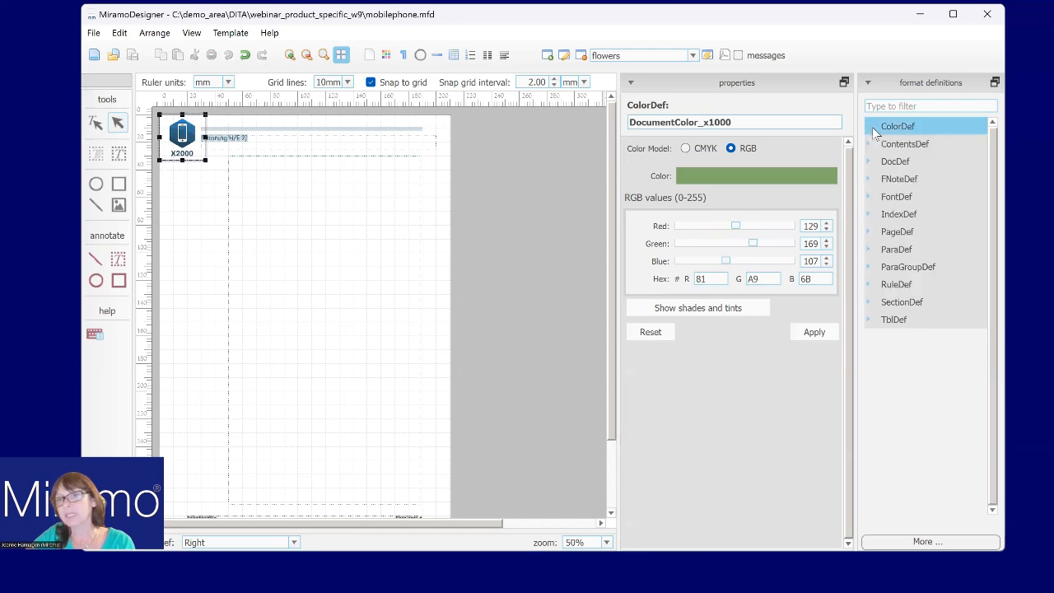
Step: Examine the Cover_x1000 and Cover page definitions for the two product-specific cover layouts
click(878, 232)
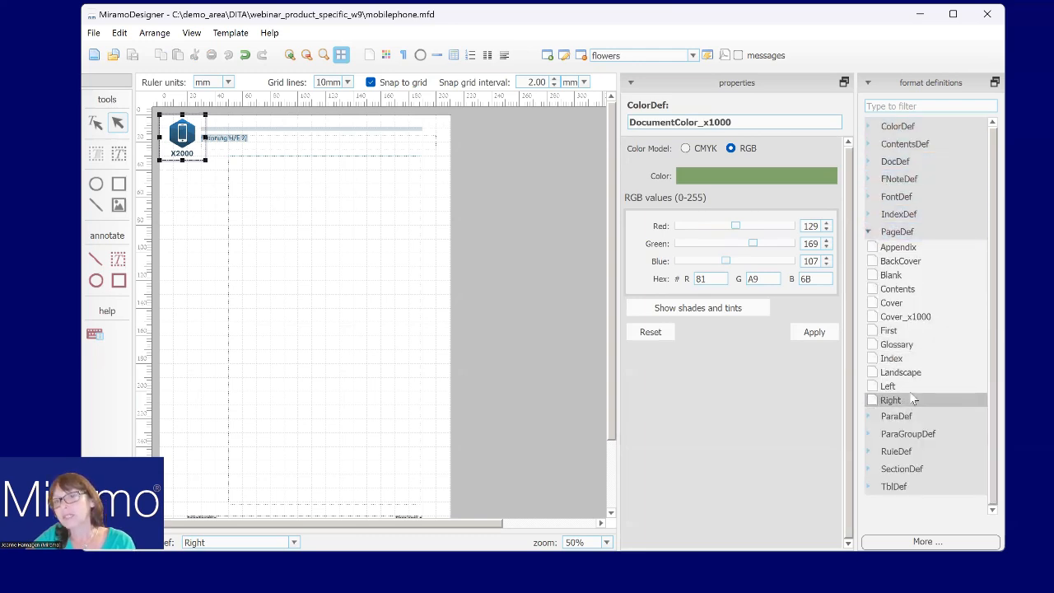
click(899, 317)
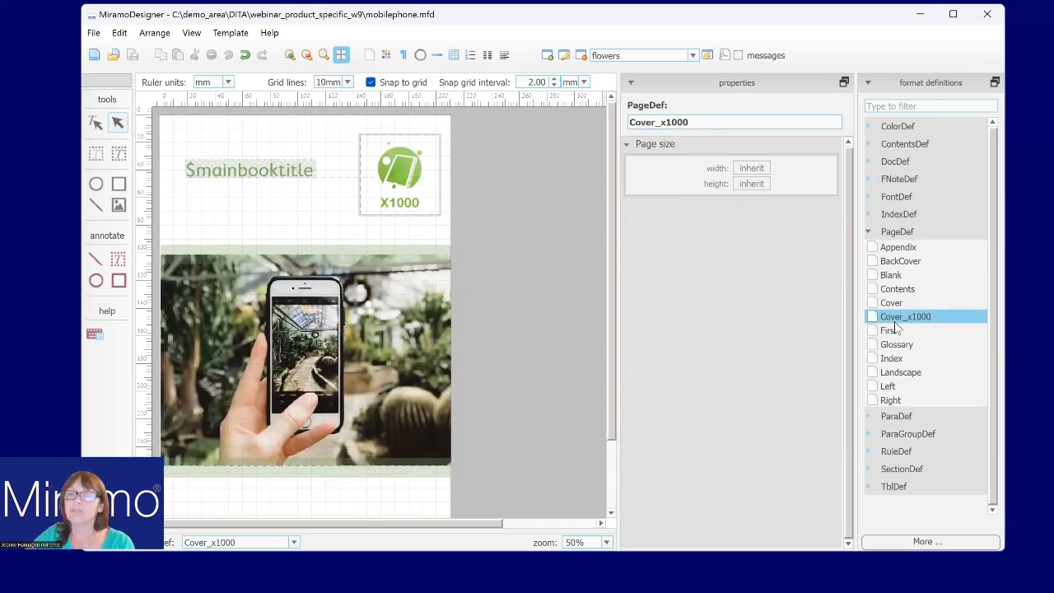
click(885, 303)
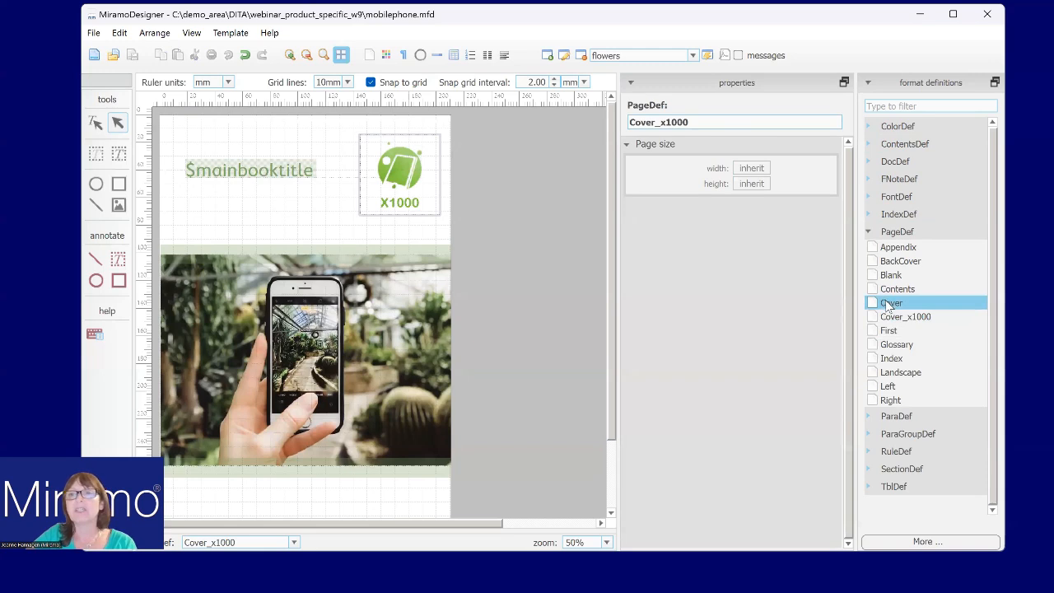
Step: Display the Cover_x1000 page definition and compare it with the cover page of X1000_target.pdf in Adobe Acrobat
click(884, 318)
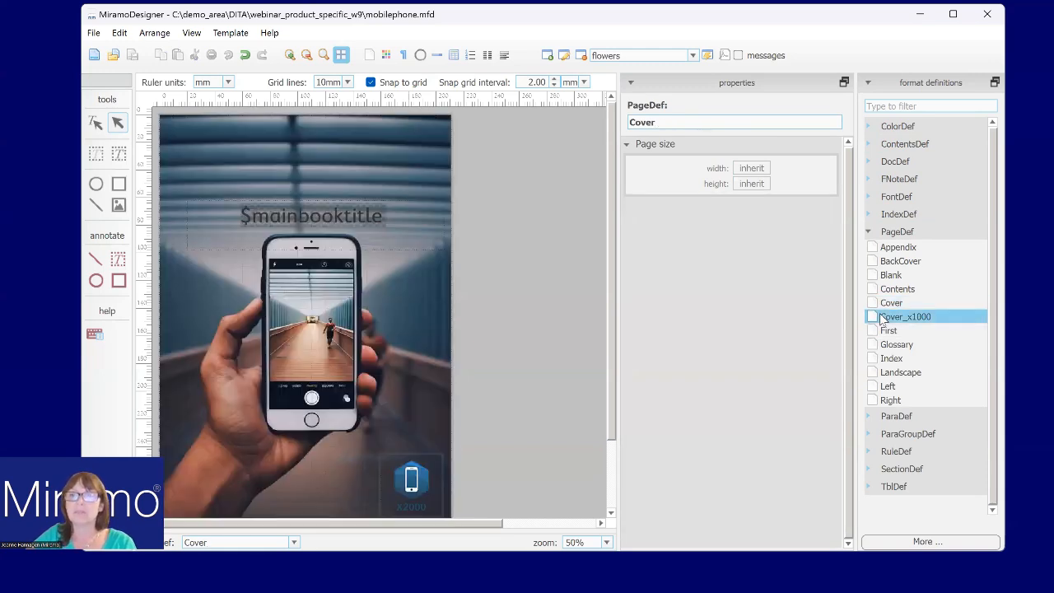
double_click(896, 232)
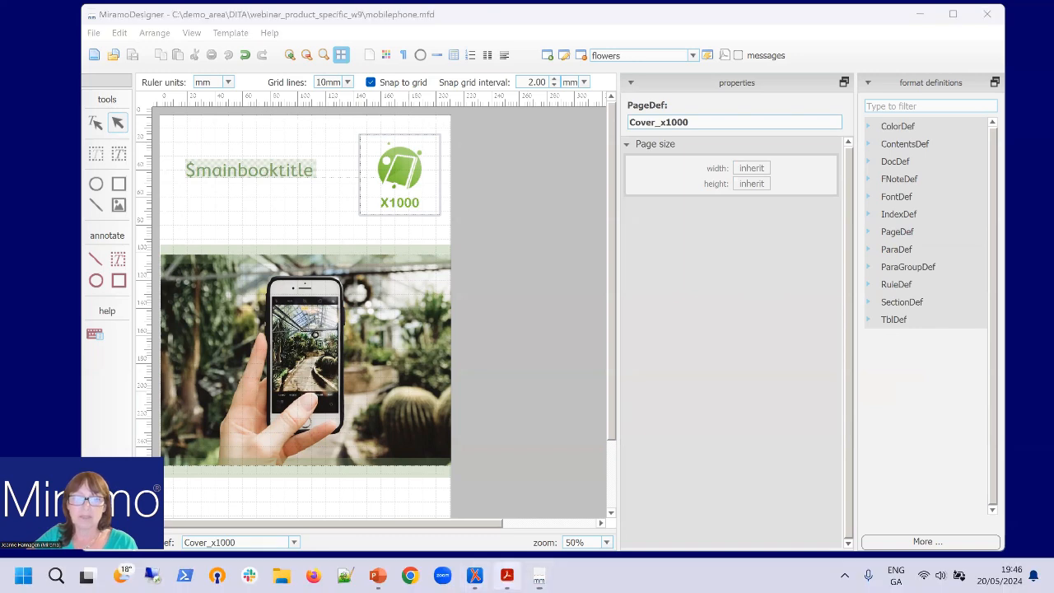
click(507, 574)
click(381, 512)
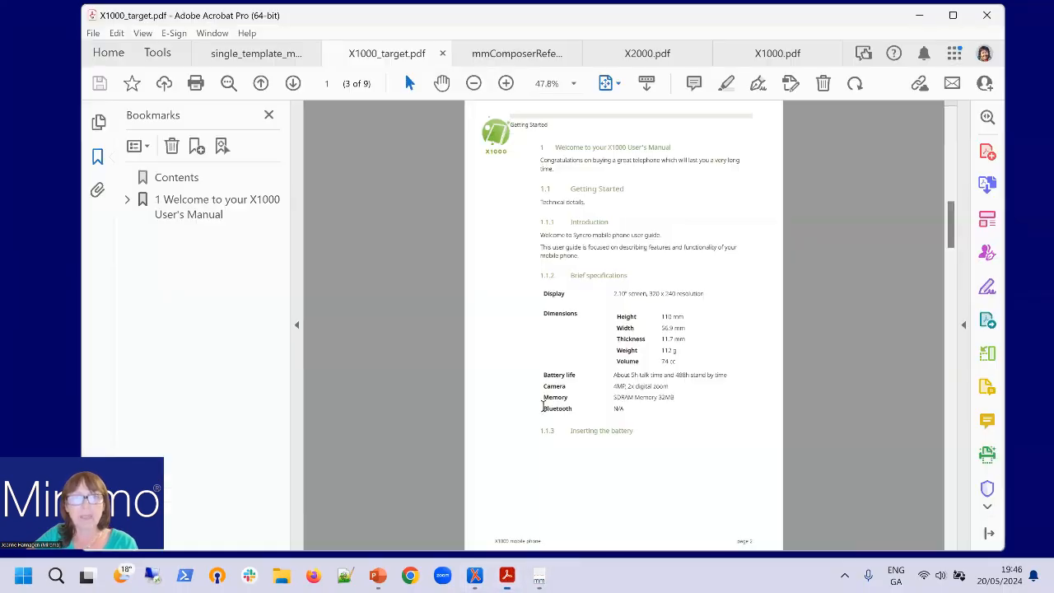
drag(949, 233, 960, 107)
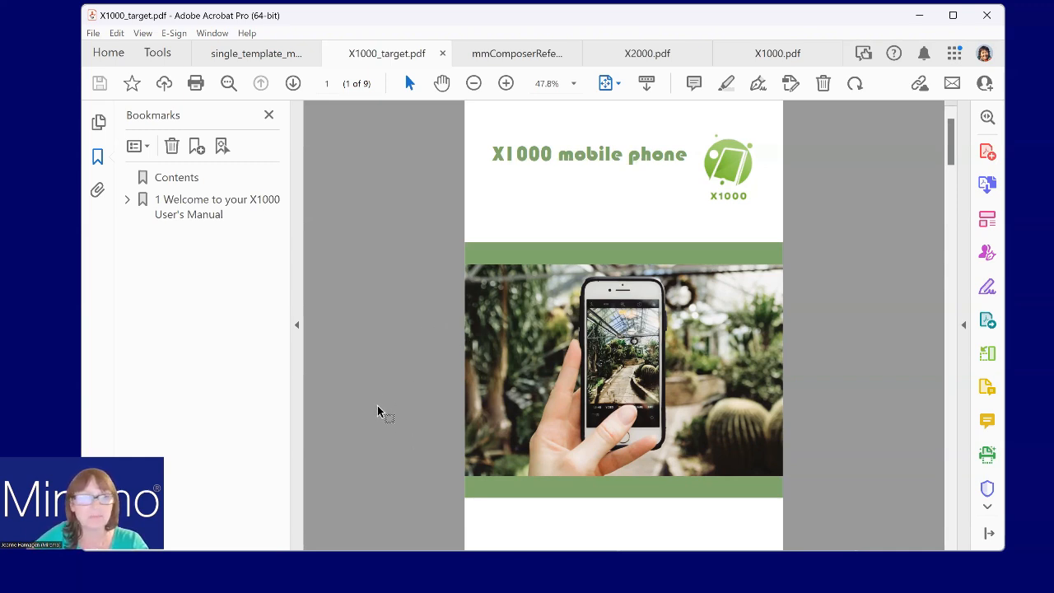
Step: Switch to oXygen XML Editor and examine the Option 1 color and cover section overrides in functionstubs.xsl
click(474, 575)
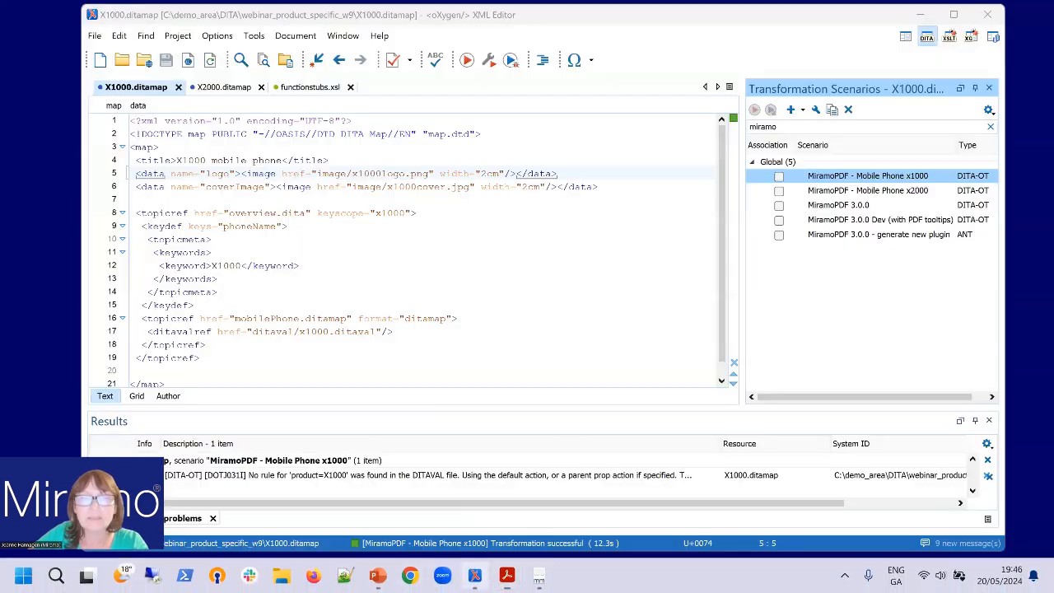
click(310, 87)
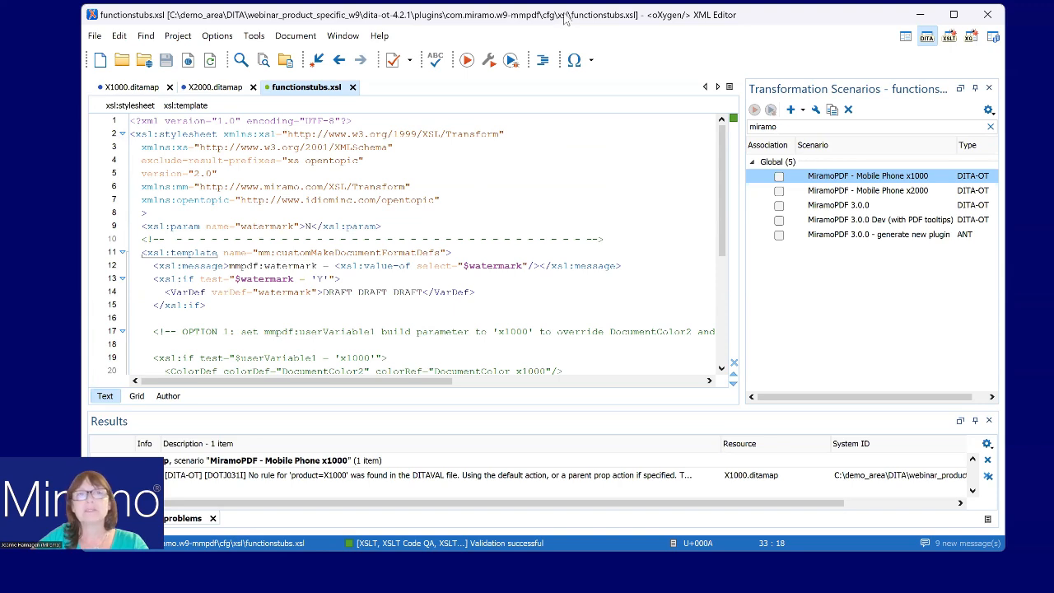
drag(722, 183, 727, 260)
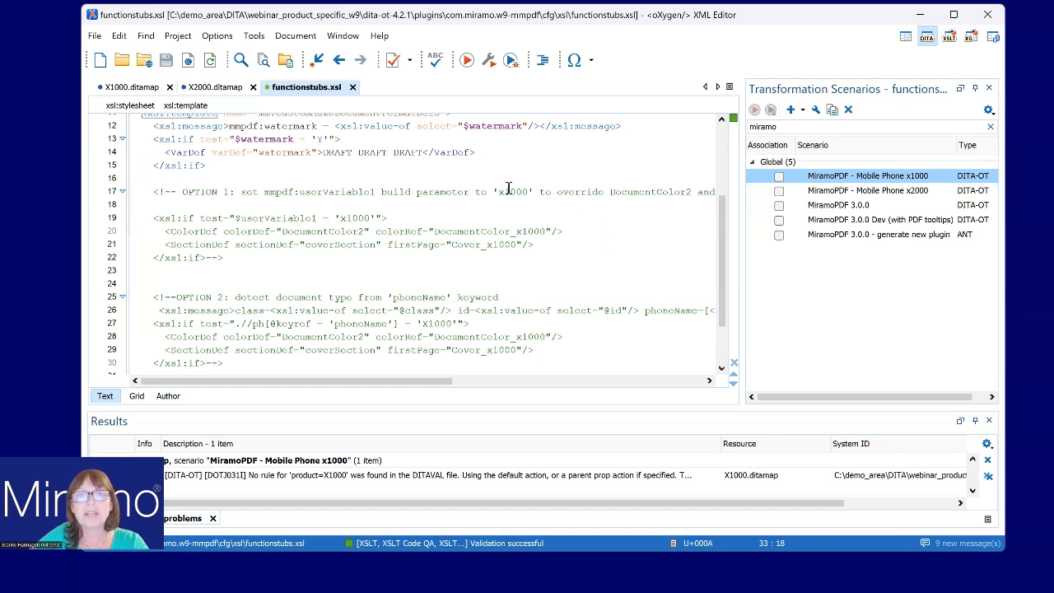
drag(496, 192, 529, 192)
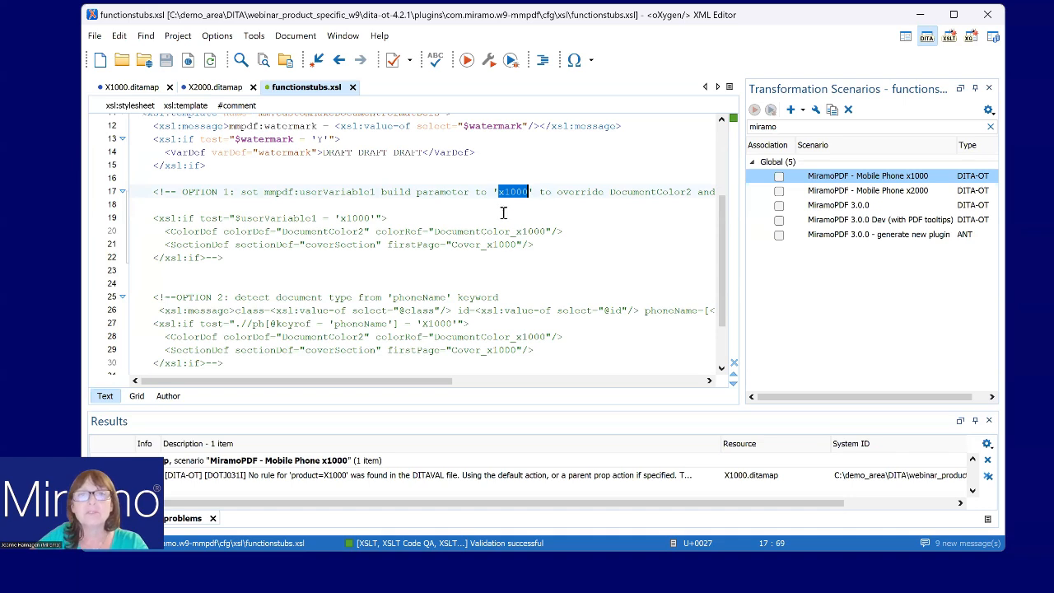
click(304, 231)
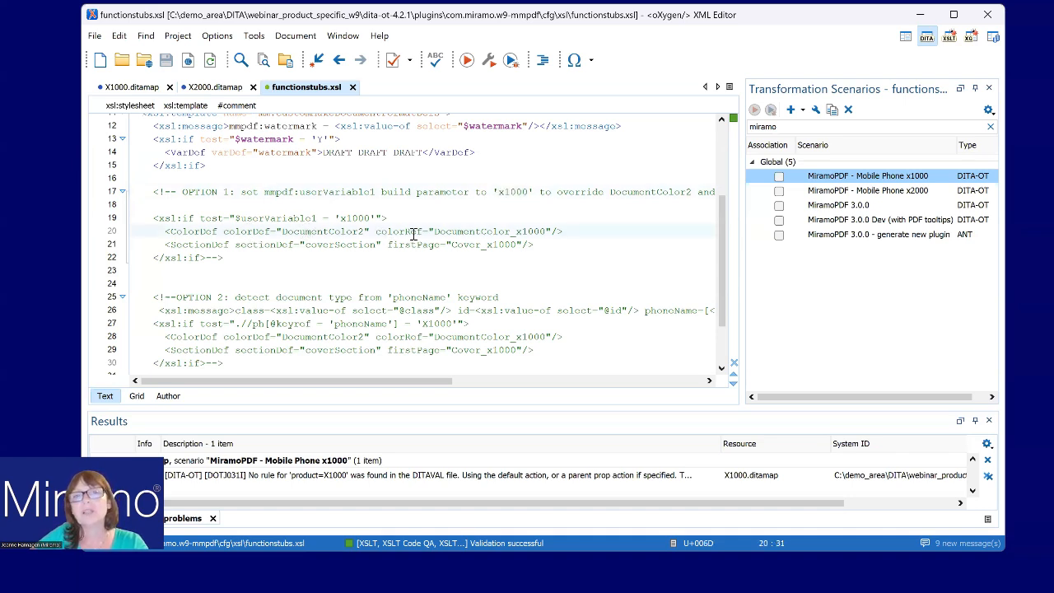
click(475, 231)
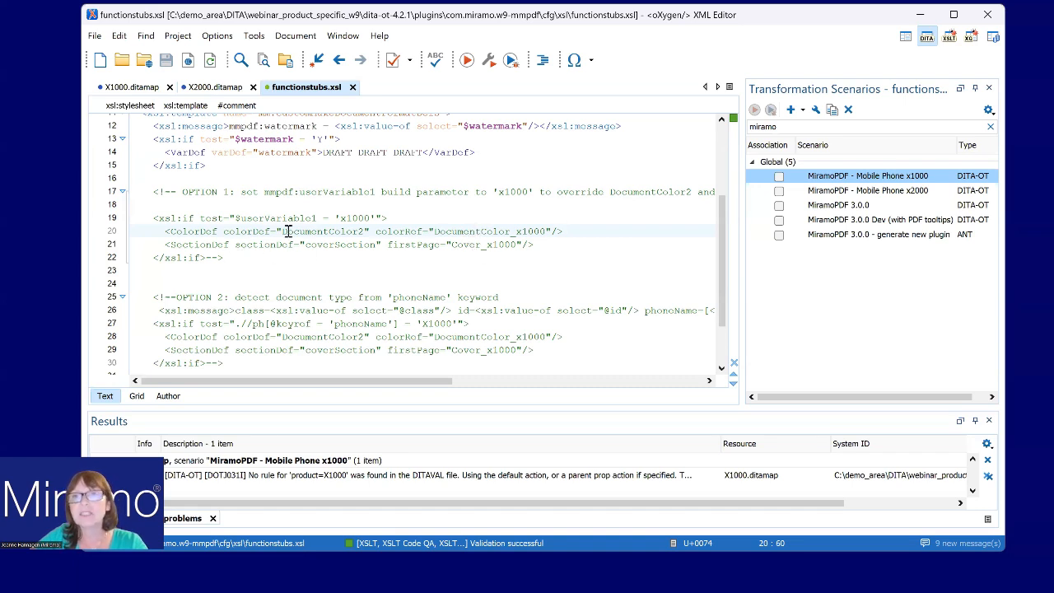
Step: Filter the parameters of the MiramoPDF - Mobile Phone x1000 scenario by "varia" and inspect mmpdf:userVariable1 and mmpdf:userVariable2
right_click(828, 182)
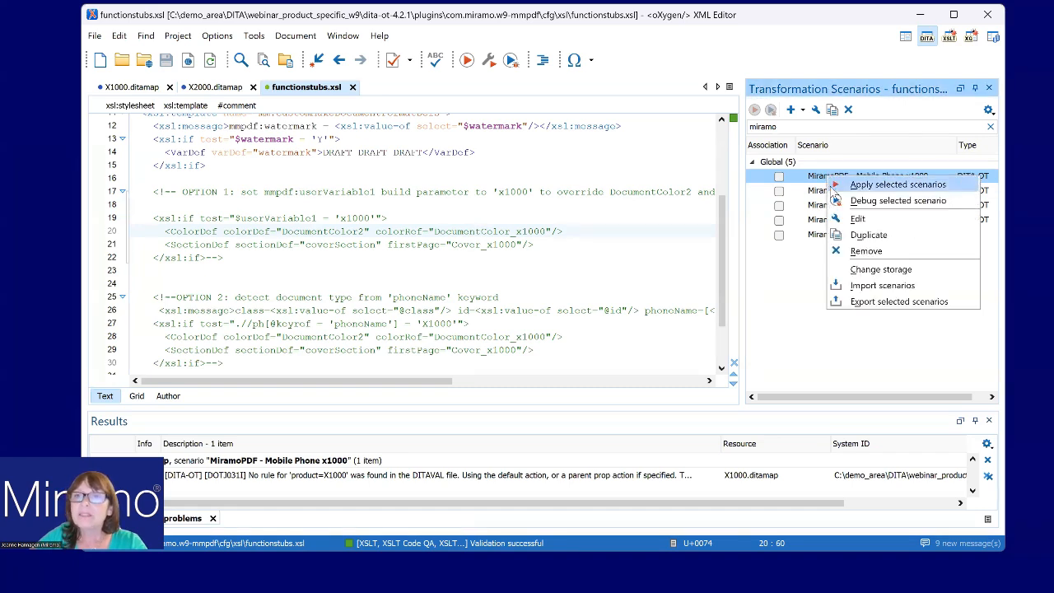
click(847, 220)
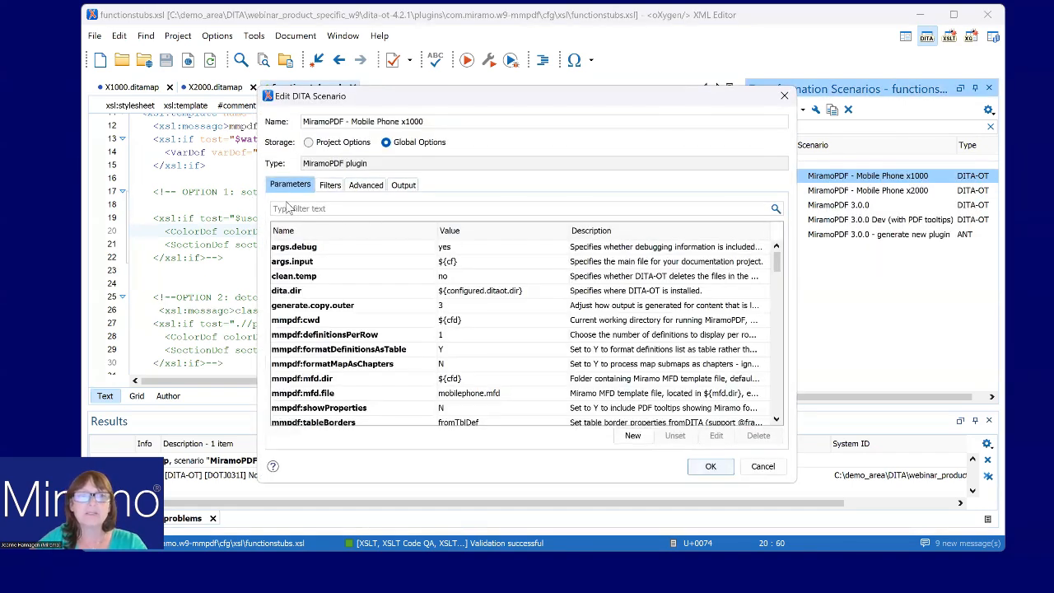
click(298, 208)
text(var)
text(u)
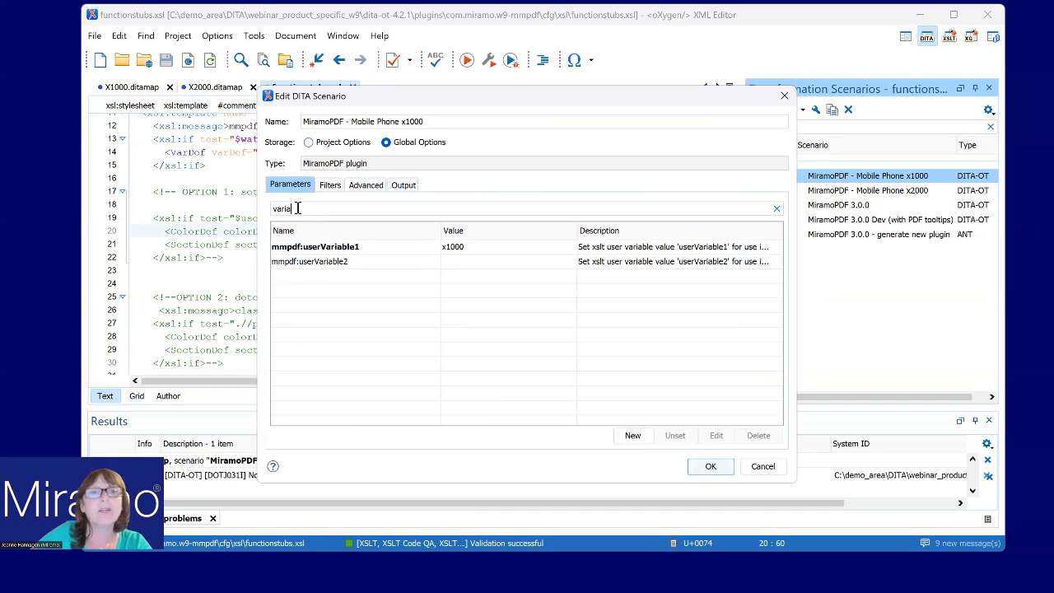
click(335, 252)
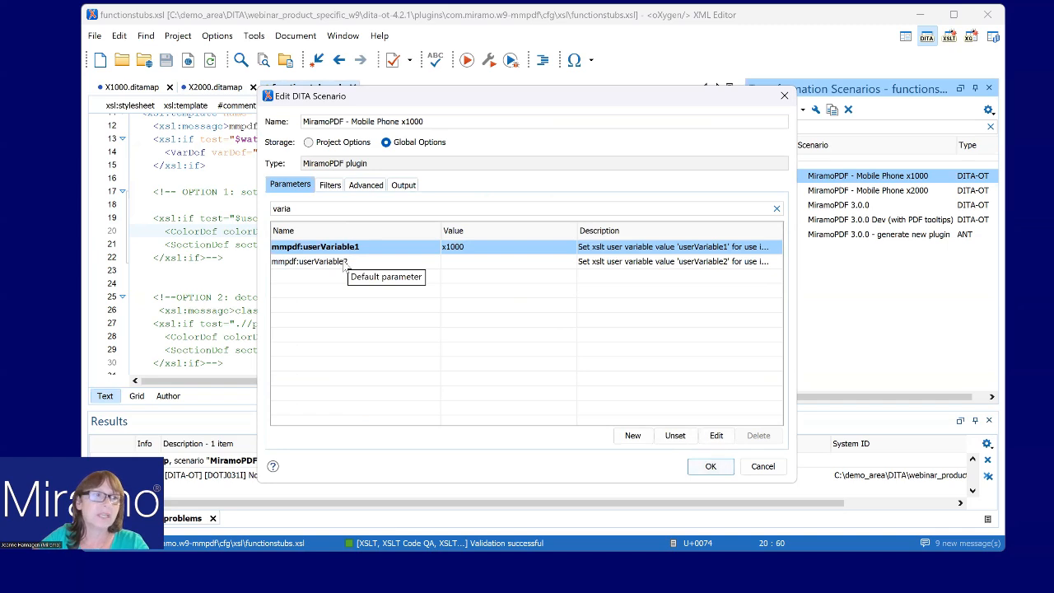
click(344, 262)
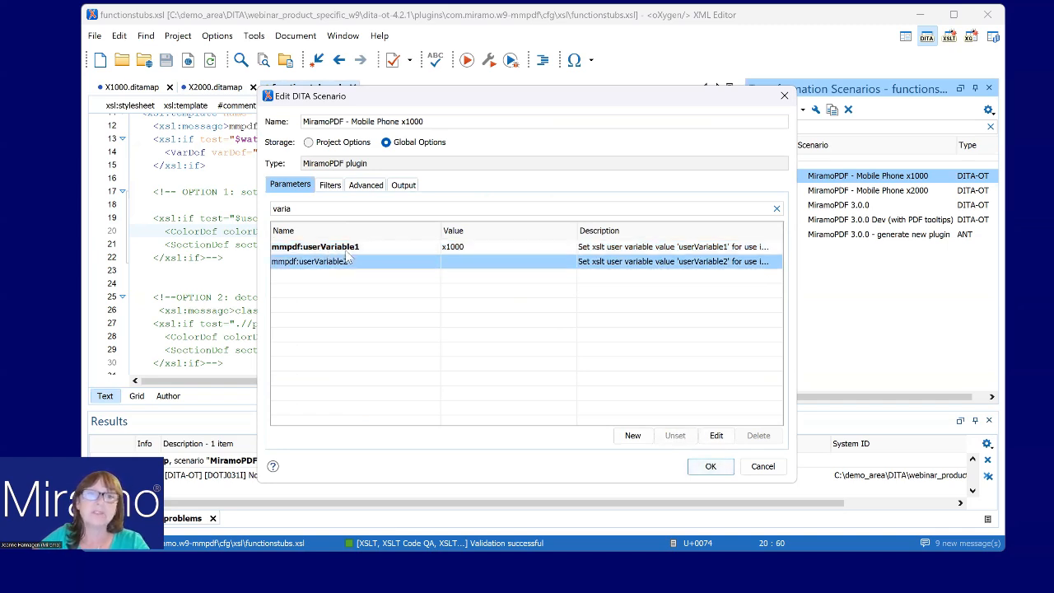
click(452, 248)
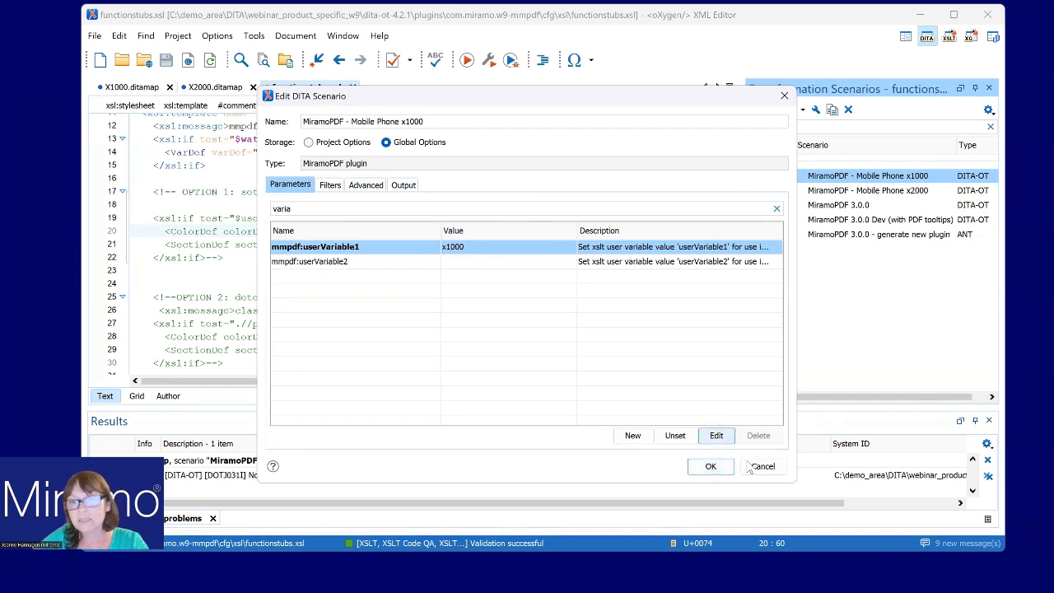
click(710, 467)
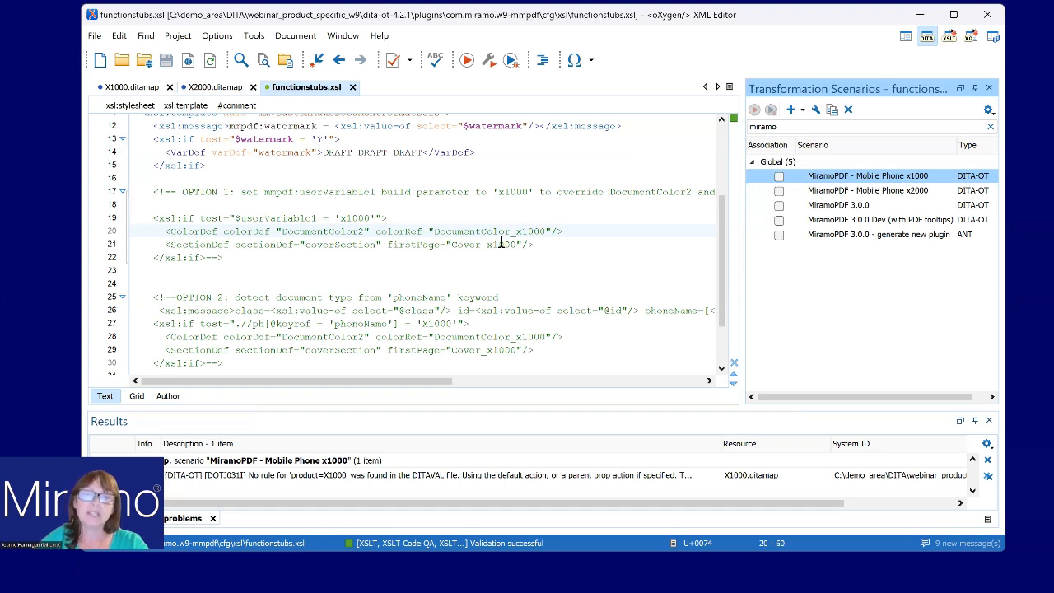
Step: Review the Option 1 xsl:if block against mmpdf:userVariable1 in the MiramoPDF - Mobile Phone x1000 scenario, filtering parameters by "user"
drag(153, 218, 255, 255)
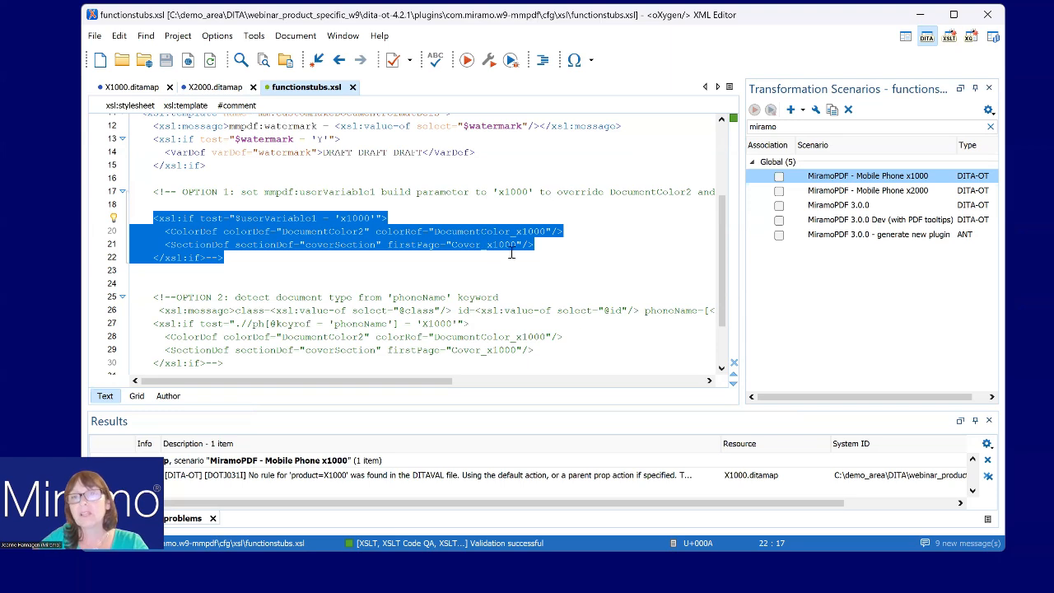
click(854, 178)
right_click(854, 178)
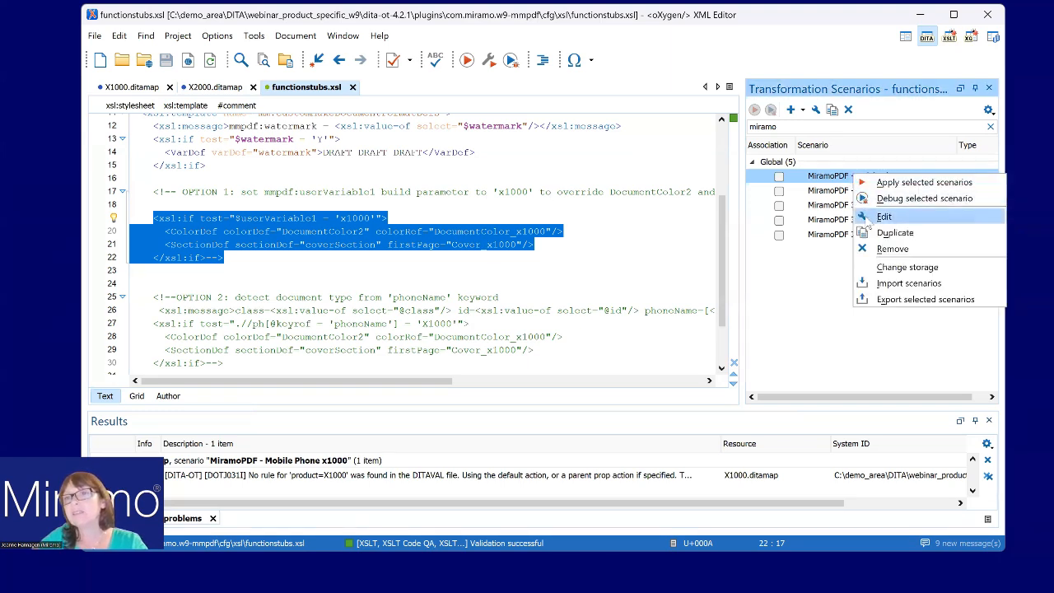
click(875, 217)
click(316, 207)
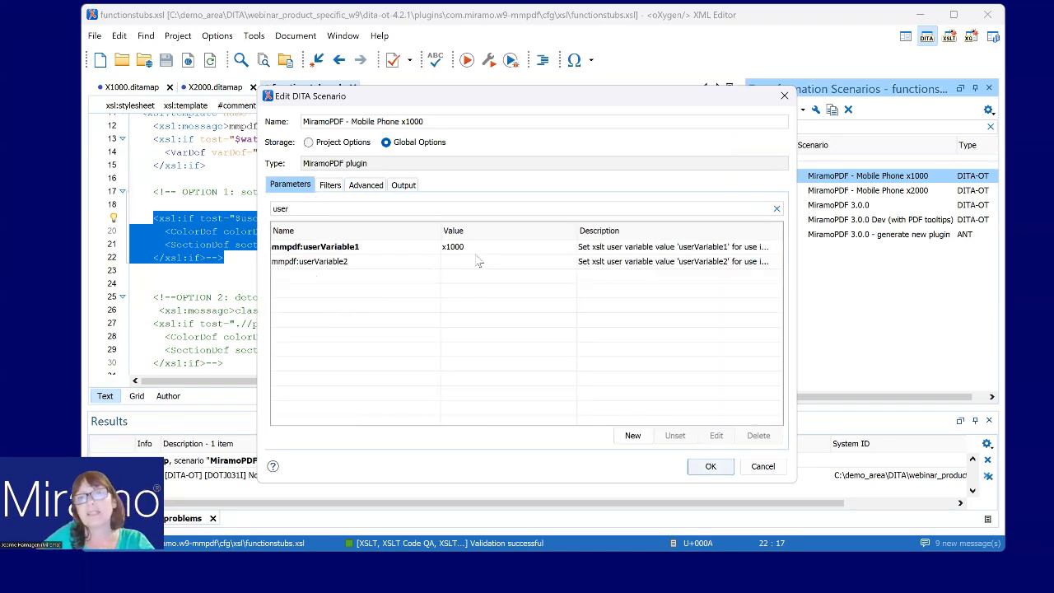
click(479, 249)
click(711, 466)
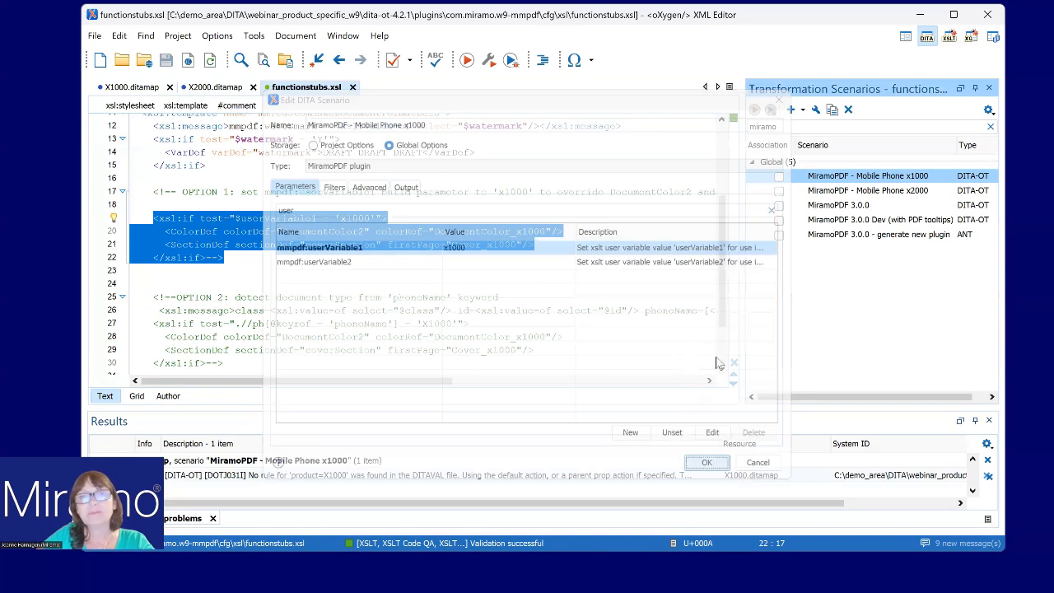
Step: Activate the Option 1 xsl:if block by moving the closing --> to the end of the Option 1 description line, and save functionstubs.xsl
drag(241, 258, 205, 260)
right_click(208, 260)
click(245, 262)
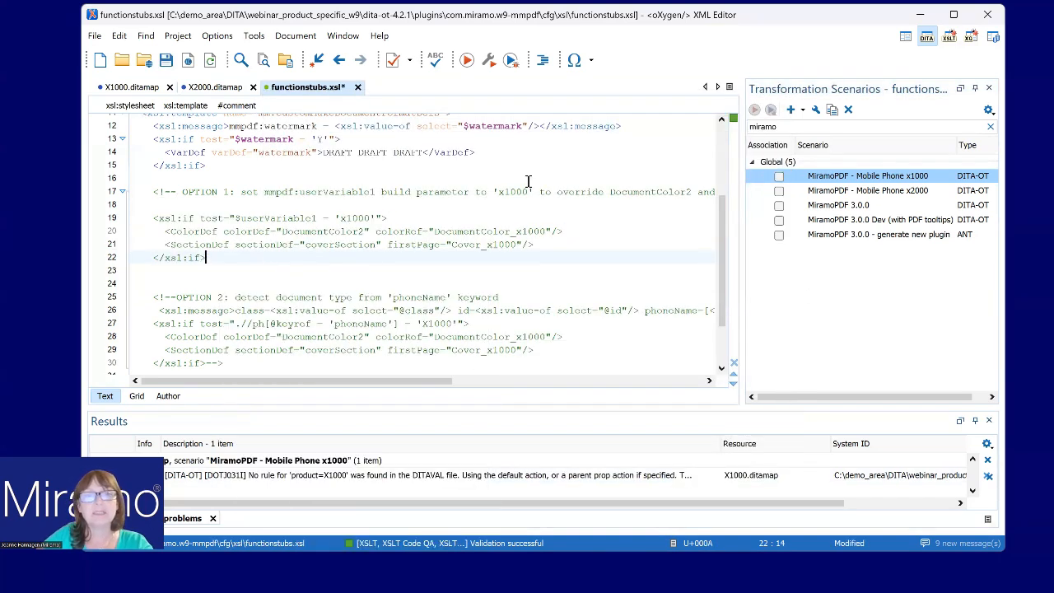
click(580, 365)
click(445, 192)
right_click(444, 193)
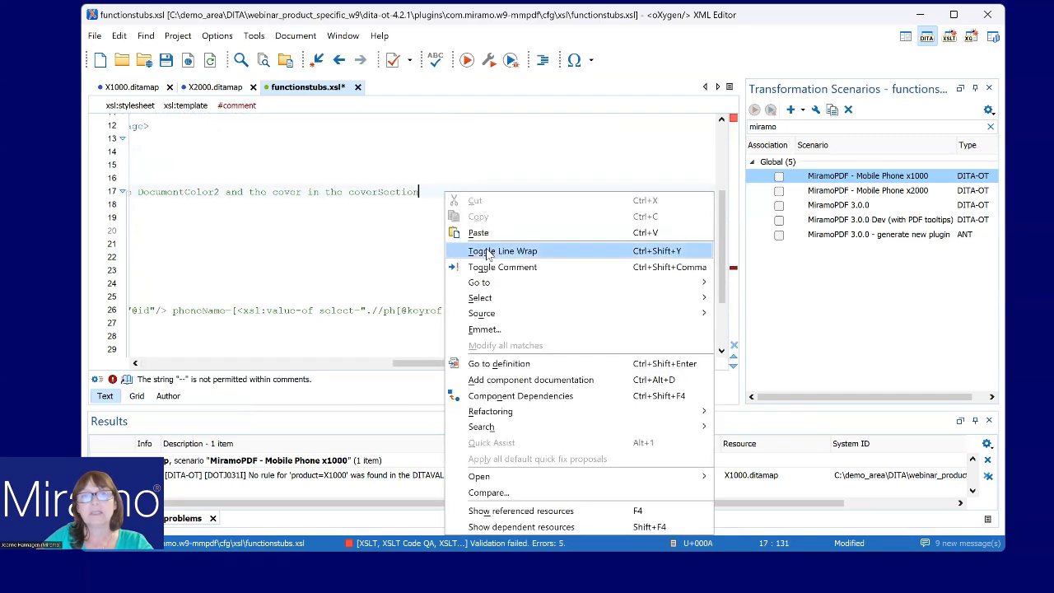
click(465, 233)
drag(418, 363, 164, 364)
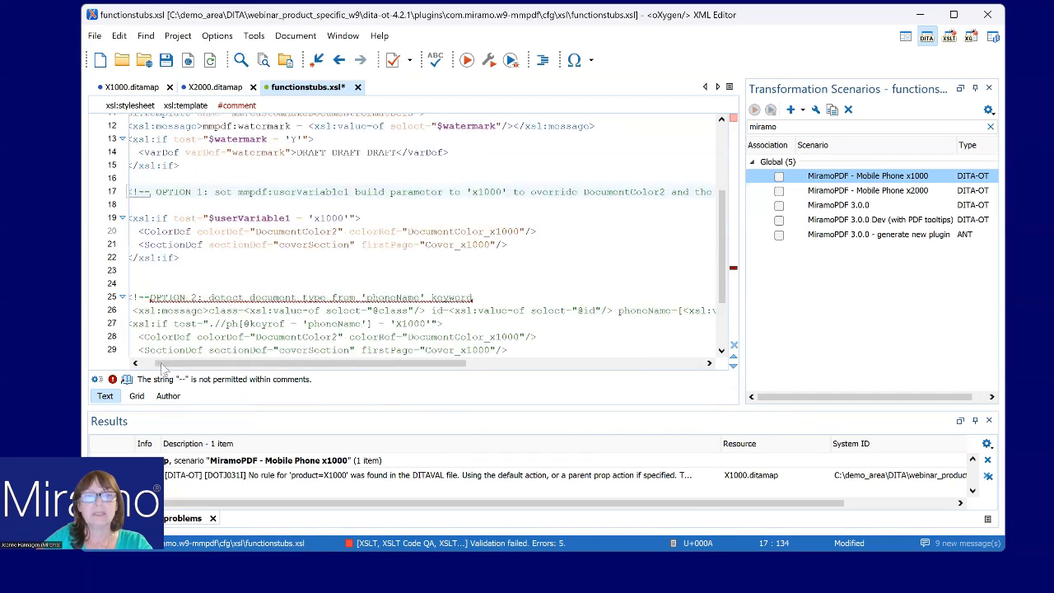
click(165, 62)
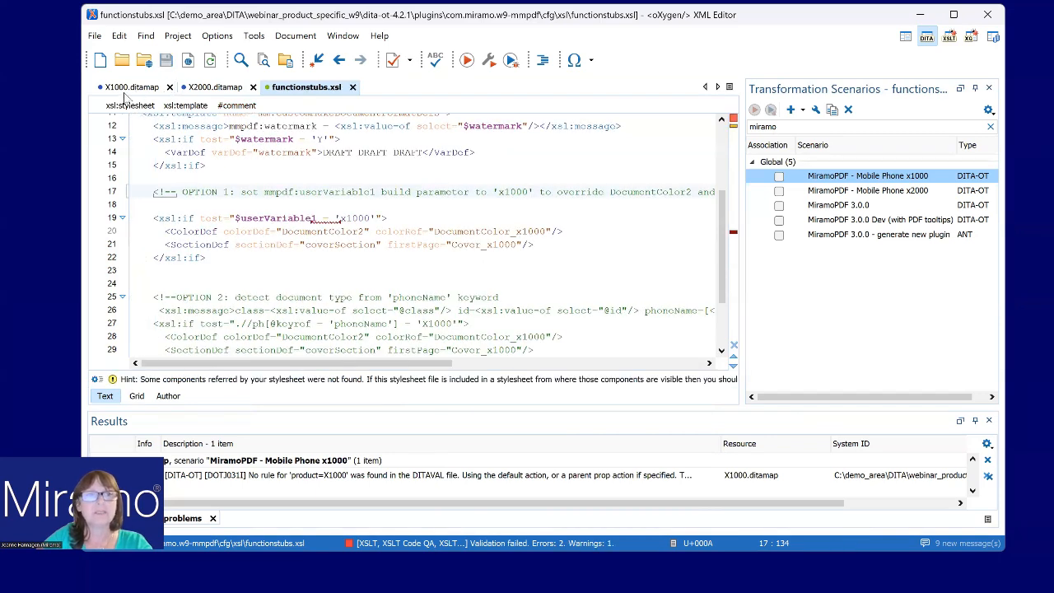
Step: Run the MiramoPDF - Mobile Phone x1000 transformation on X1000.ditamap and close X1000.pdf in Adobe Acrobat
click(127, 87)
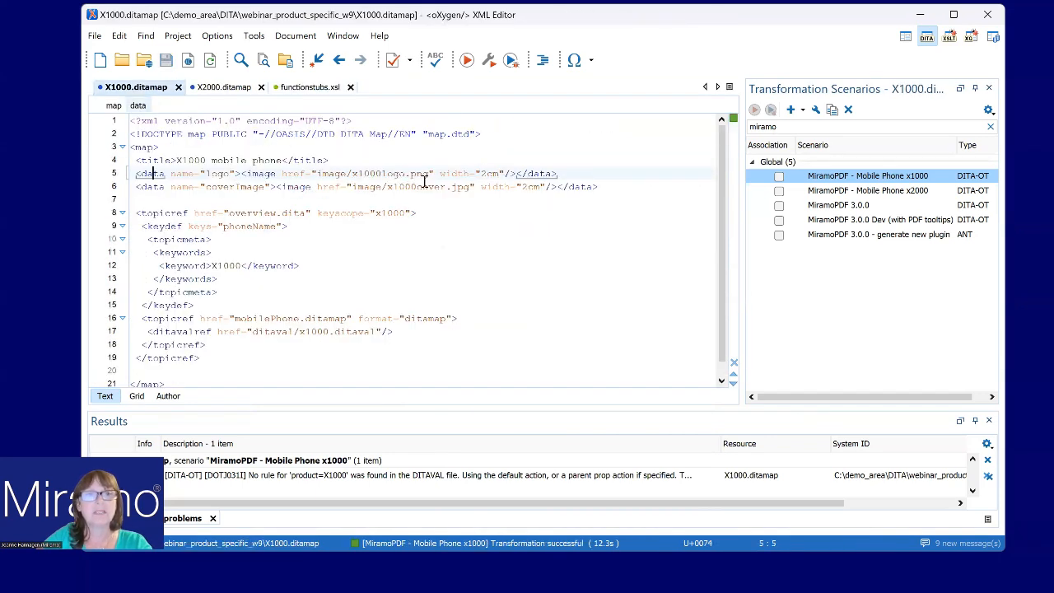
double_click(840, 177)
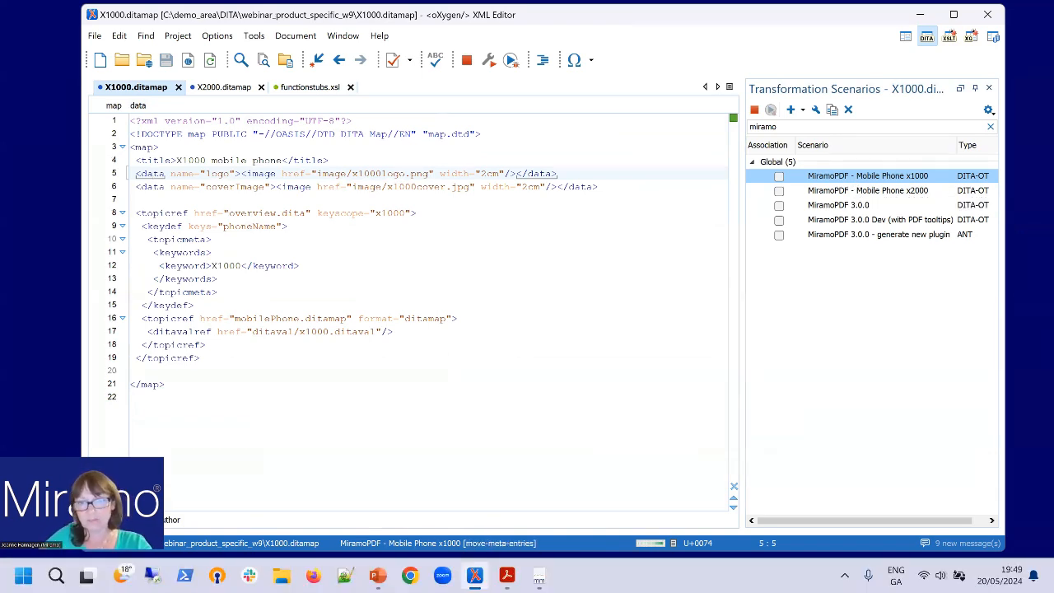
click(507, 575)
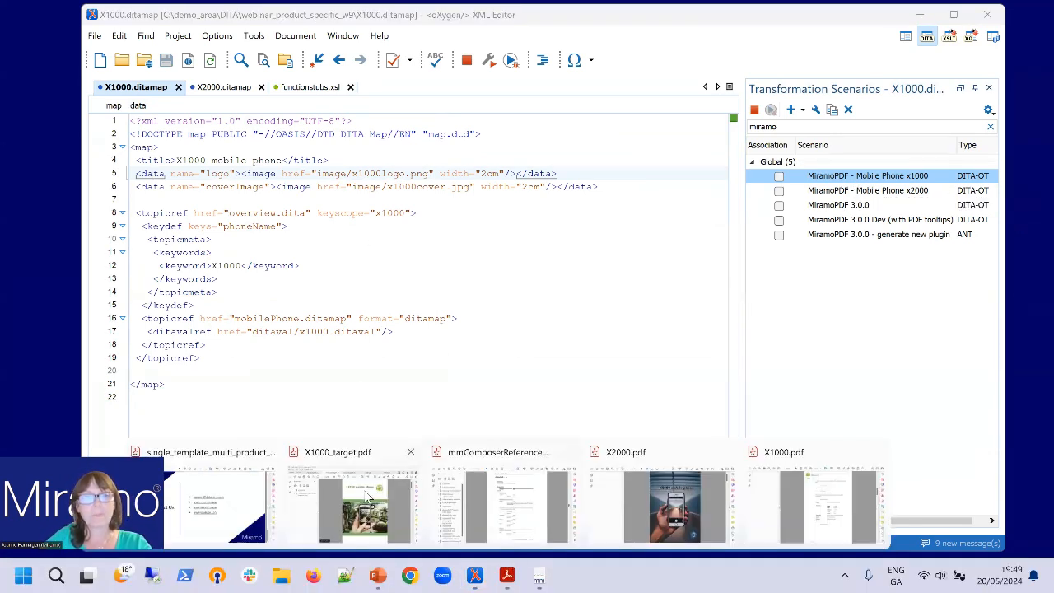
click(362, 492)
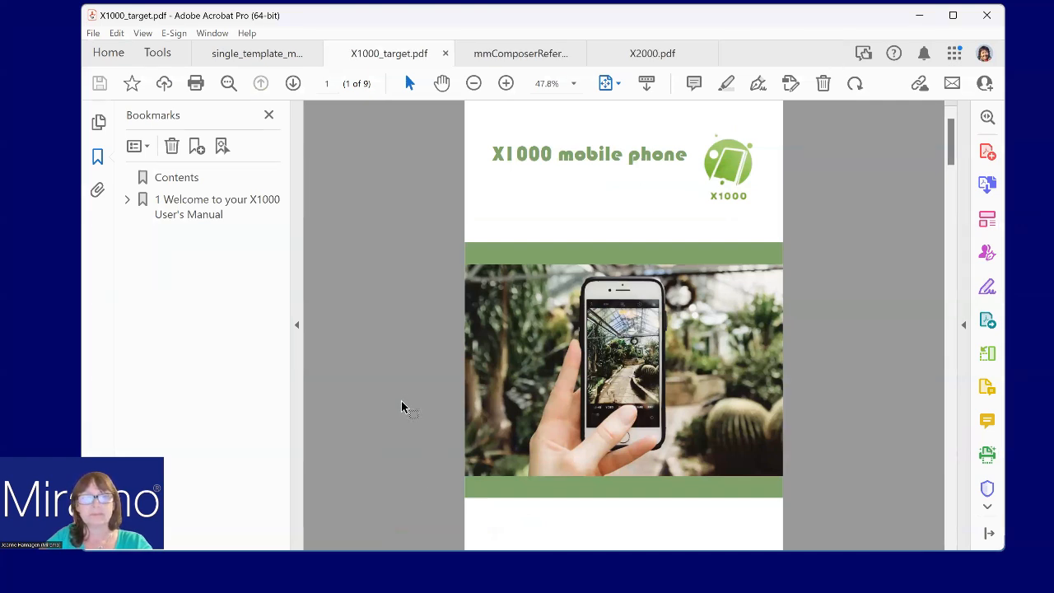
mouse_move(507, 576)
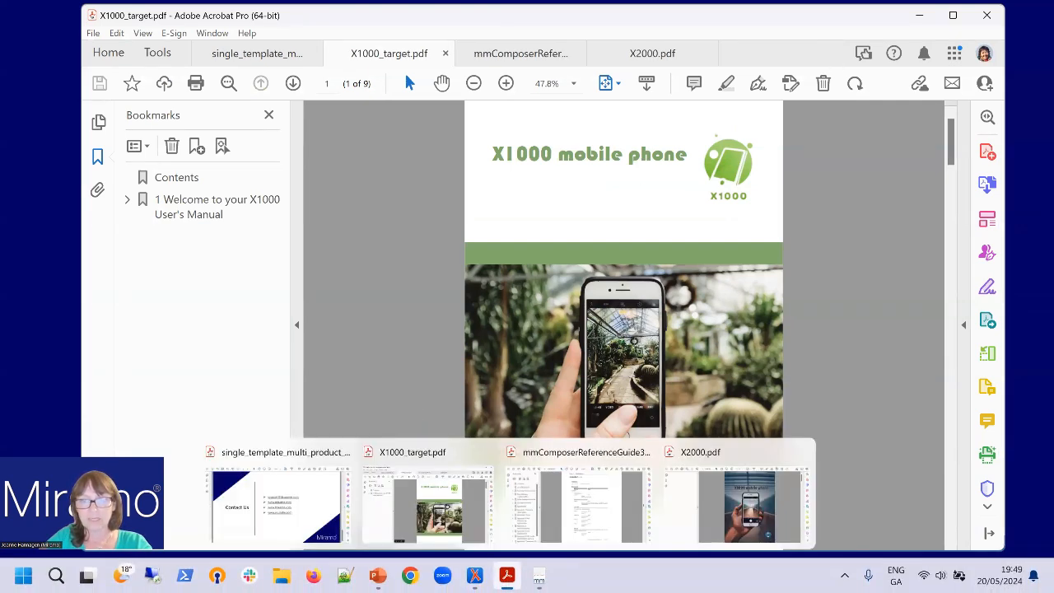
Step: Switch back to oXygen XML Editor, rerun the MiramoPDF - Mobile Phone x1000 transformation, and show the whole cover page of X1000.pdf
click(474, 575)
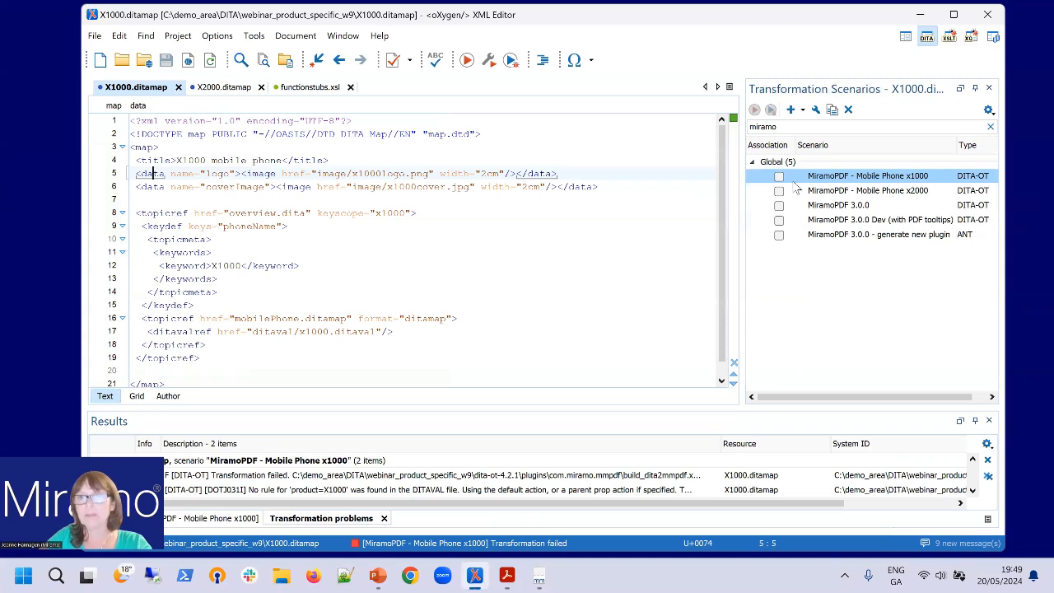
double_click(840, 178)
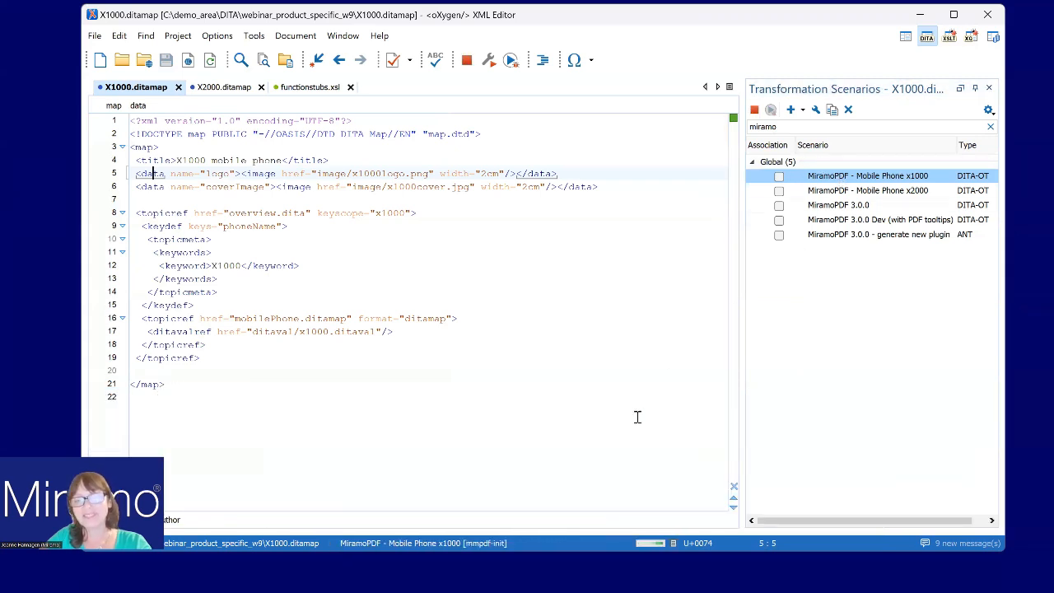
mouse_move(507, 575)
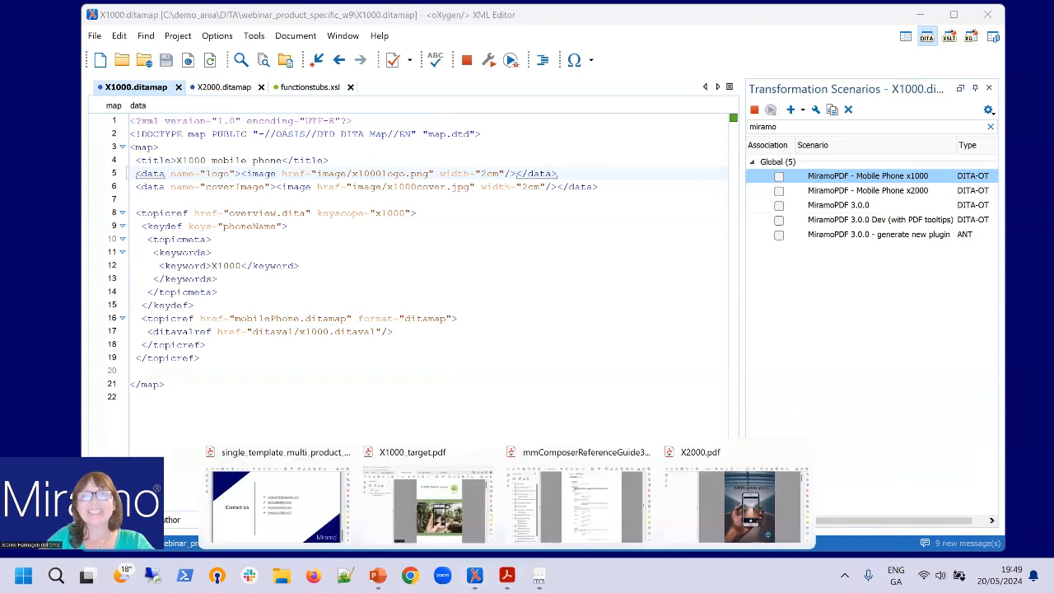
click(679, 395)
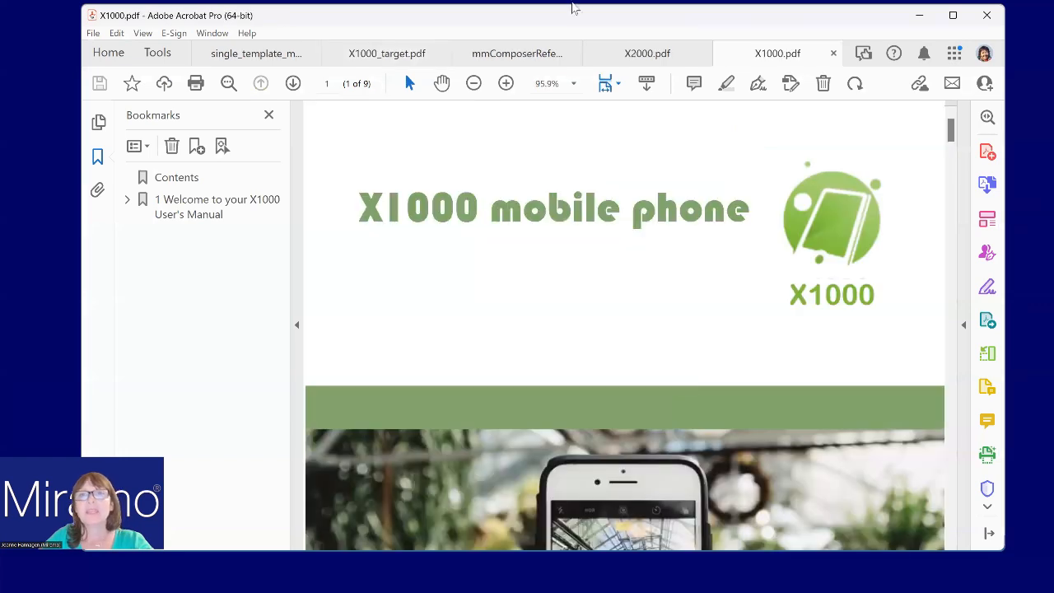
click(619, 83)
click(644, 129)
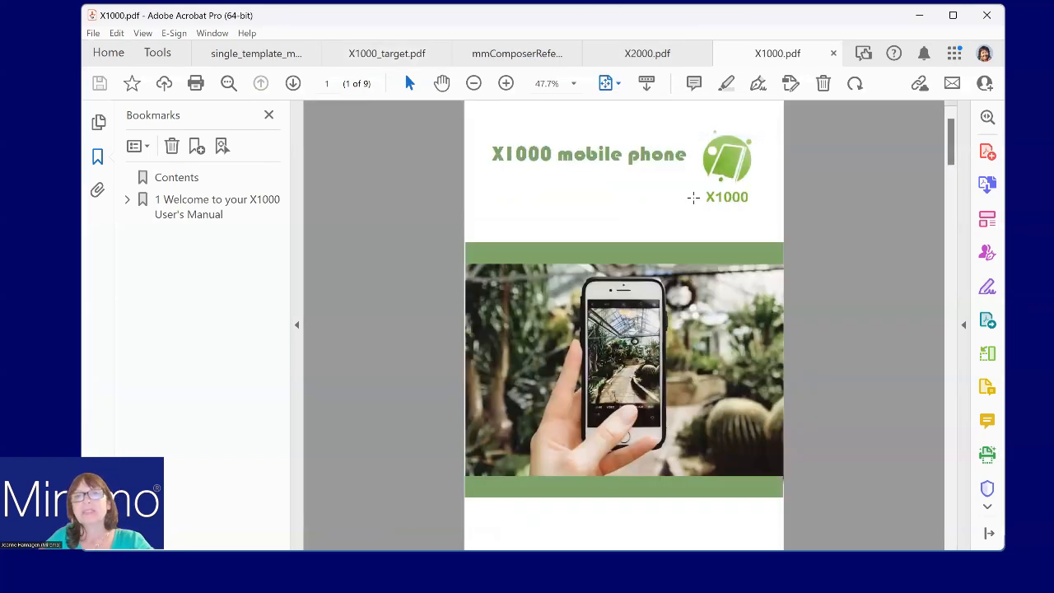
Step: Compare the cover of X1000.pdf with X1000_target.pdf, and check the Contents page of X1000.pdf
click(390, 54)
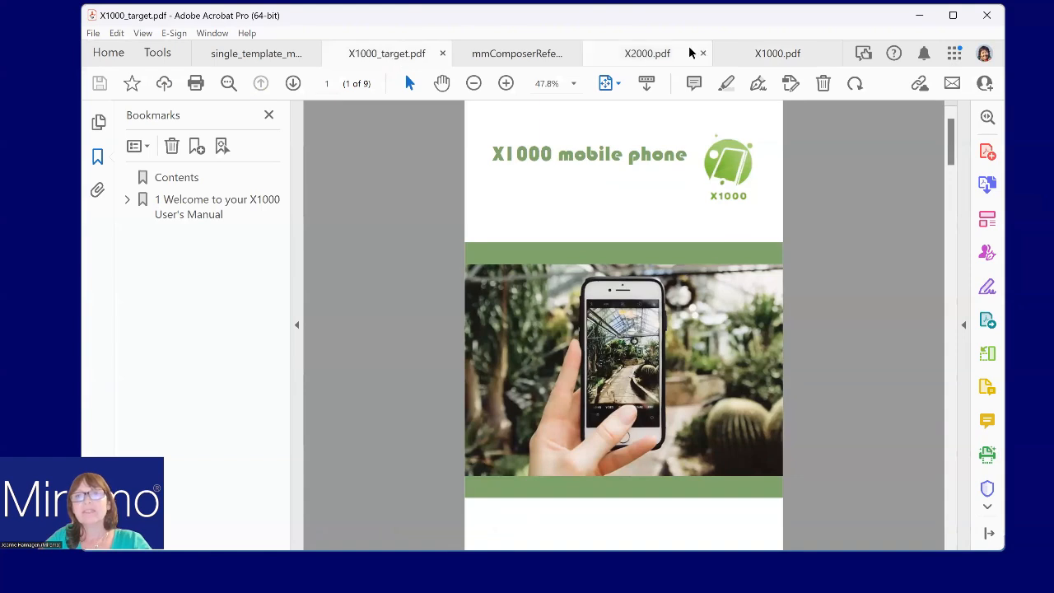
click(776, 57)
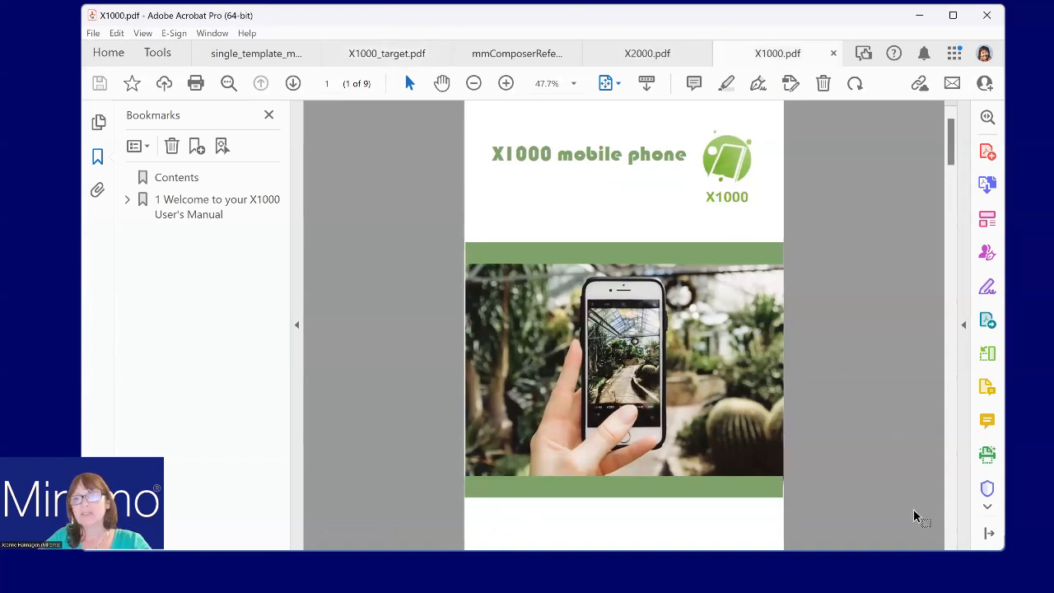
click(948, 509)
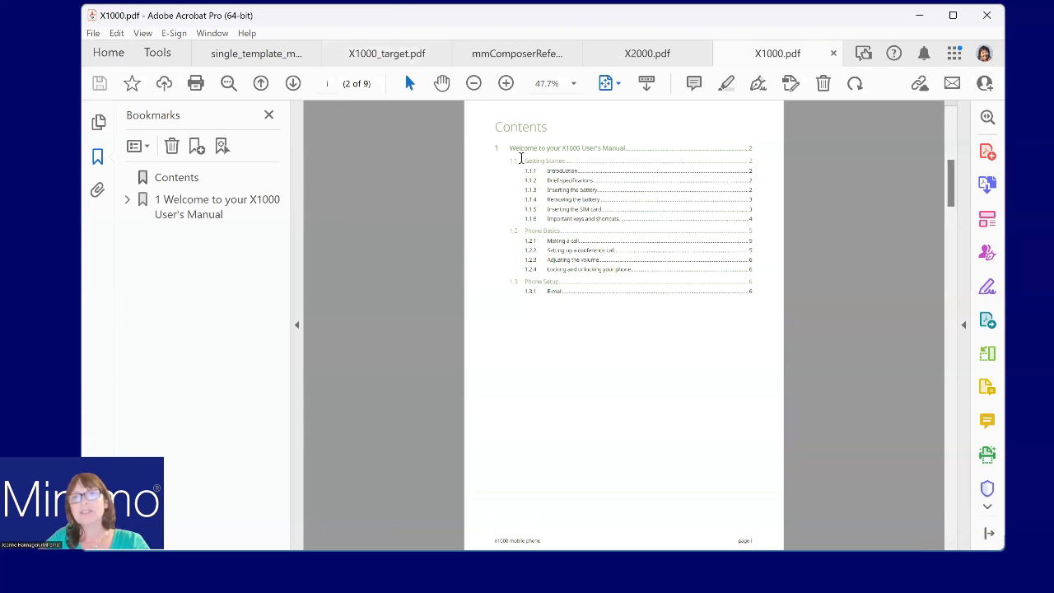
drag(951, 183, 951, 139)
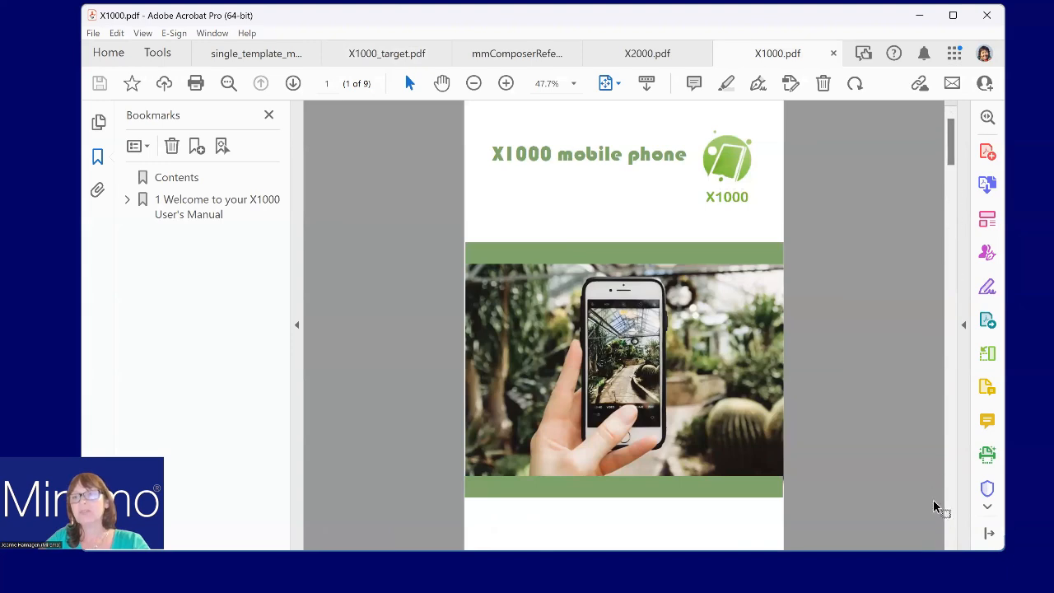
Step: Page through X1000.pdf to its last page to check the header logo and heading colors, and close the file
click(948, 518)
click(948, 521)
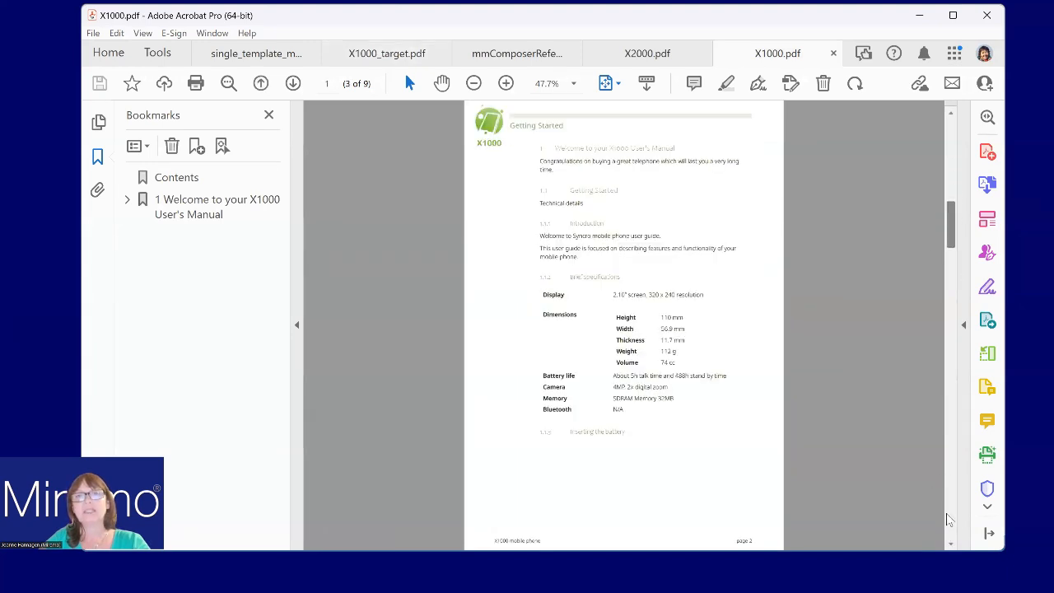
click(948, 520)
click(948, 536)
click(958, 531)
click(957, 531)
click(957, 517)
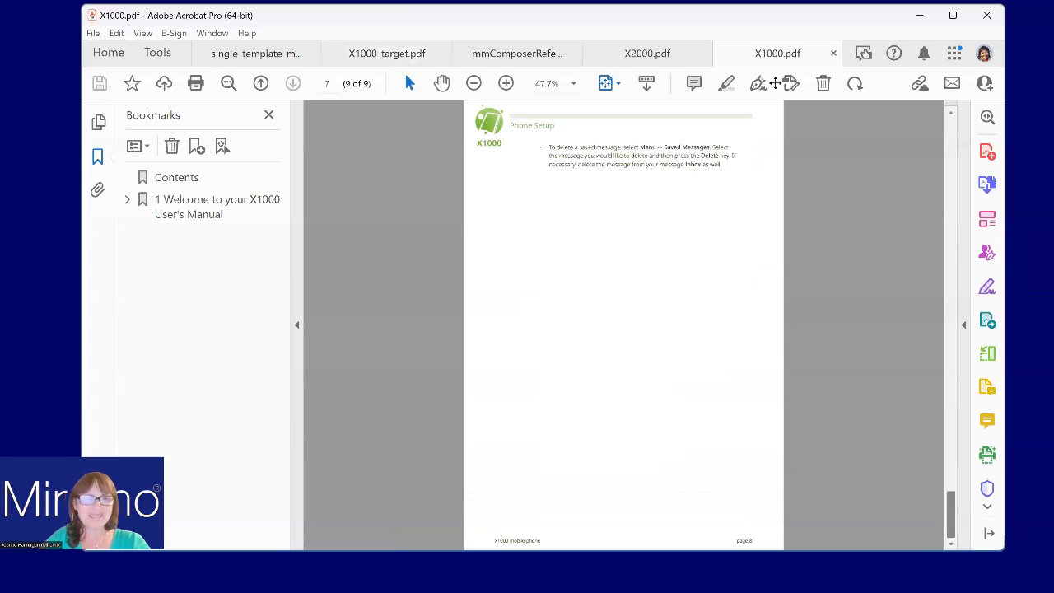
click(833, 53)
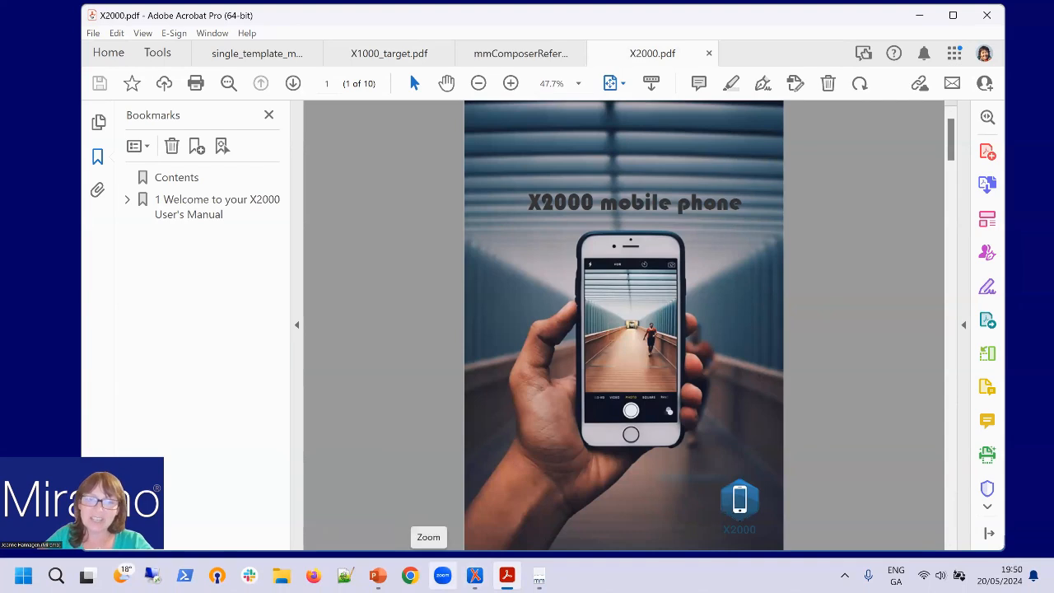
Step: Switch to oXygen XML Editor and look at the build parameters of the MiramoPDF - Mobile Phone x1000 scenario without changing them
click(474, 575)
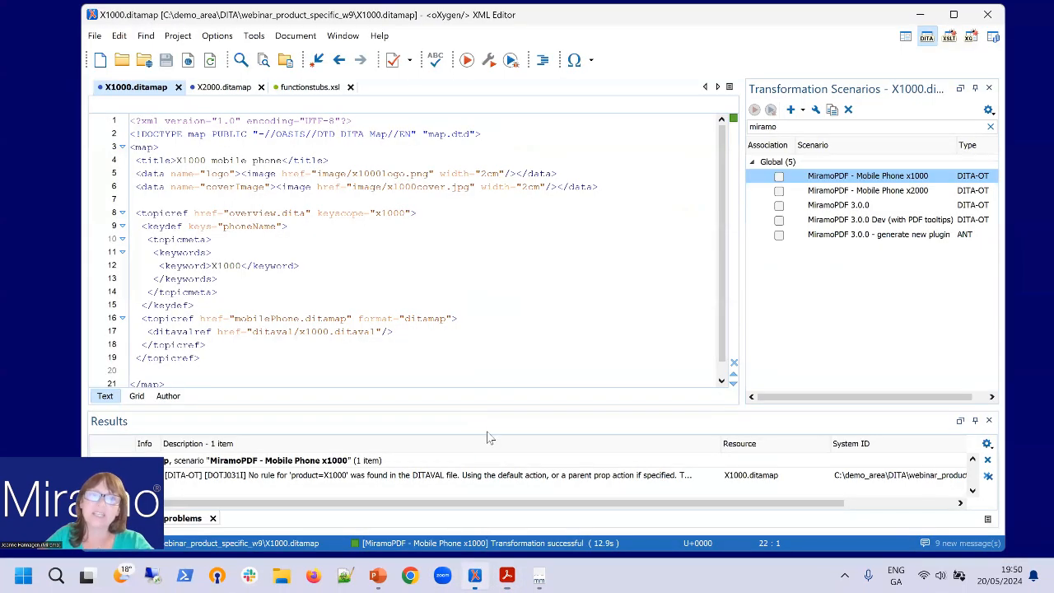
click(842, 179)
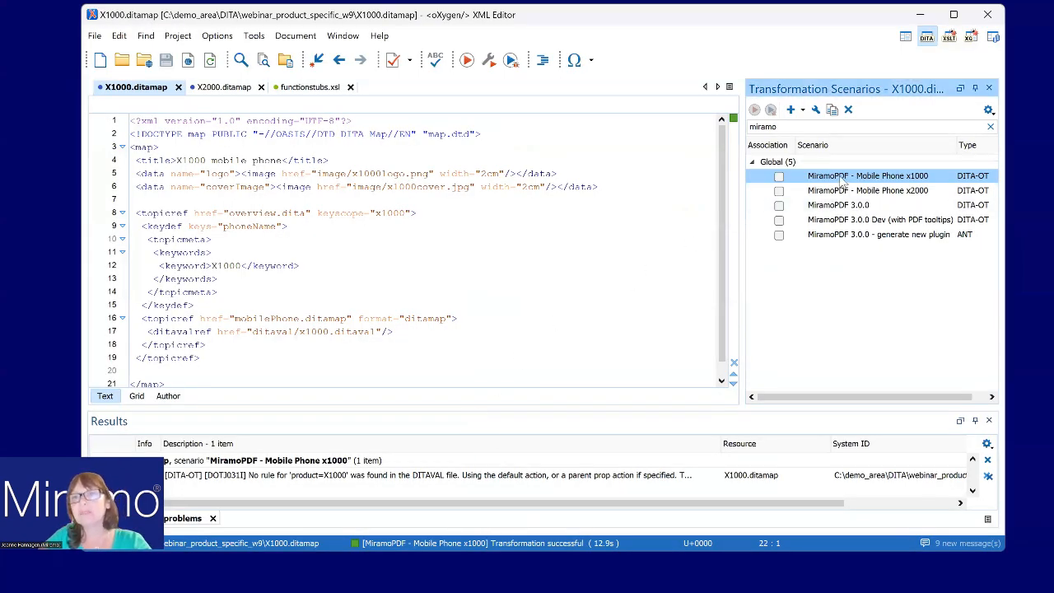
right_click(822, 177)
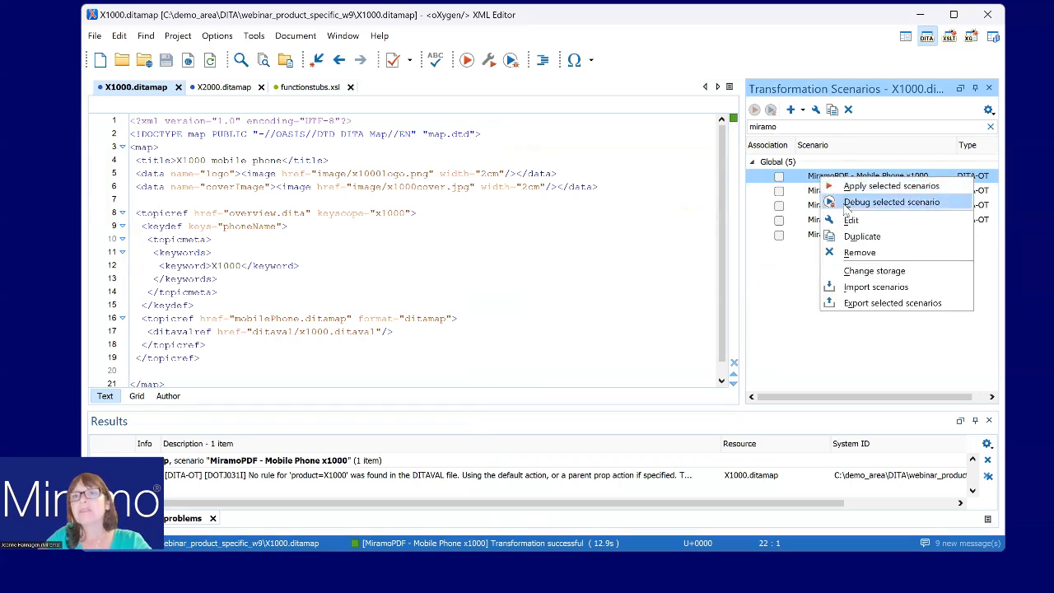
click(839, 219)
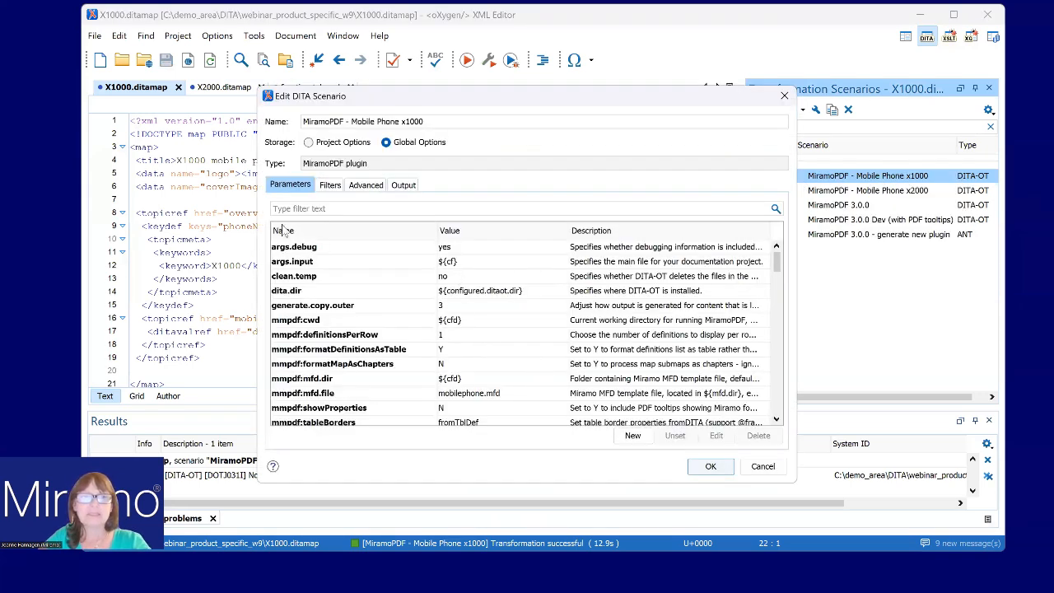
click(783, 96)
Step: Comment out the Option 1 block in functionstubs.xsl by moving the closing --> from its description line to after </xsl:if>, and save the file
click(320, 88)
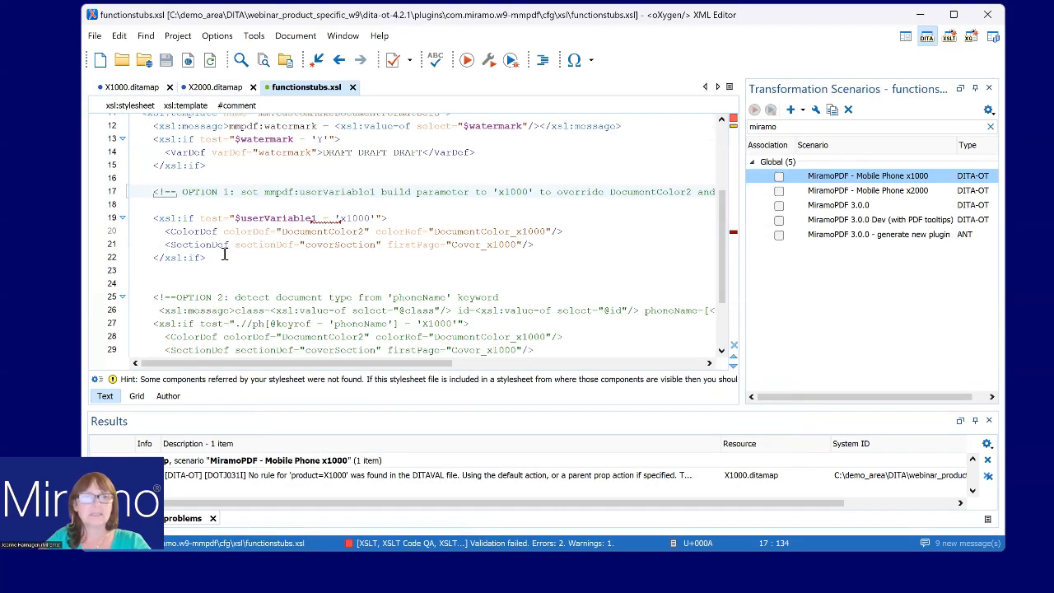
key(Down)
key(Down)
key(Down)
key(Down)
key(Down)
text(--)
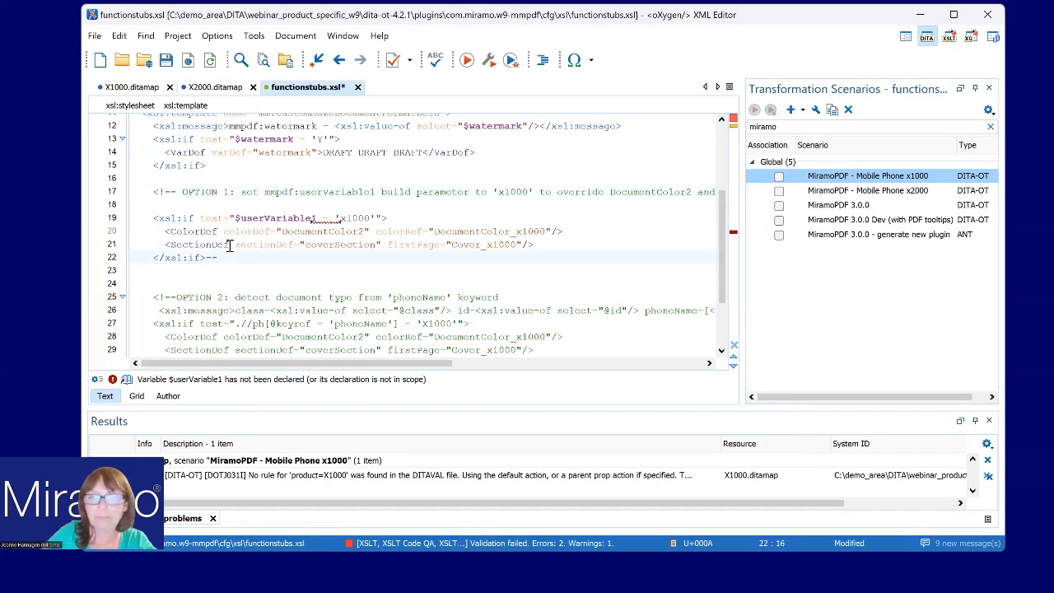
key(BackSpace)
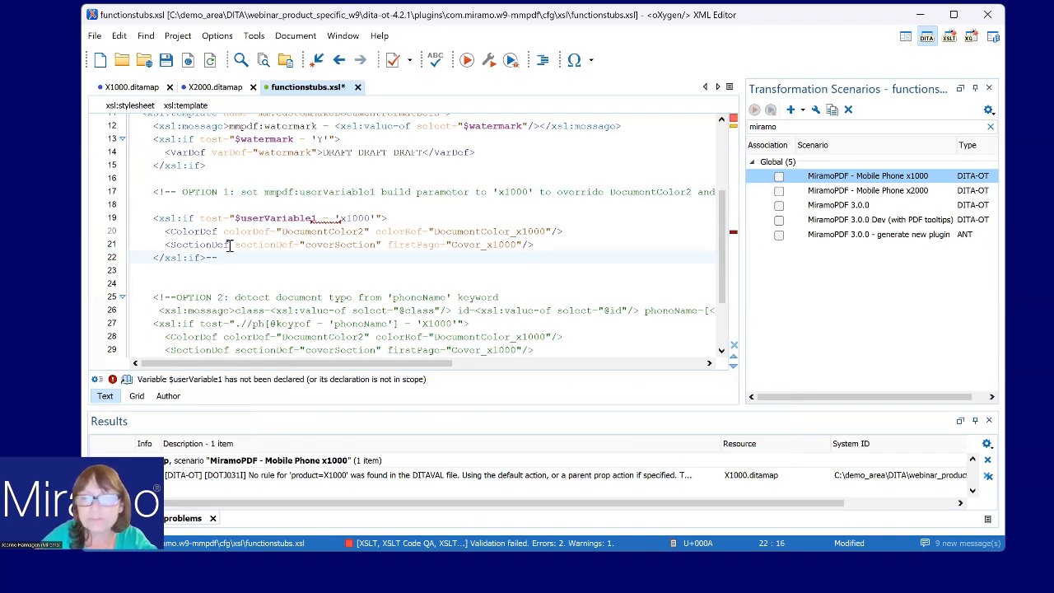
drag(314, 364, 517, 378)
click(543, 190)
key(BackSpace)
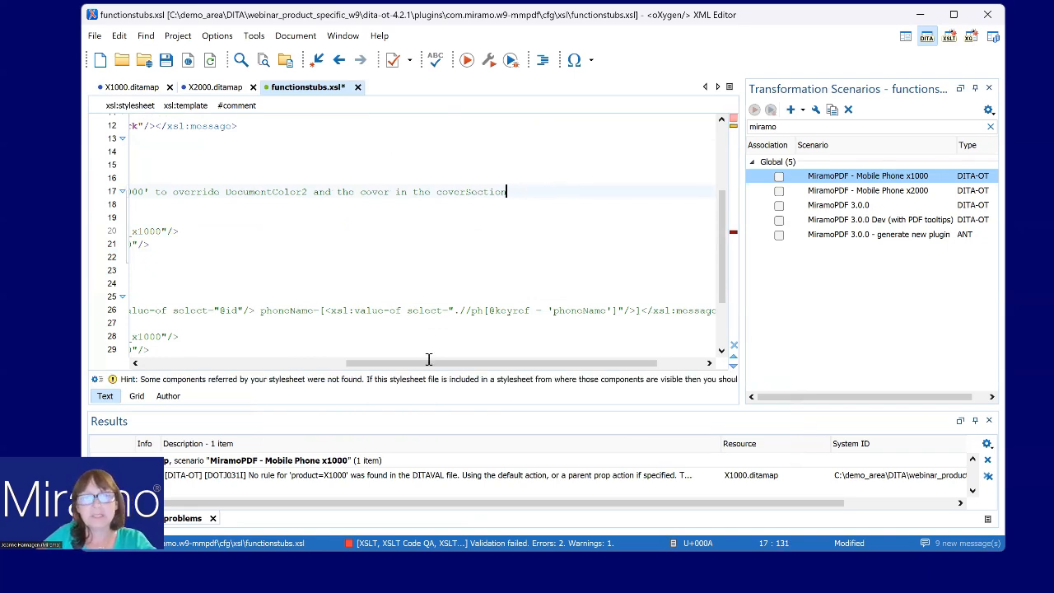
drag(409, 381, 251, 381)
drag(178, 404, 169, 403)
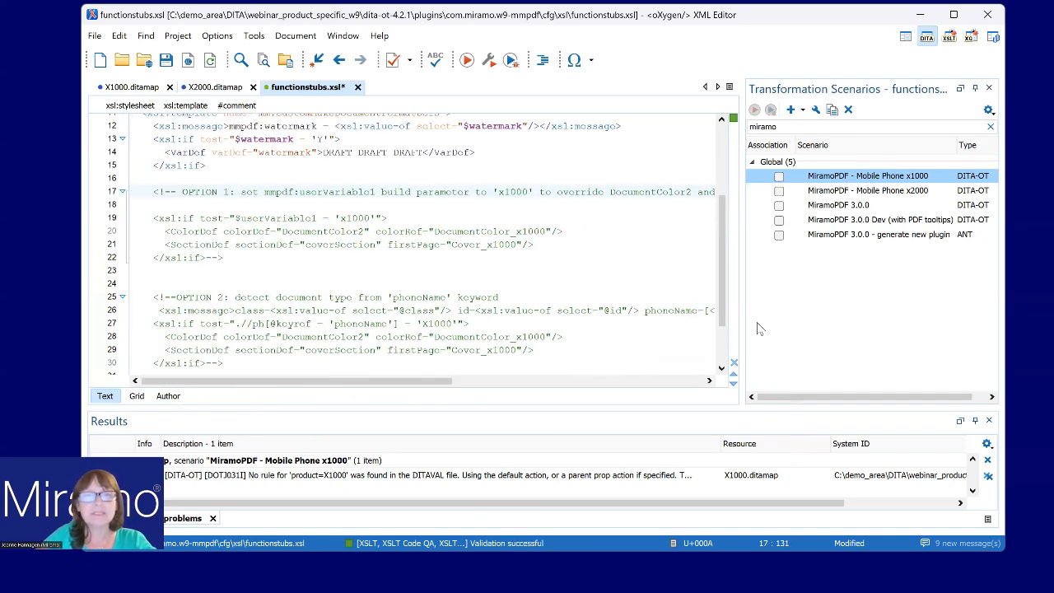
scroll(465, 321, down, 2)
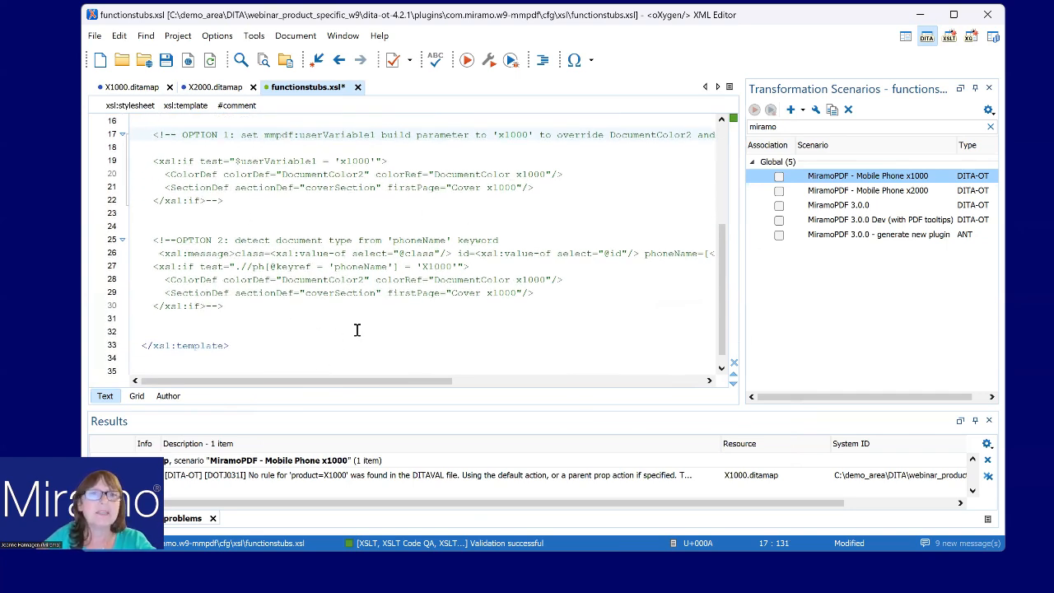
click(166, 60)
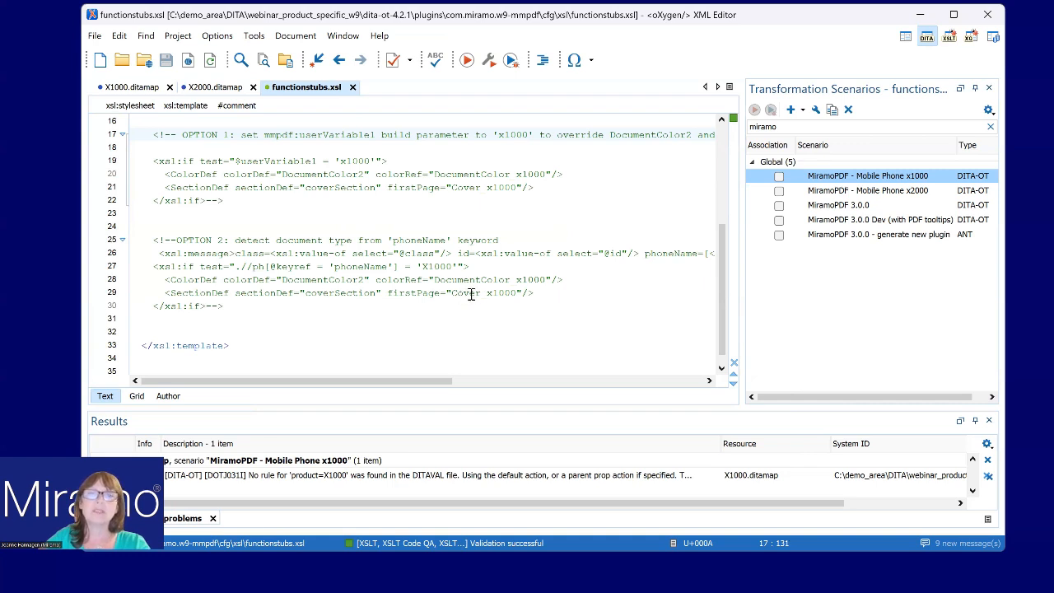
Step: Activate the Option 2 phoneName block by moving the closing --> to the end of its description line, and save functionstubs.xsl
drag(247, 314, 274, 304)
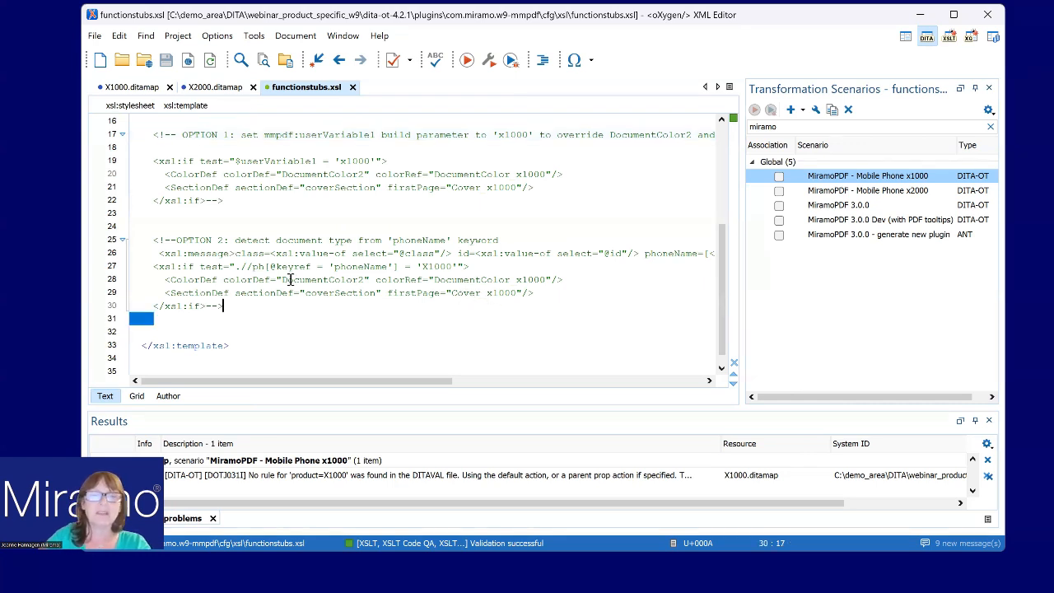
key(BackSpace)
key(BackSpace)
key(BackSpace)
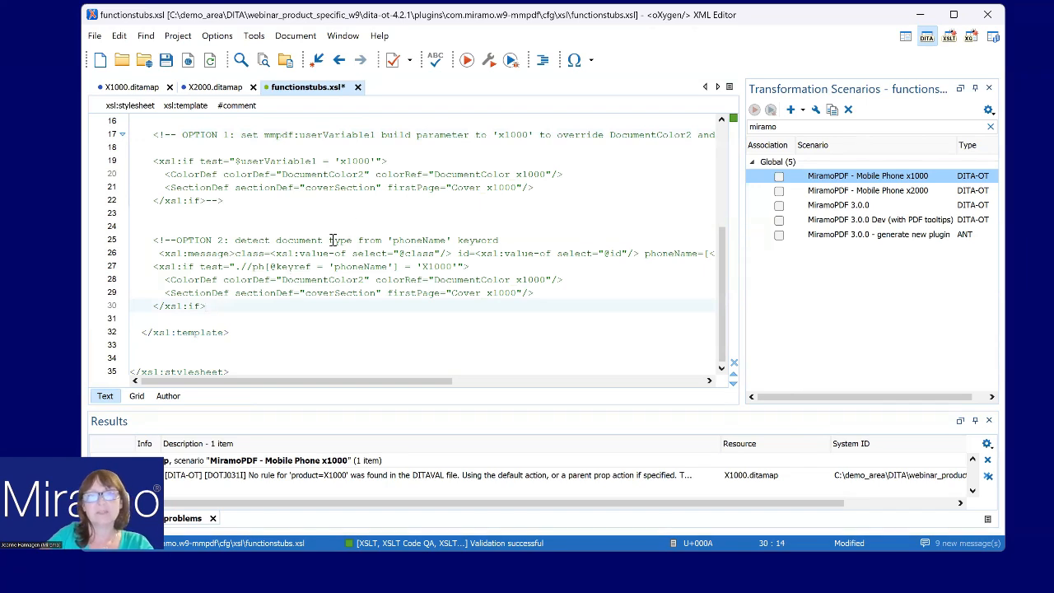
click(561, 236)
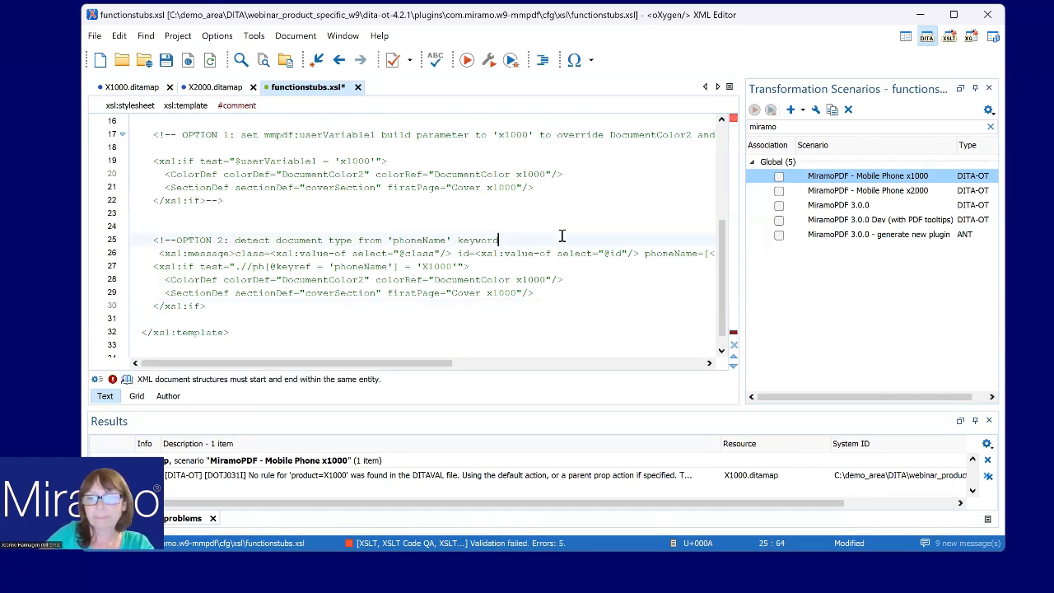
text(-->)
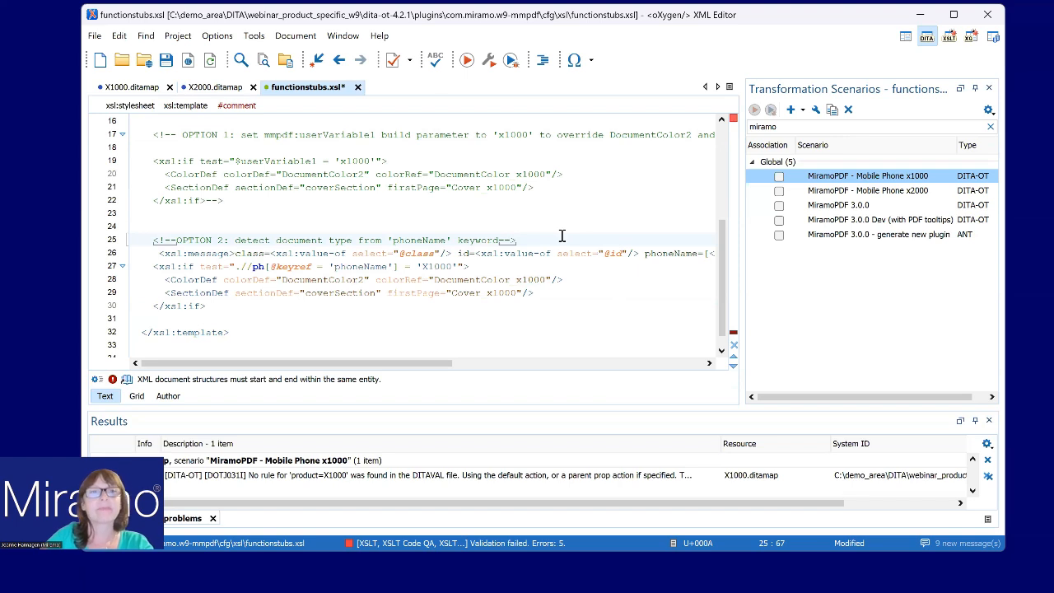
click(166, 59)
Step: Run the MiramoPDF - Mobile Phone x1000 transformation on X1000.ditamap and show the whole cover page of the regenerated X1000.pdf
click(139, 91)
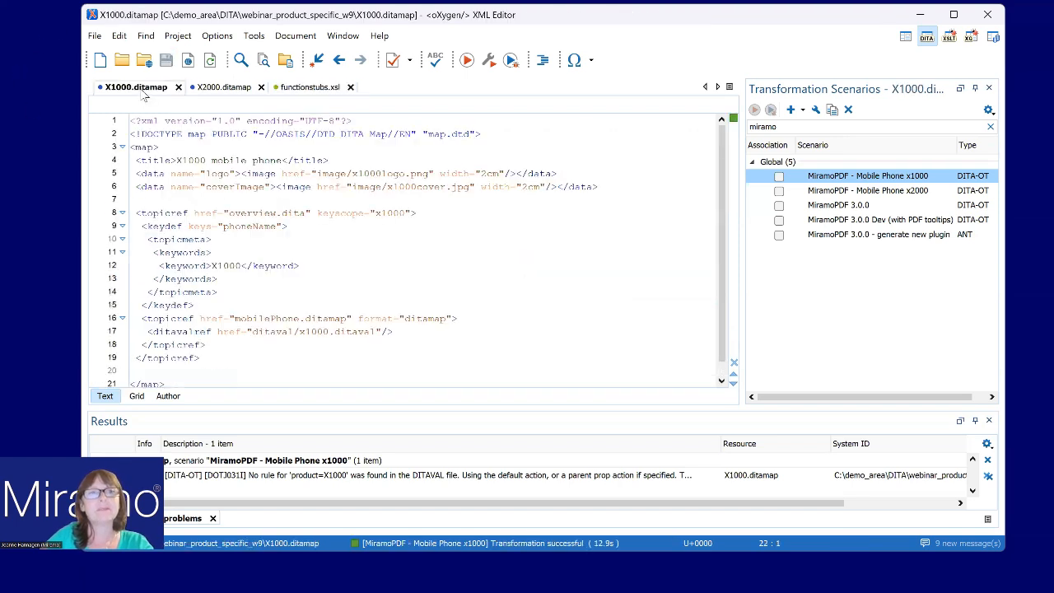
double_click(830, 183)
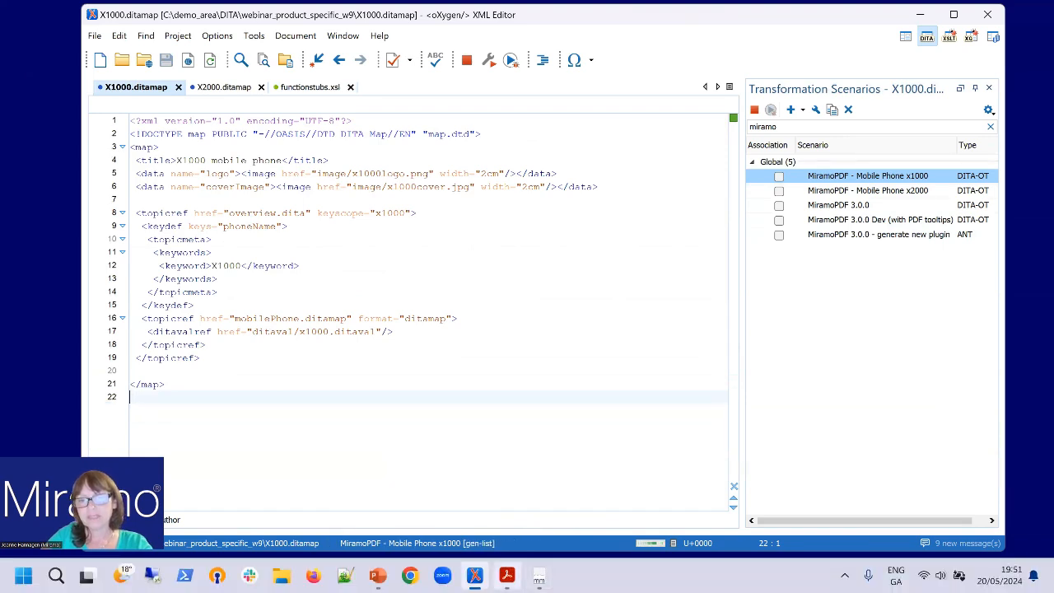
mouse_move(506, 574)
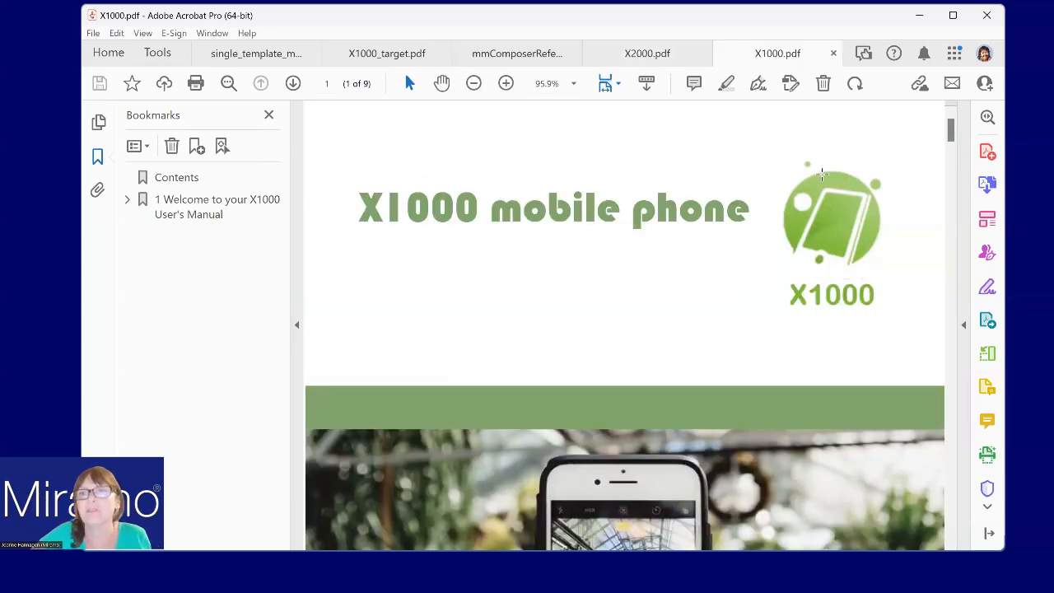
click(608, 83)
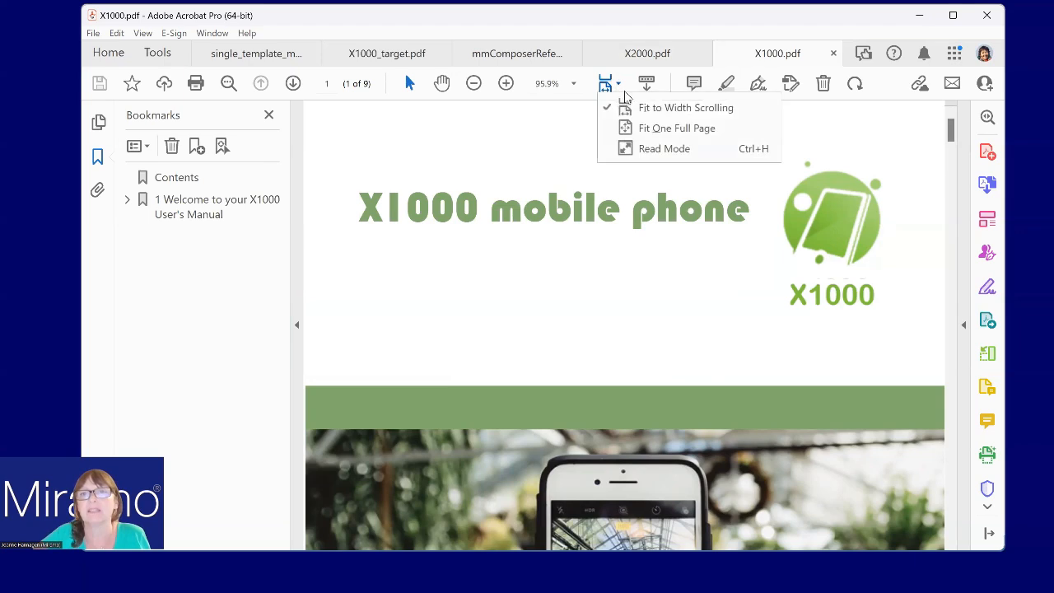
click(646, 129)
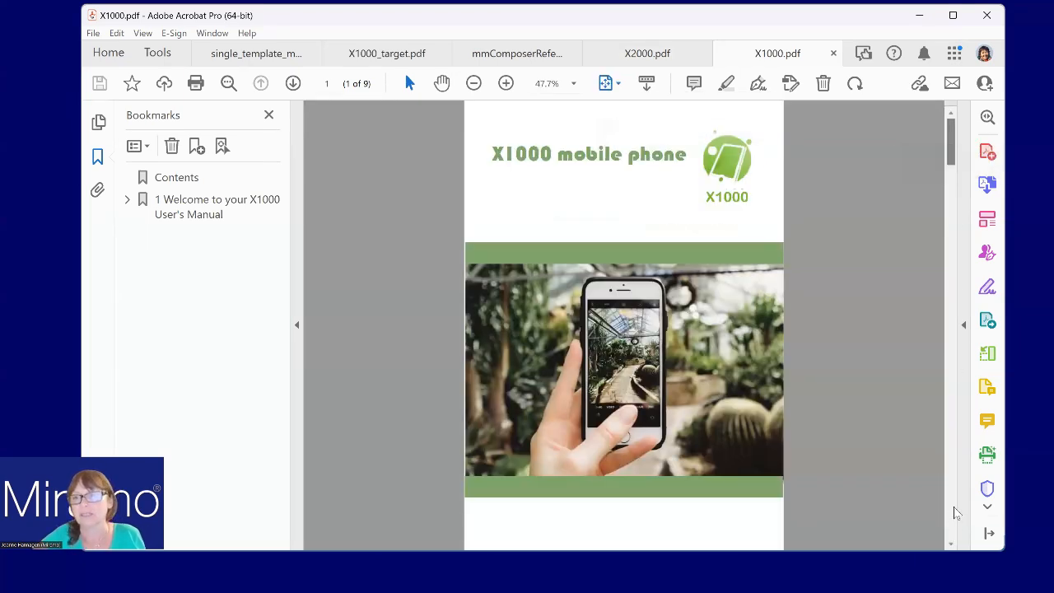
Step: Page through the regenerated X1000.pdf from the Contents to the Phone Basics page to check its green styling and logo
scroll(955, 512, down, 1)
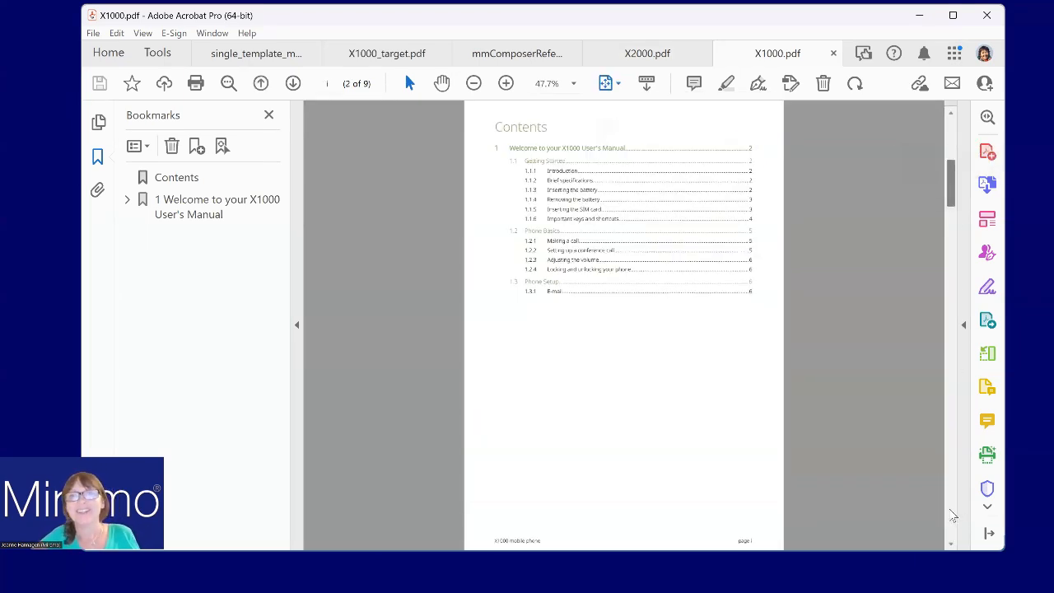
scroll(953, 516, down, 1)
scroll(953, 515, down, 1)
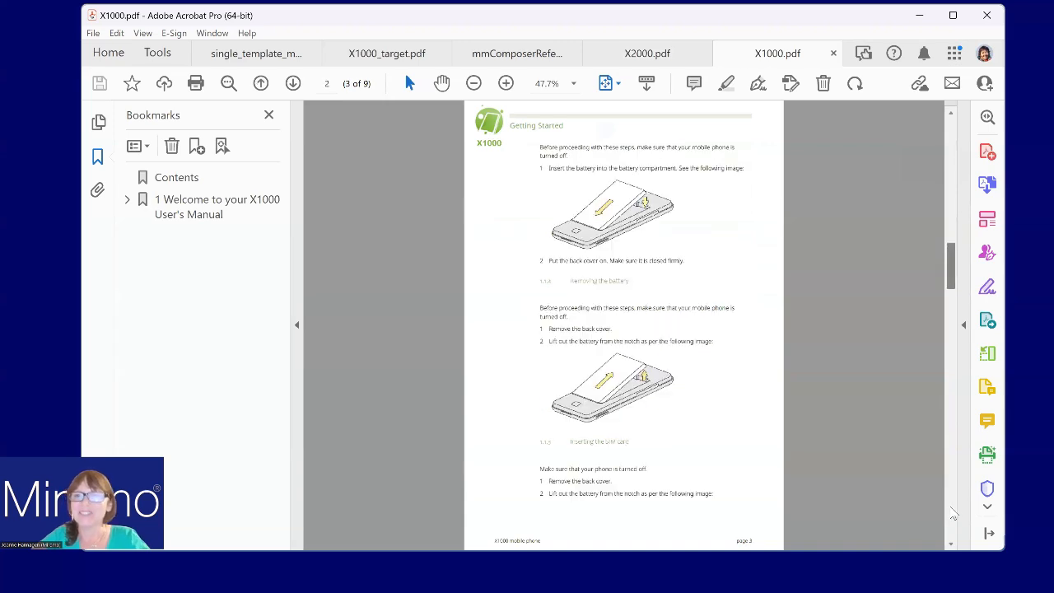
scroll(952, 516, down, 1)
scroll(952, 515, down, 1)
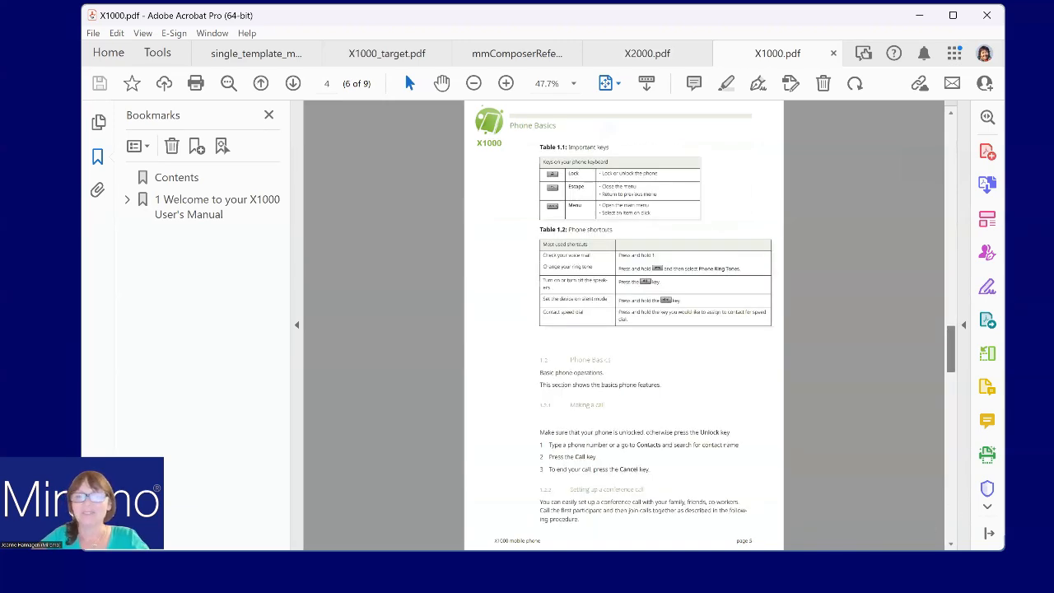
Step: Switch to single_template_multi_product_presentation_v2.pdf and return to its first slide
mouse_move(474, 574)
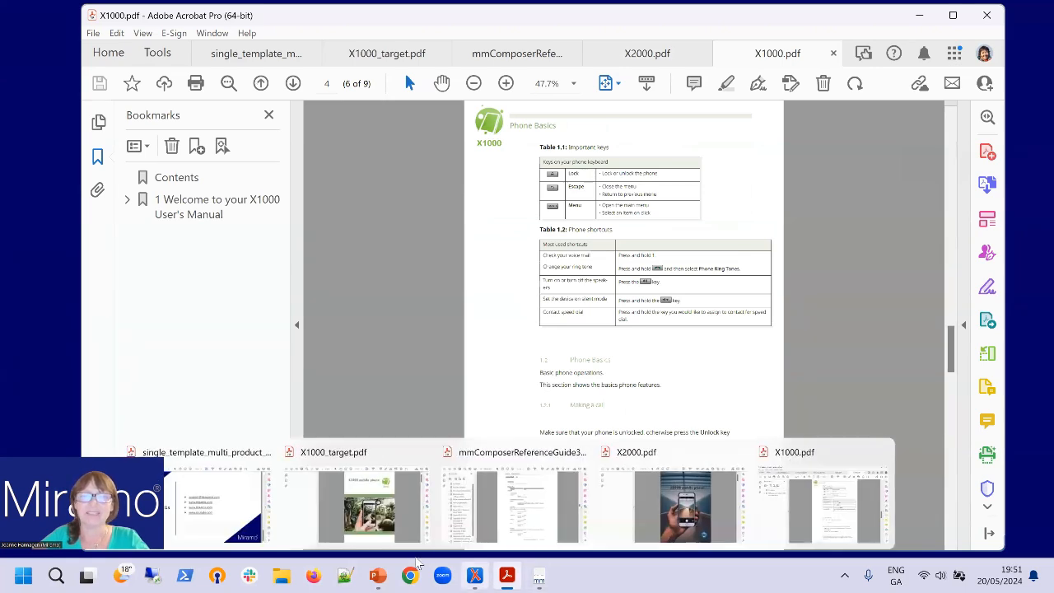
click(185, 503)
drag(952, 502, 963, 131)
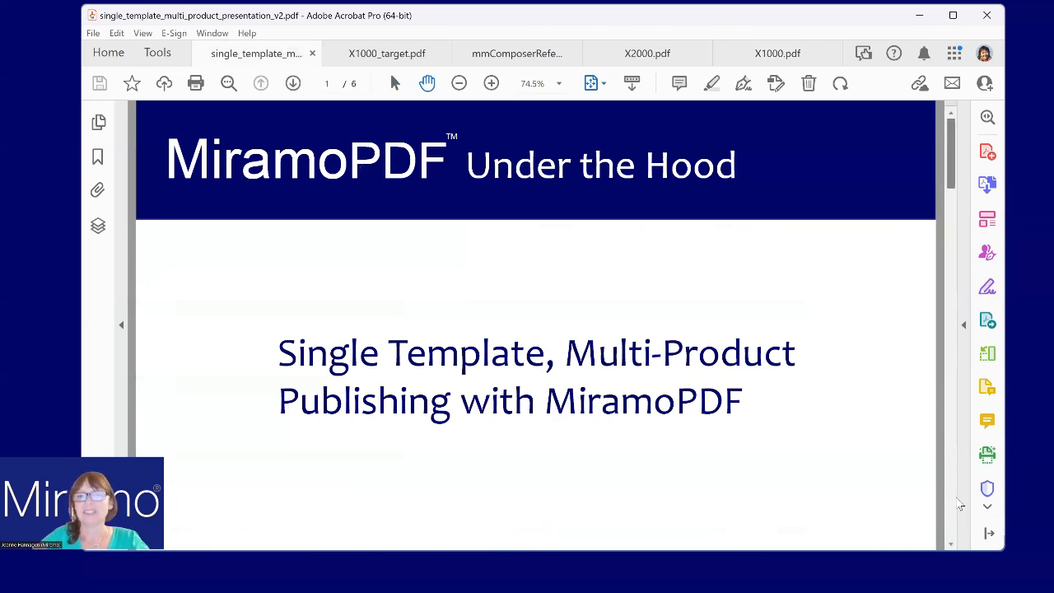